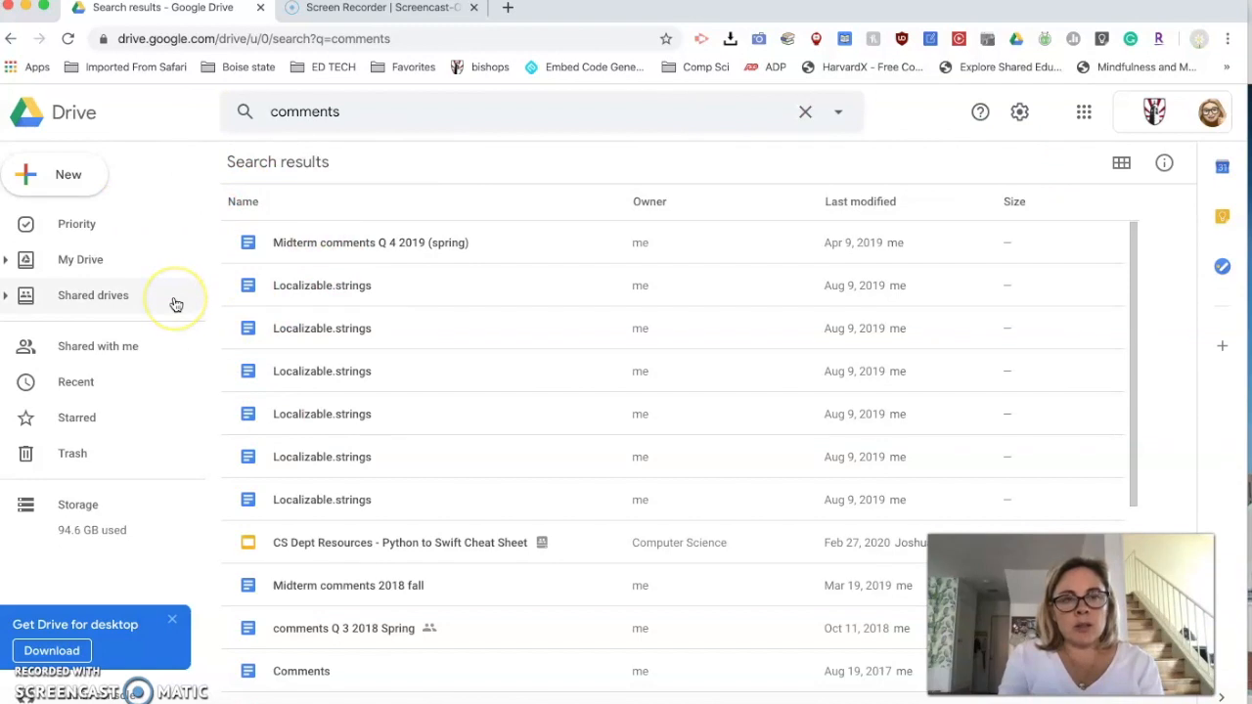
- Create a new blank Google Sites website from Google Drive
{"action": "left_click", "coordinate": [55, 177]}
{"action": "mouse_move", "coordinate": [107, 382]}
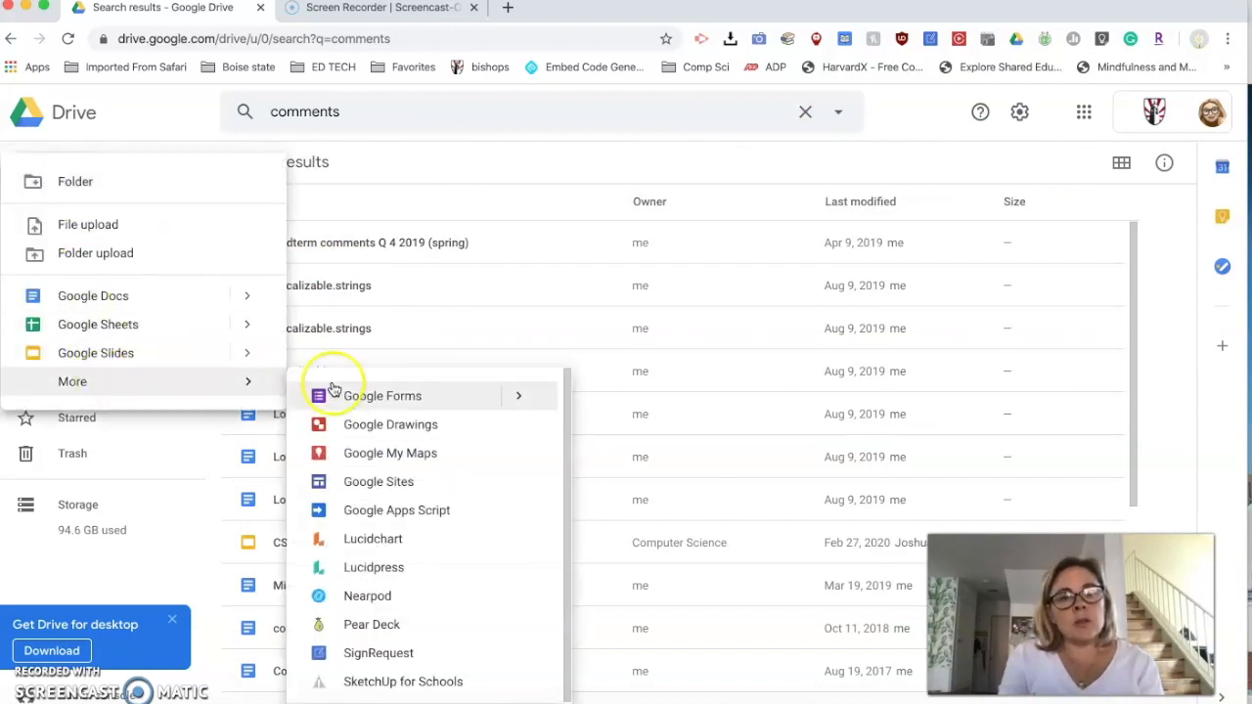
{"action": "left_click", "coordinate": [356, 481]}
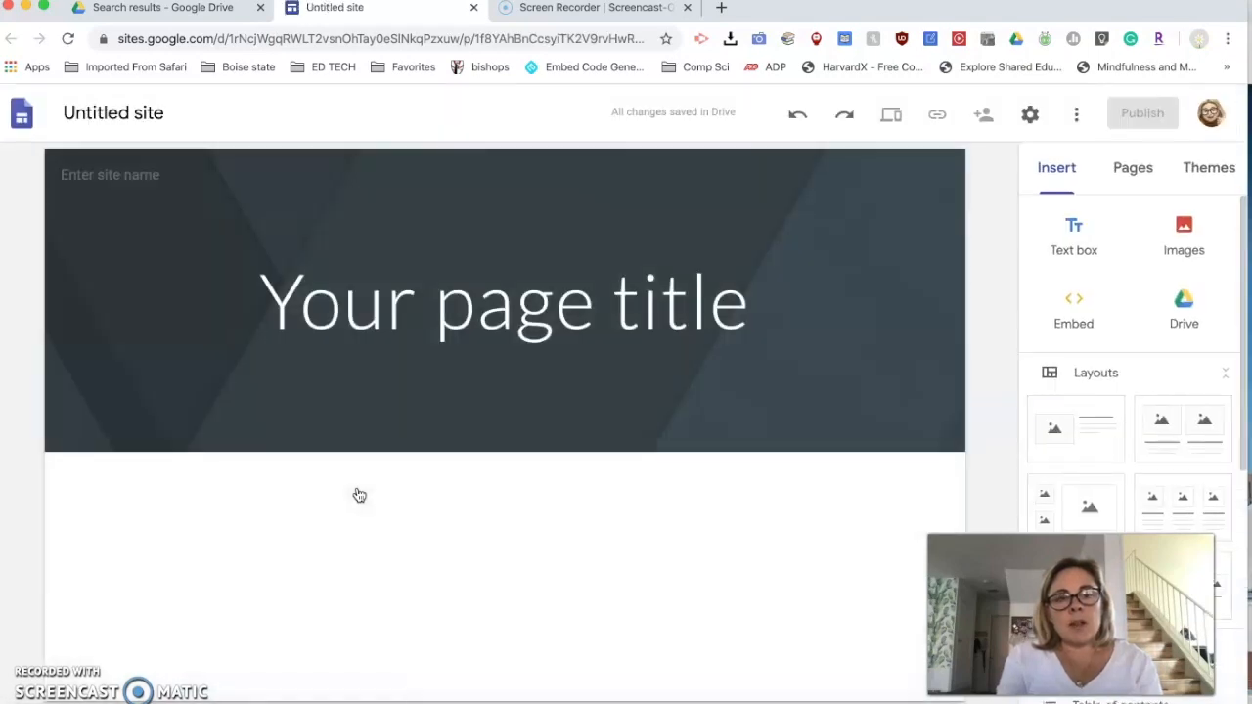
{"action": "left_click", "coordinate": [579, 481]}
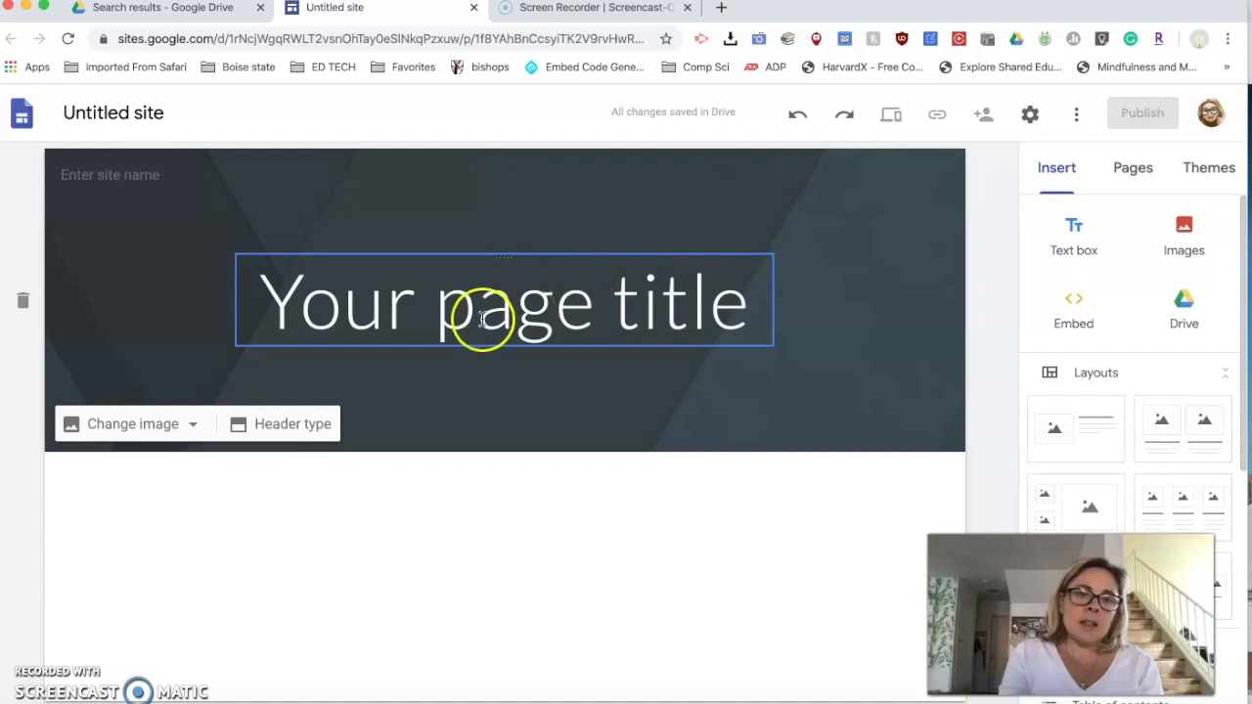
- Replace the placeholder page title in the header with "Spanish 1"
{"action": "left_click", "coordinate": [616, 292]}
{"action": "left_click_drag", "start_coordinate": [744, 298], "coordinate": [277, 281]}
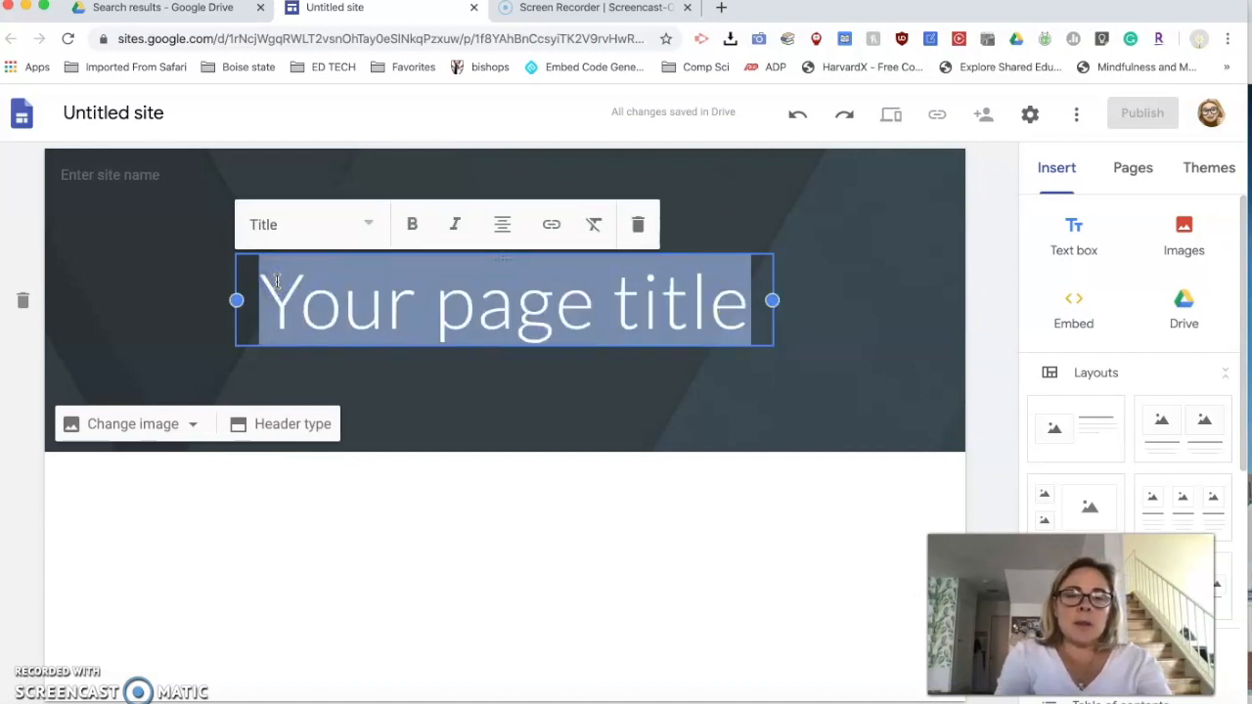
{"action": "type", "text": "Spanish"}
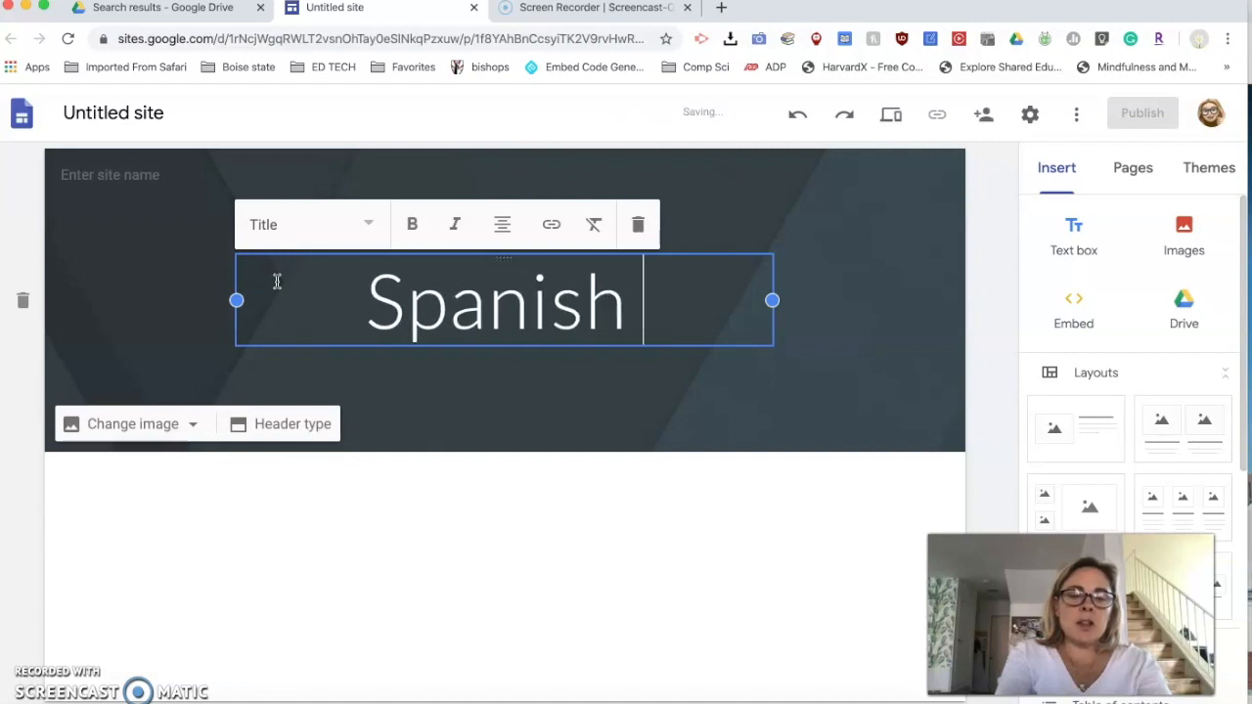
{"action": "type", "text": " 1"}
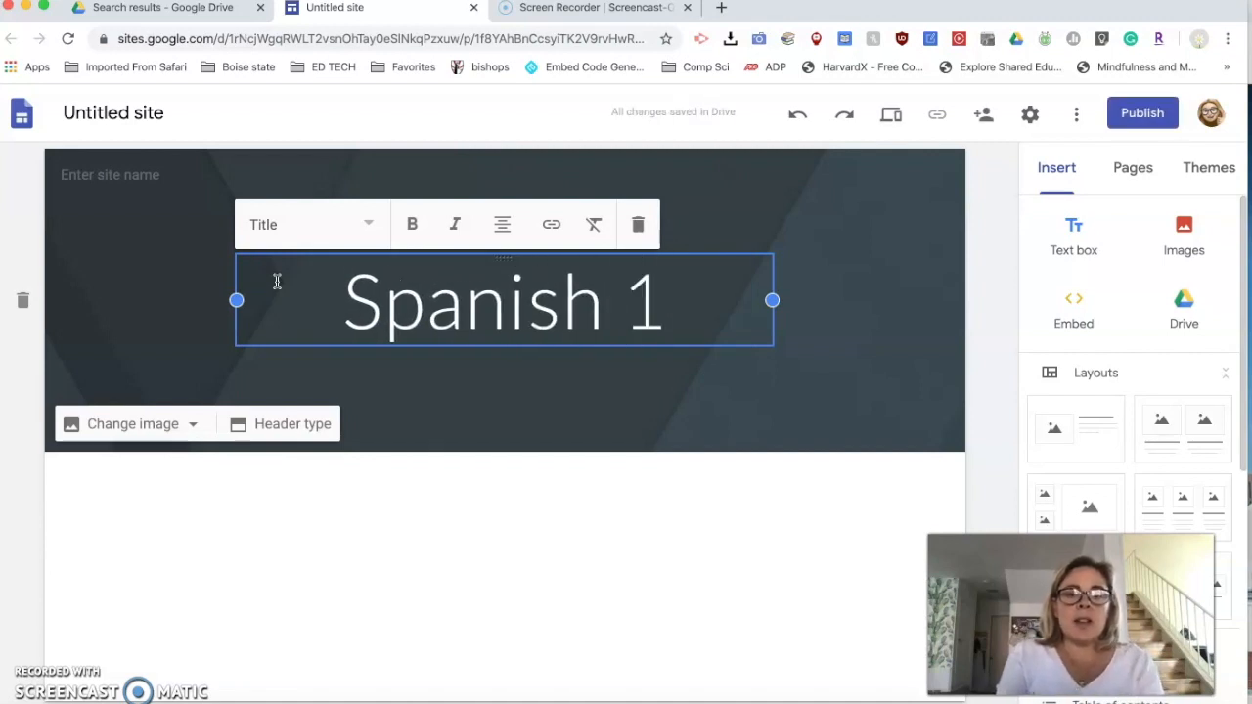
{"action": "left_click", "coordinate": [474, 408]}
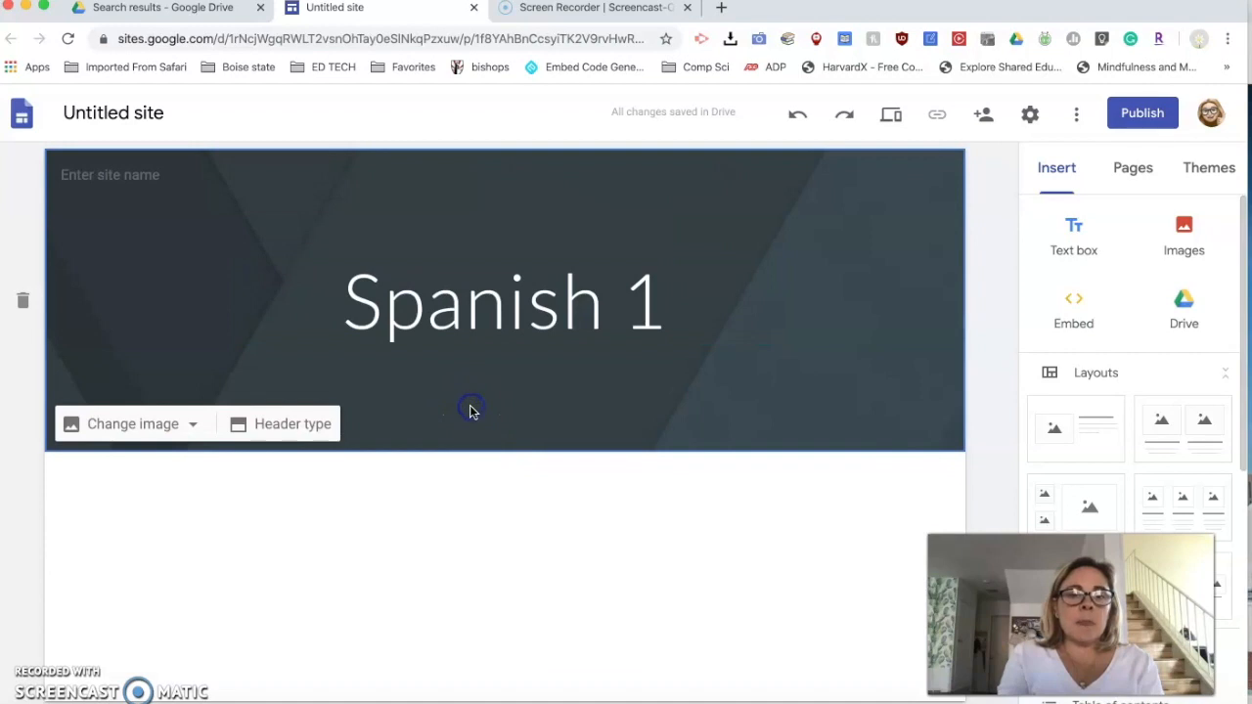
- Try to set the header image to a plain Spanish flag found by searching Google images for "spanish flag"
{"action": "left_click", "coordinate": [182, 431]}
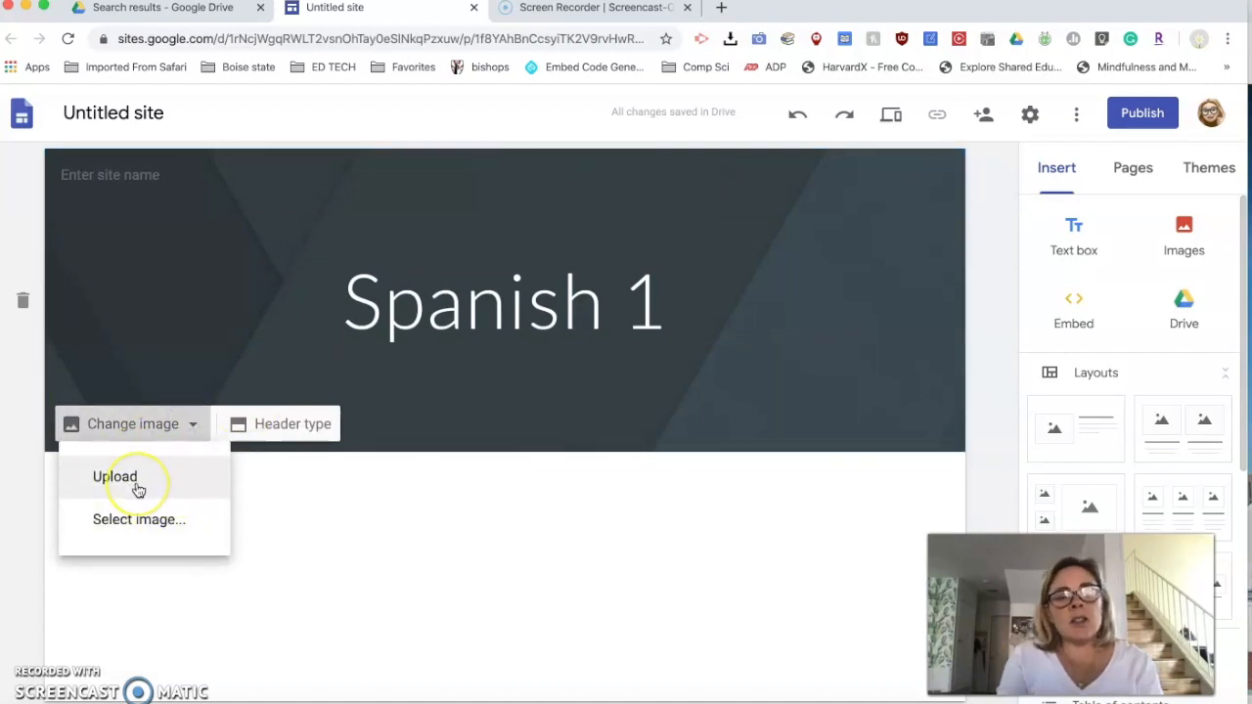
{"action": "left_click", "coordinate": [139, 519]}
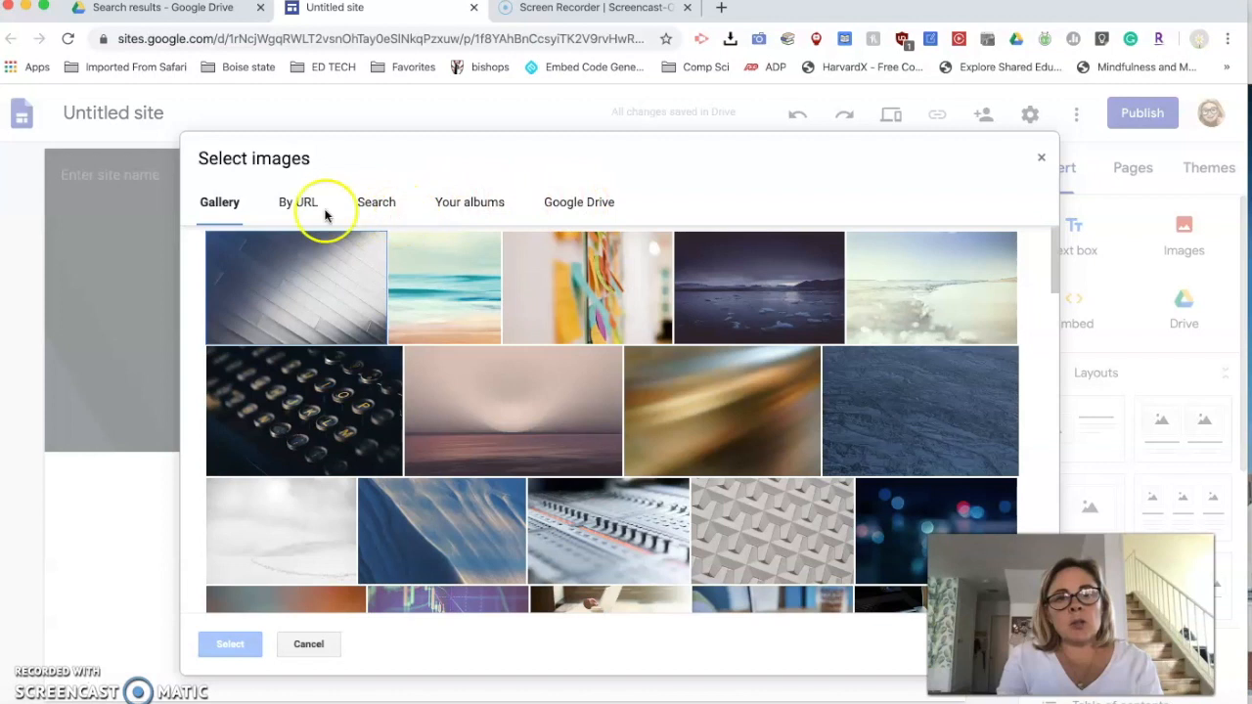
{"action": "left_click", "coordinate": [377, 202]}
{"action": "type", "text": "spanish flag"}
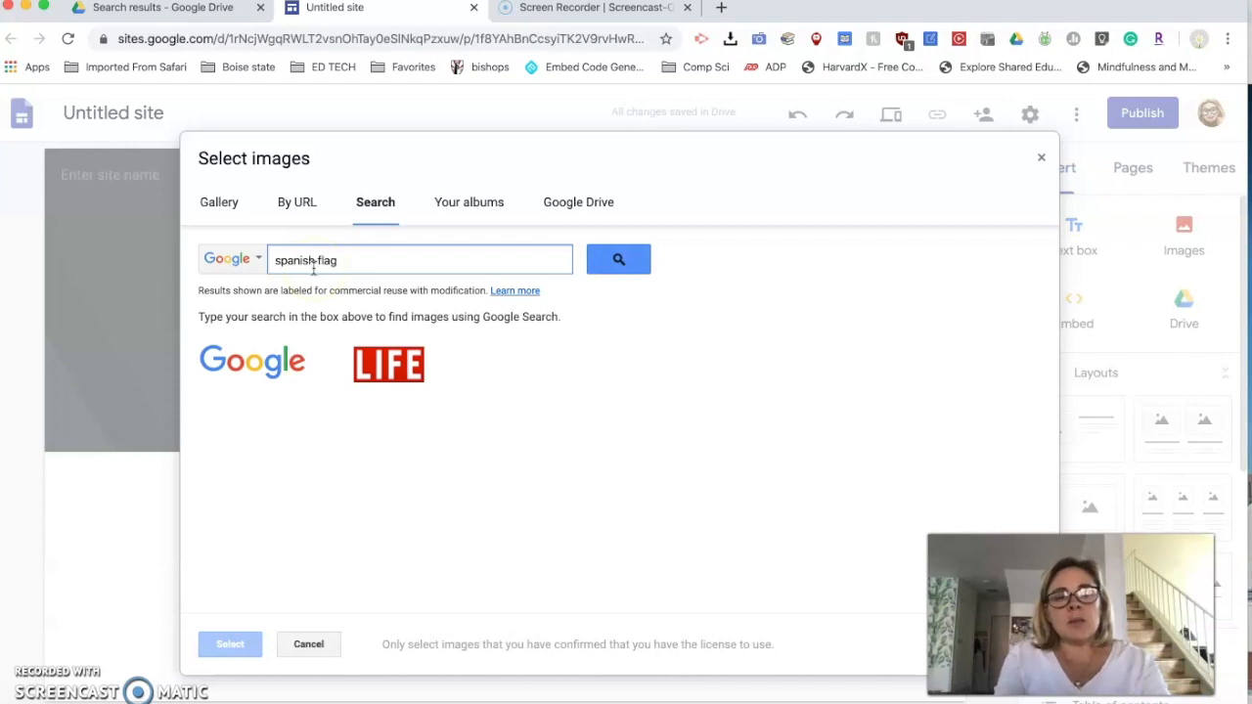
{"action": "left_click", "coordinate": [614, 261]}
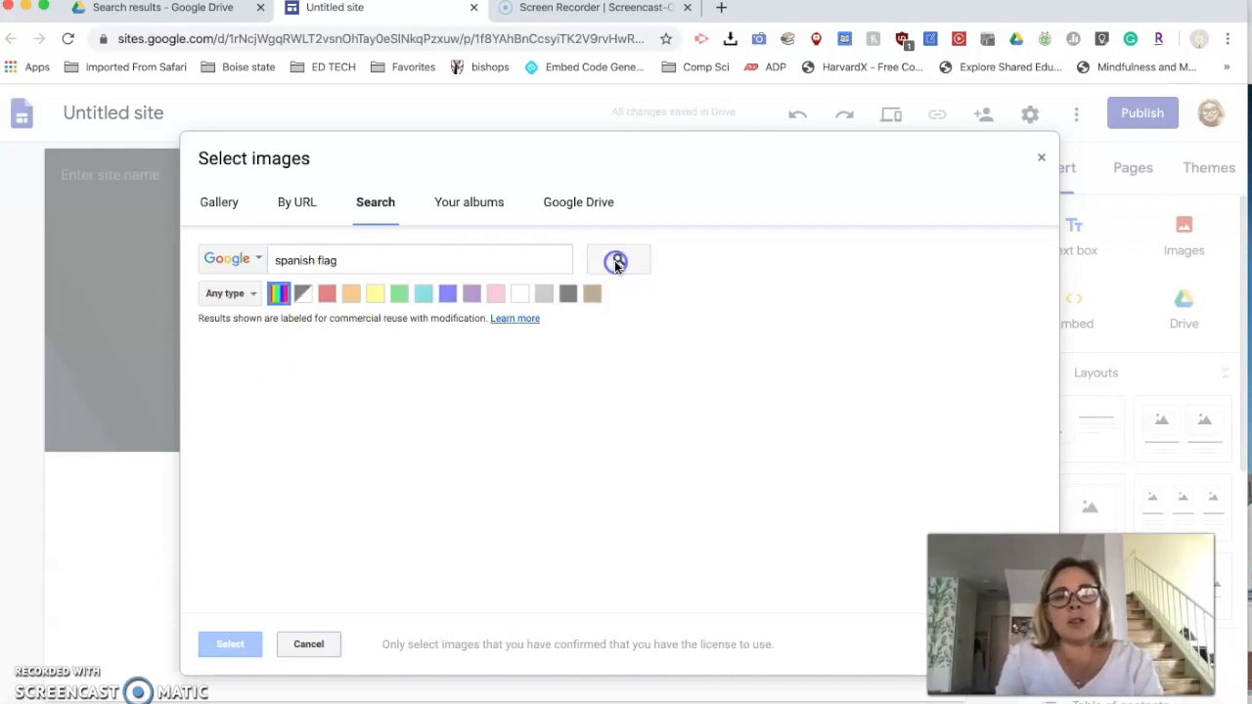
{"action": "left_click", "coordinate": [465, 402]}
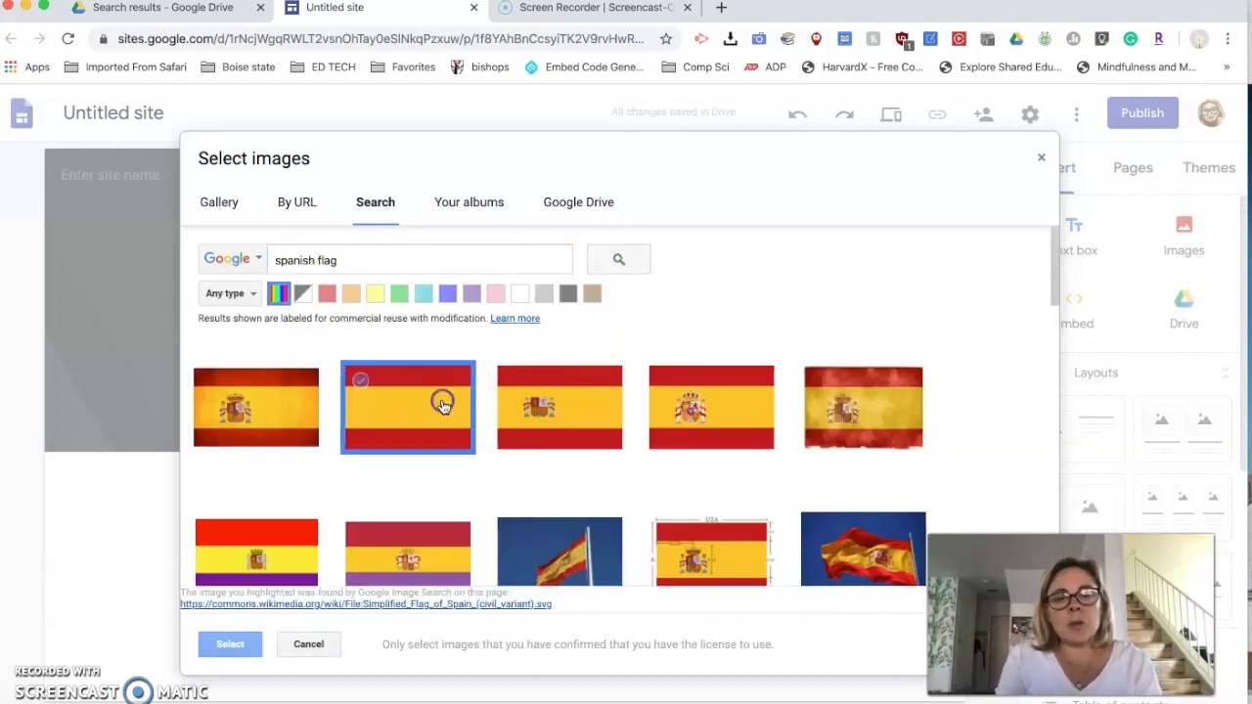
{"action": "left_click", "coordinate": [233, 645]}
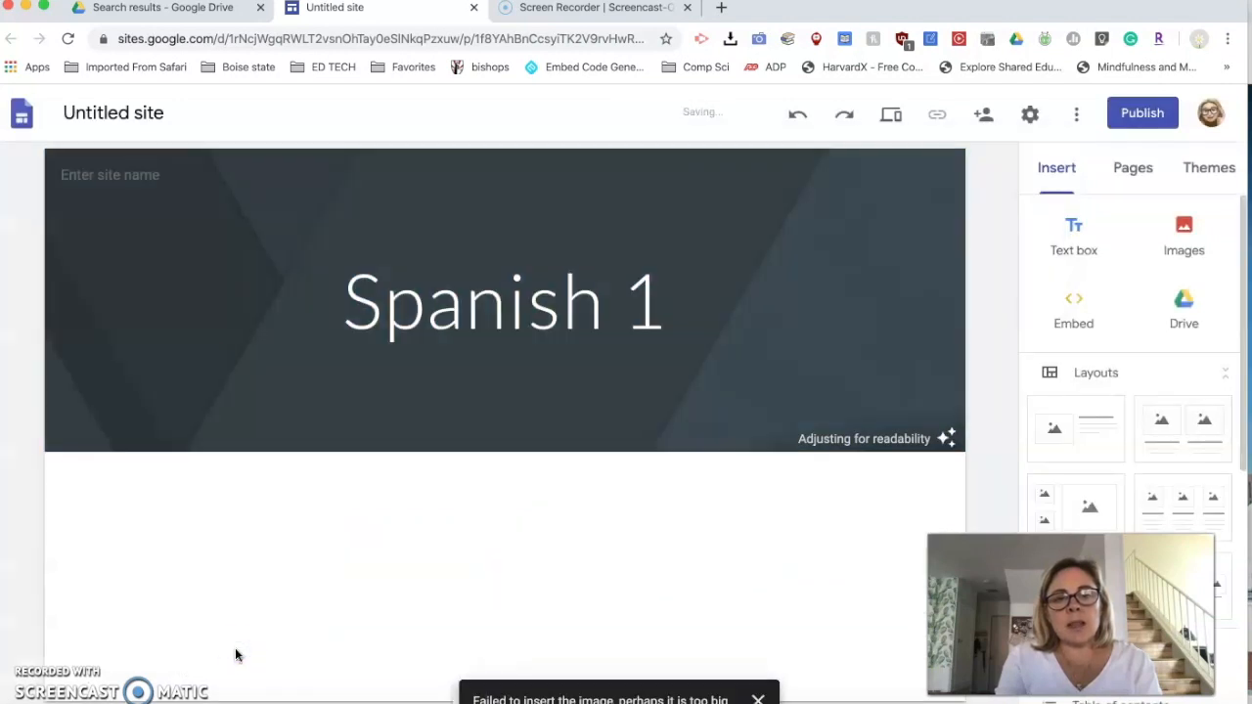
{"action": "left_click", "coordinate": [333, 623]}
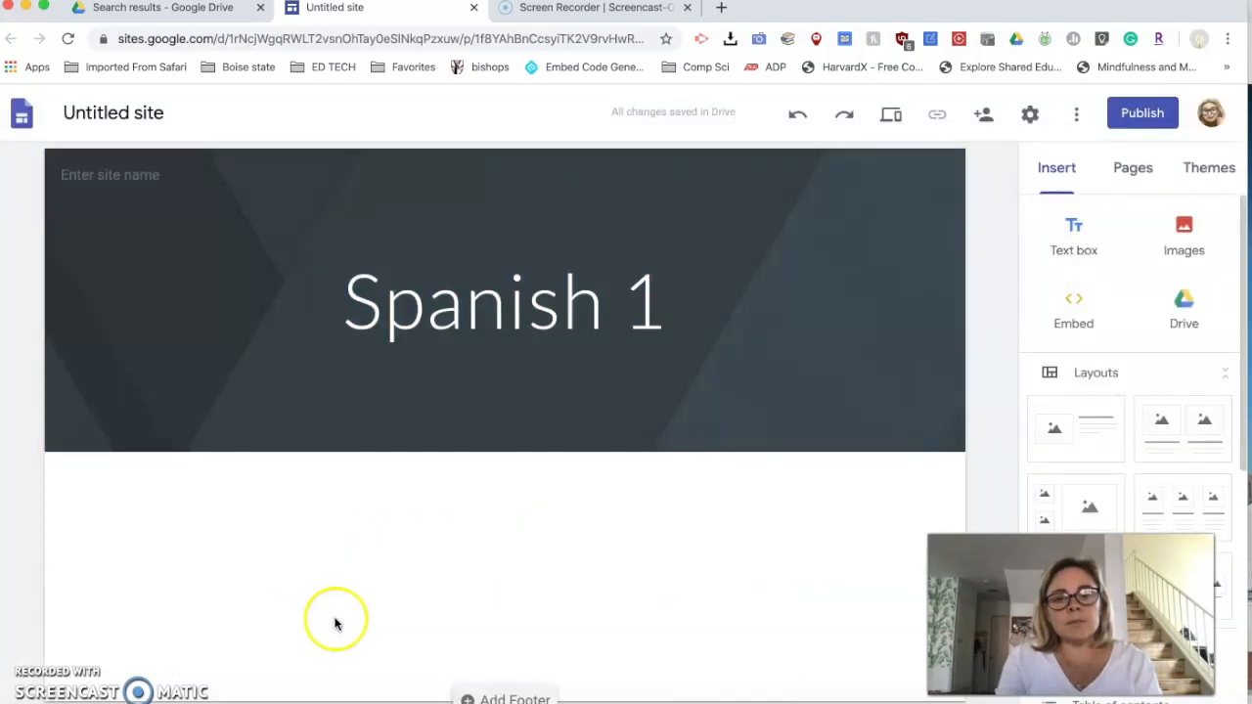
- Search Google images for "spain" and set the flag with the coat of arms as the header image
{"action": "mouse_move", "coordinate": [120, 319]}
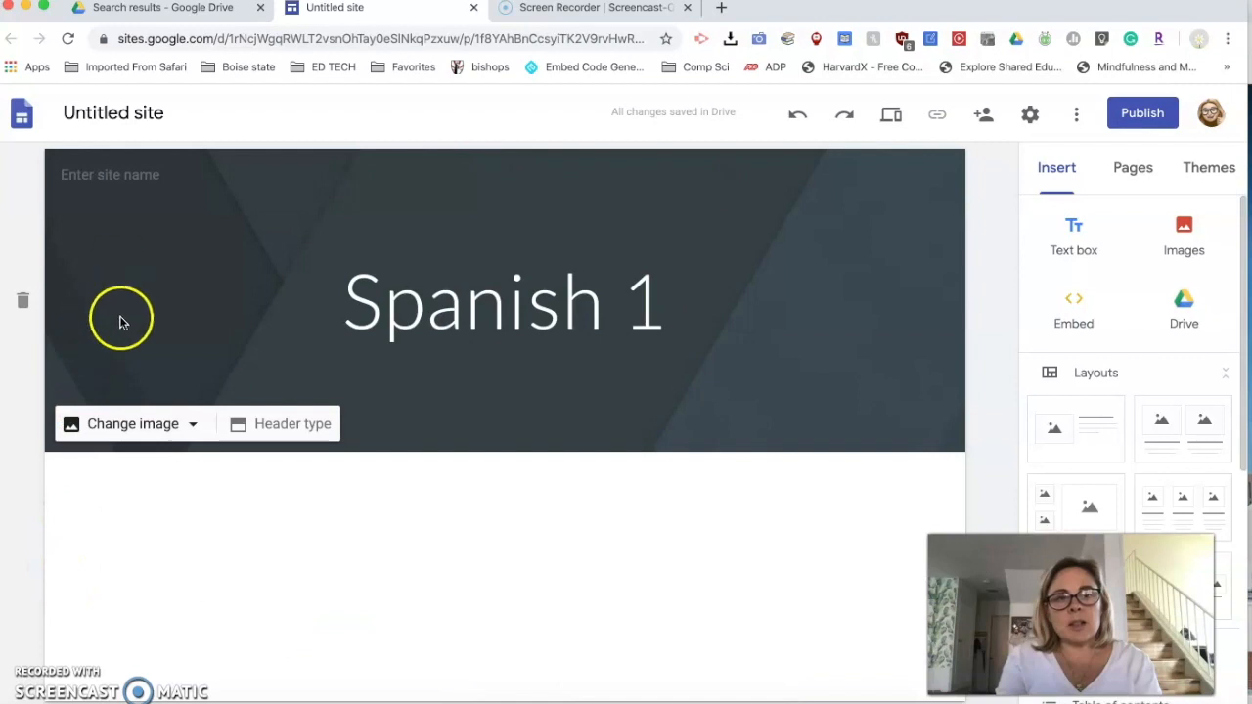
{"action": "left_click", "coordinate": [117, 427]}
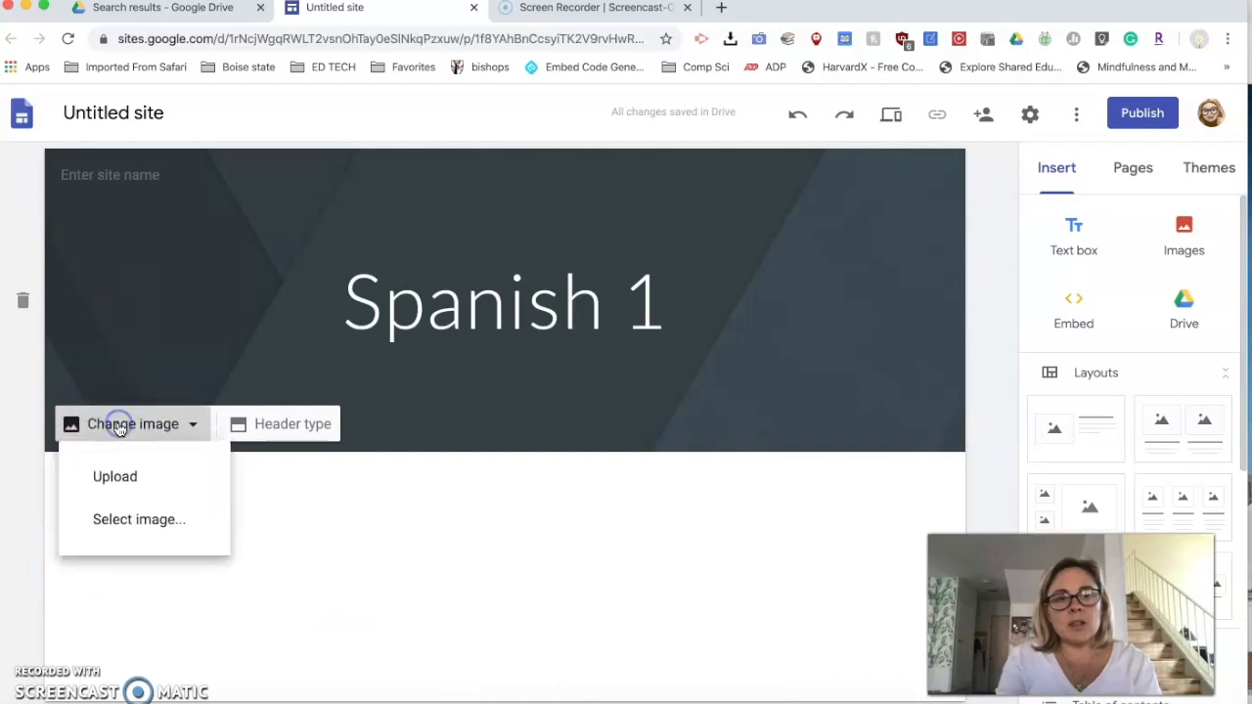
{"action": "left_click", "coordinate": [127, 520]}
{"action": "left_click", "coordinate": [375, 201]}
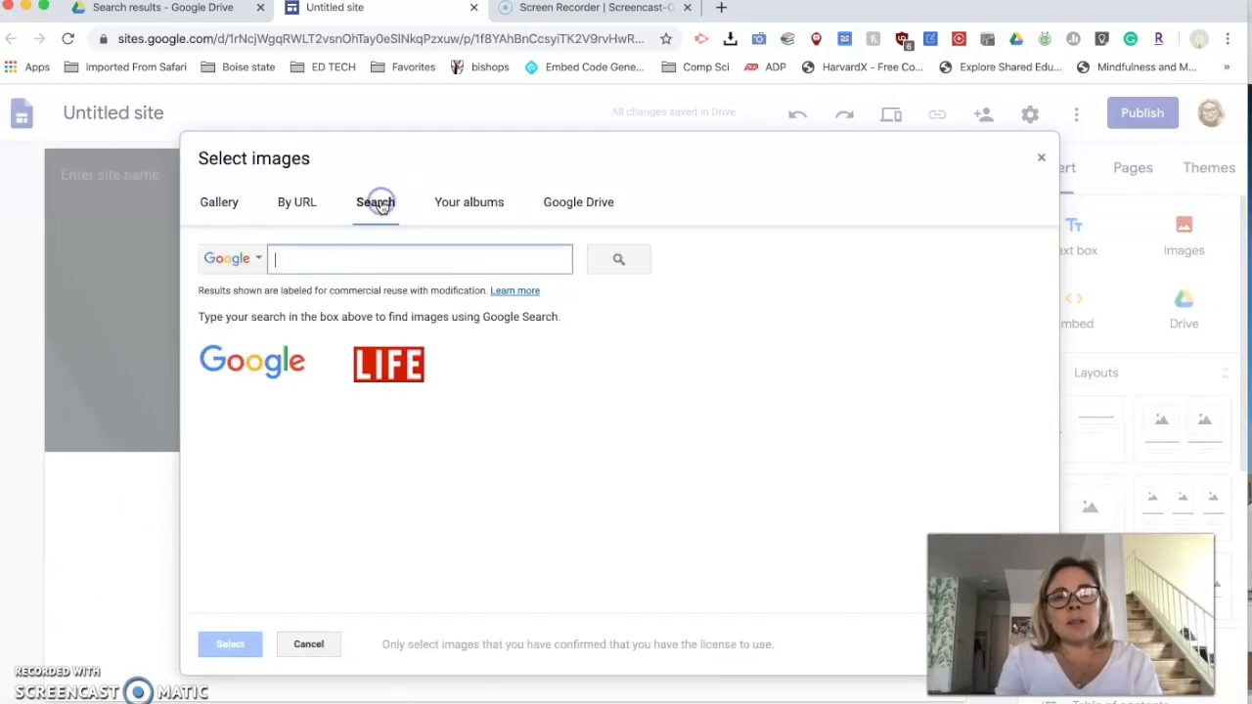
{"action": "type", "text": "fpa"}
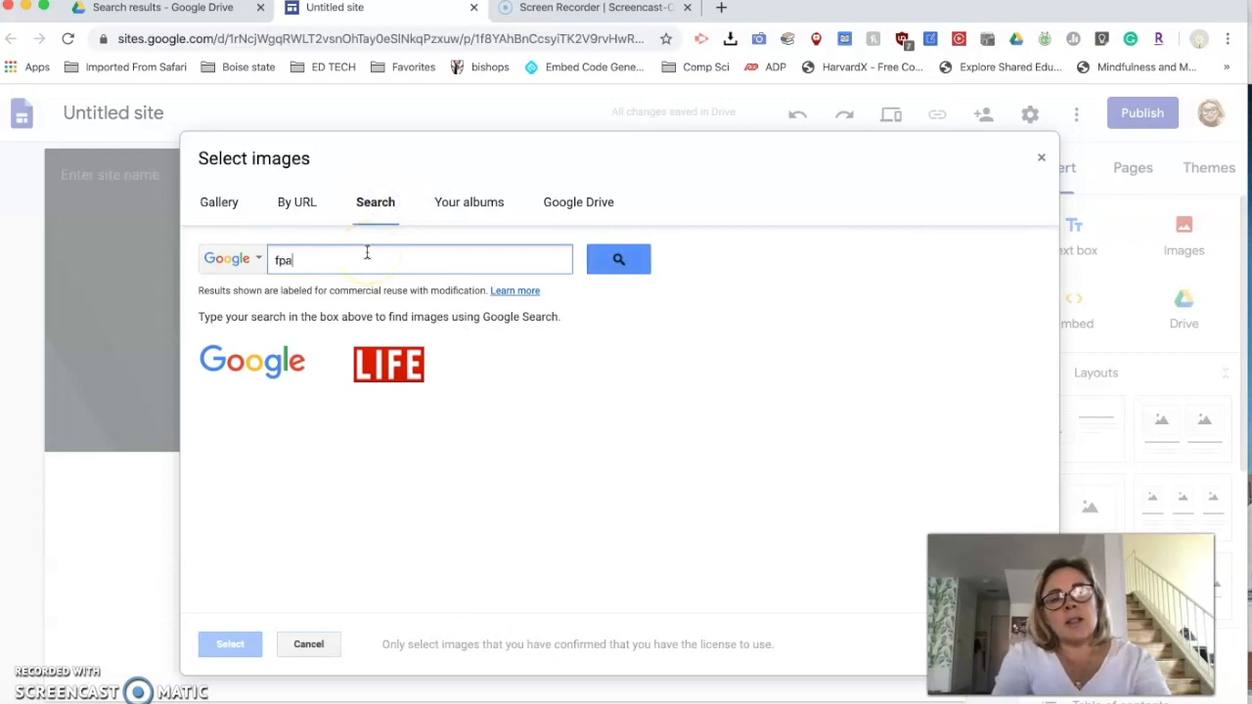
{"action": "key", "text": "BackSpace"}
{"action": "key", "text": "BackSpace"}
{"action": "type", "text": "spain"}
{"action": "key", "text": "Return"}
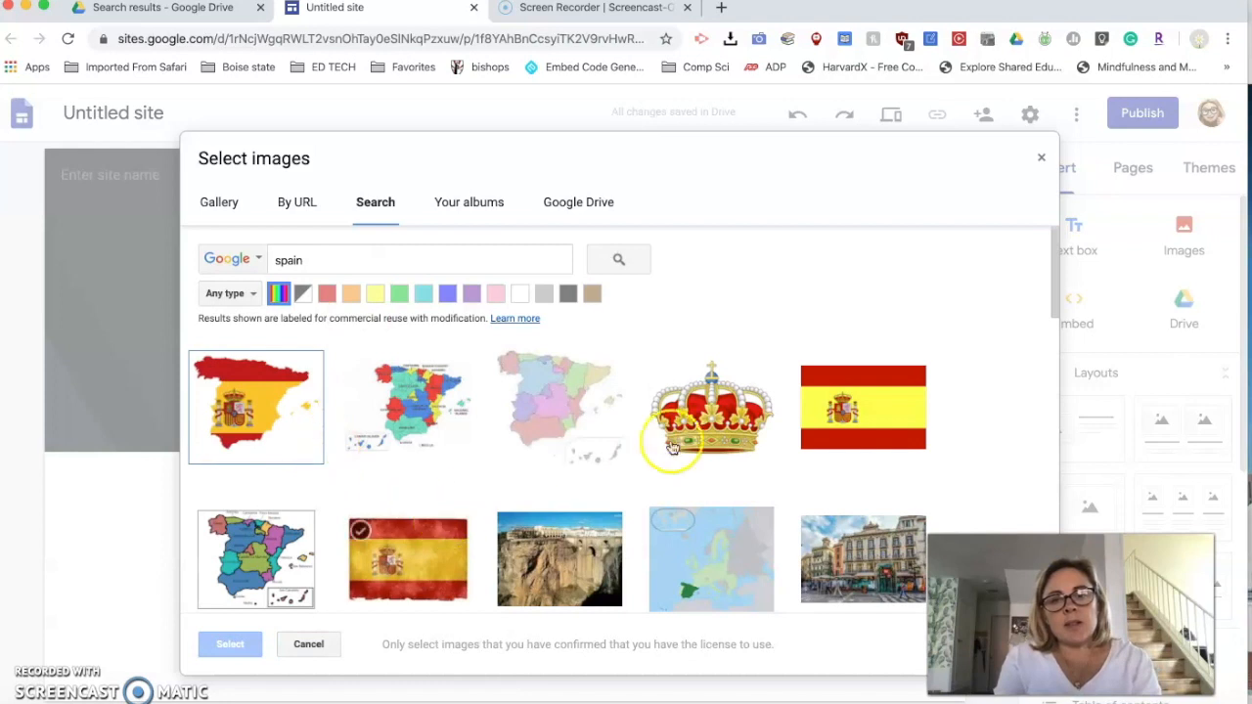
{"action": "left_click", "coordinate": [839, 422]}
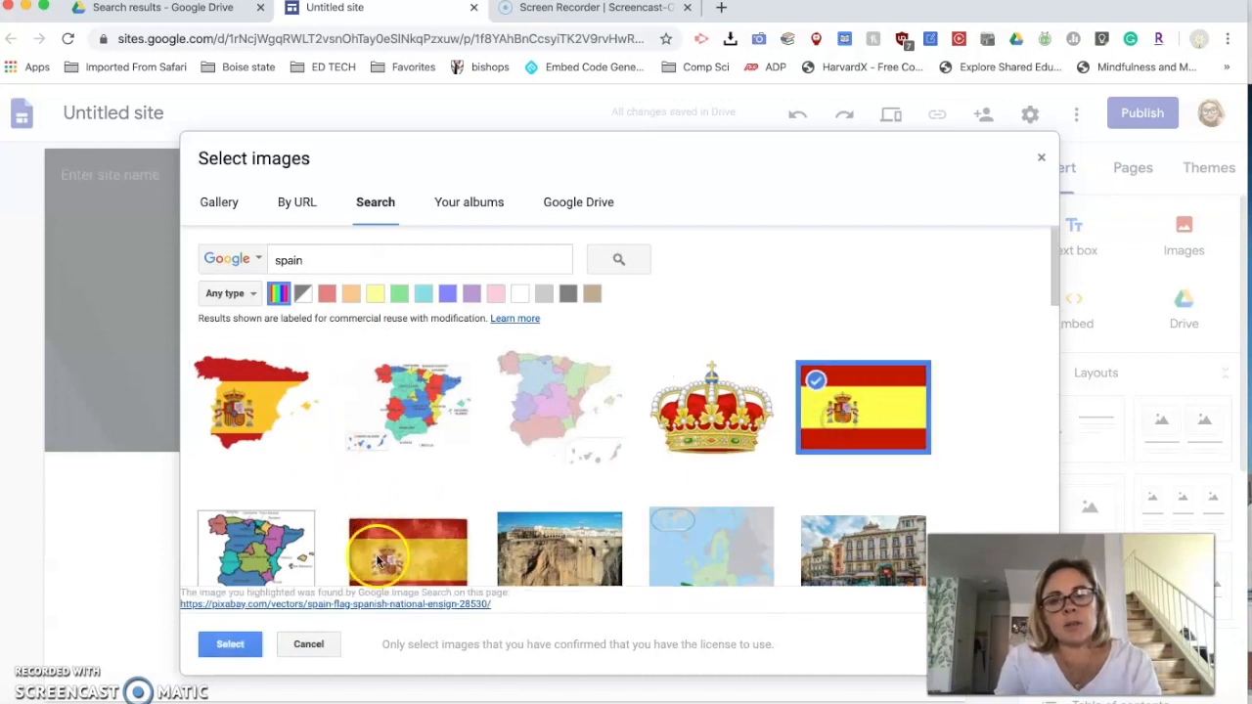
{"action": "left_click", "coordinate": [227, 646]}
{"action": "left_click", "coordinate": [451, 560]}
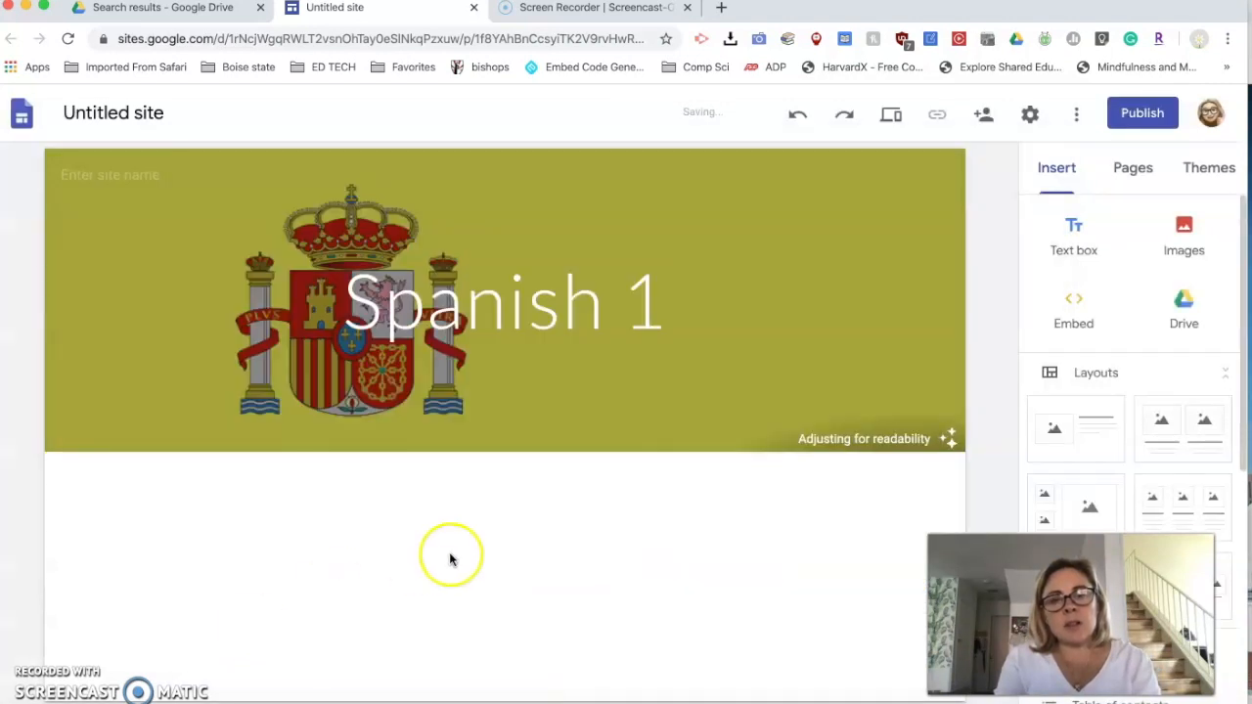
{"action": "mouse_move", "coordinate": [624, 363]}
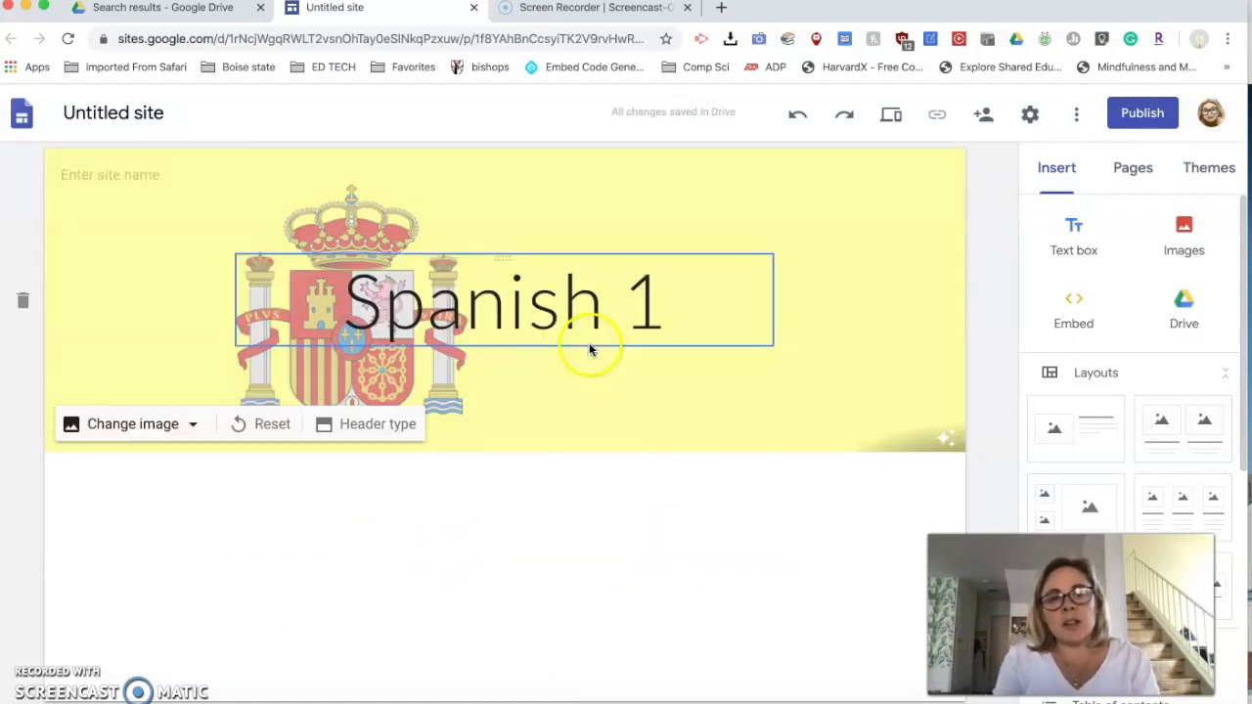
{"action": "left_click", "coordinate": [468, 308]}
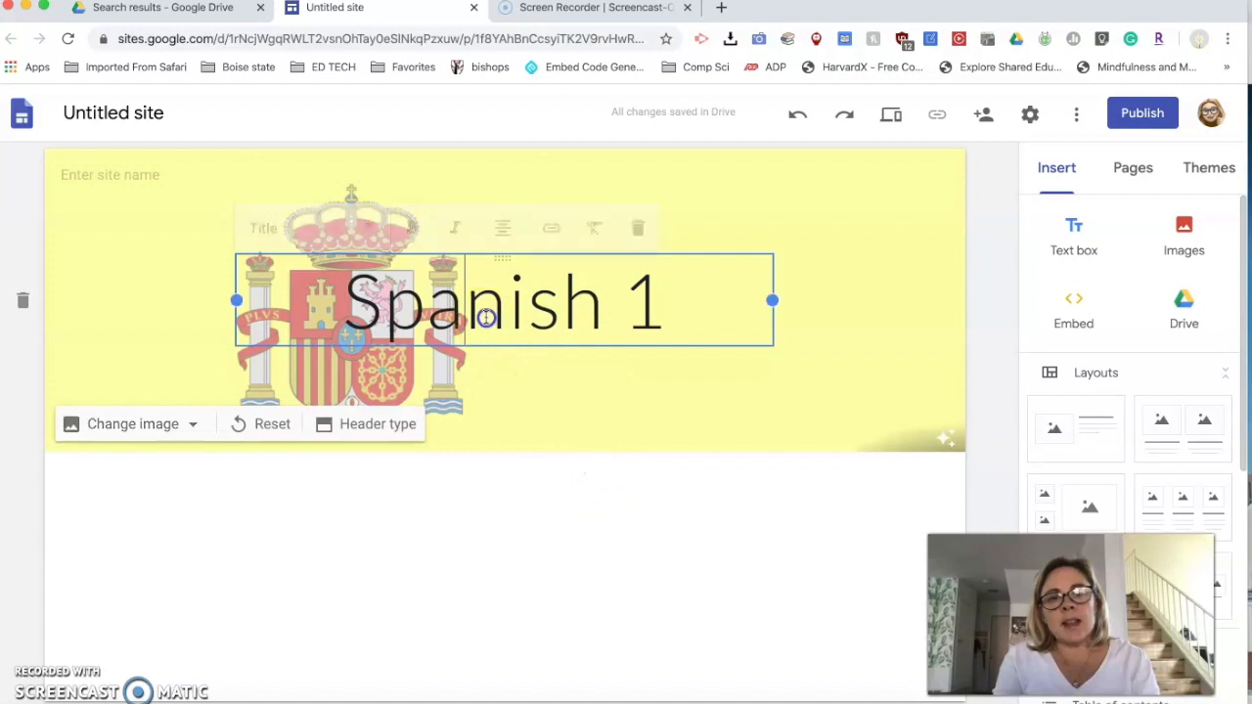
{"action": "left_click", "coordinate": [366, 224]}
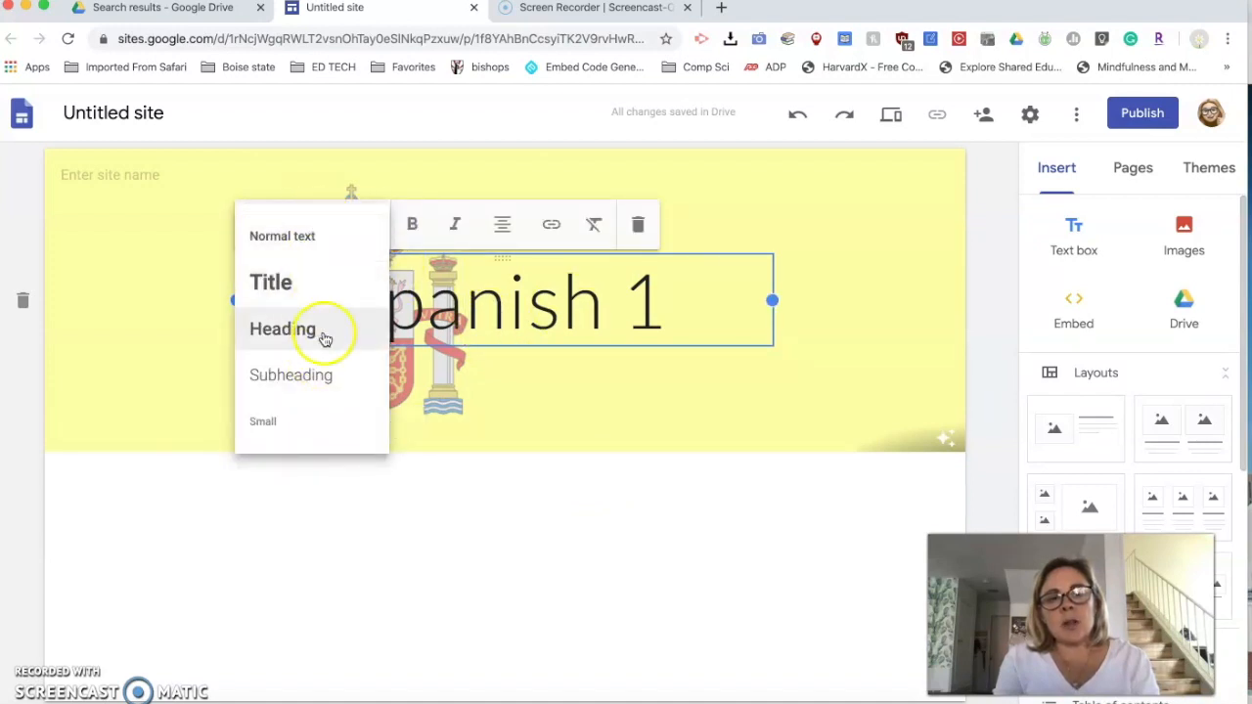
{"action": "left_click", "coordinate": [563, 489]}
- Make the whole "Spanish 1" title in the header bold
{"action": "left_click", "coordinate": [659, 309]}
{"action": "left_click_drag", "start_coordinate": [666, 308], "coordinate": [332, 308]}
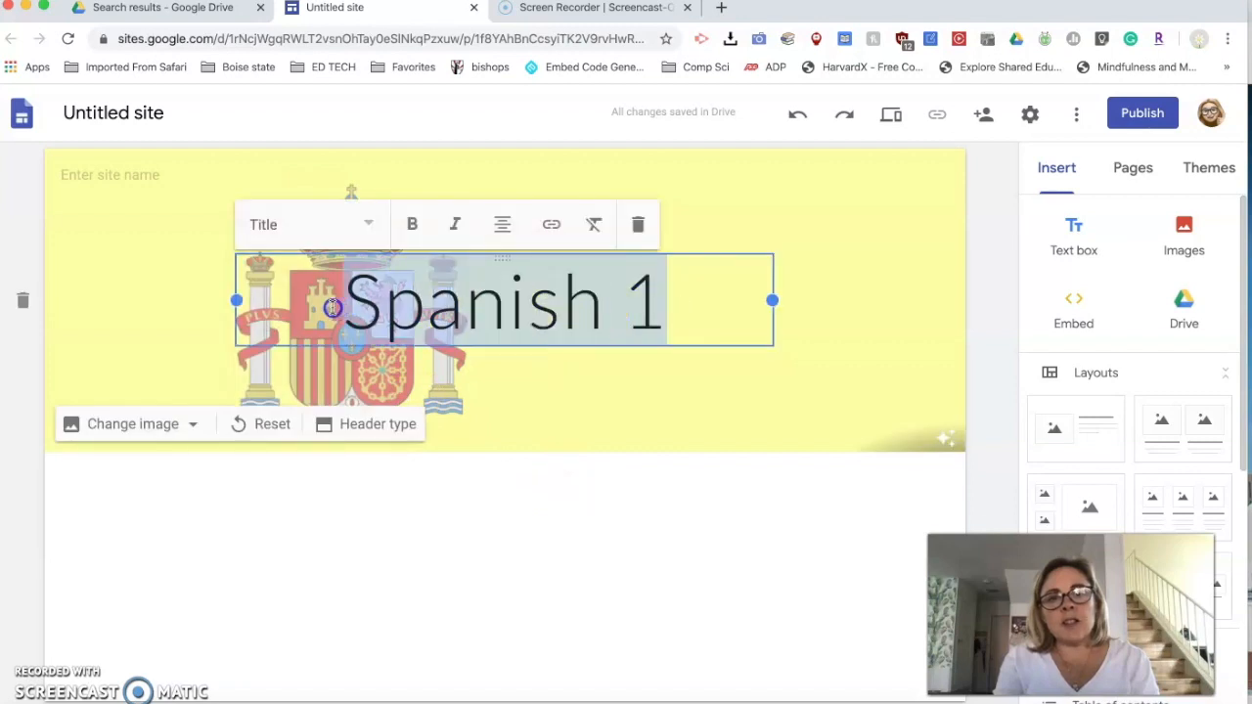
{"action": "left_click", "coordinate": [412, 224]}
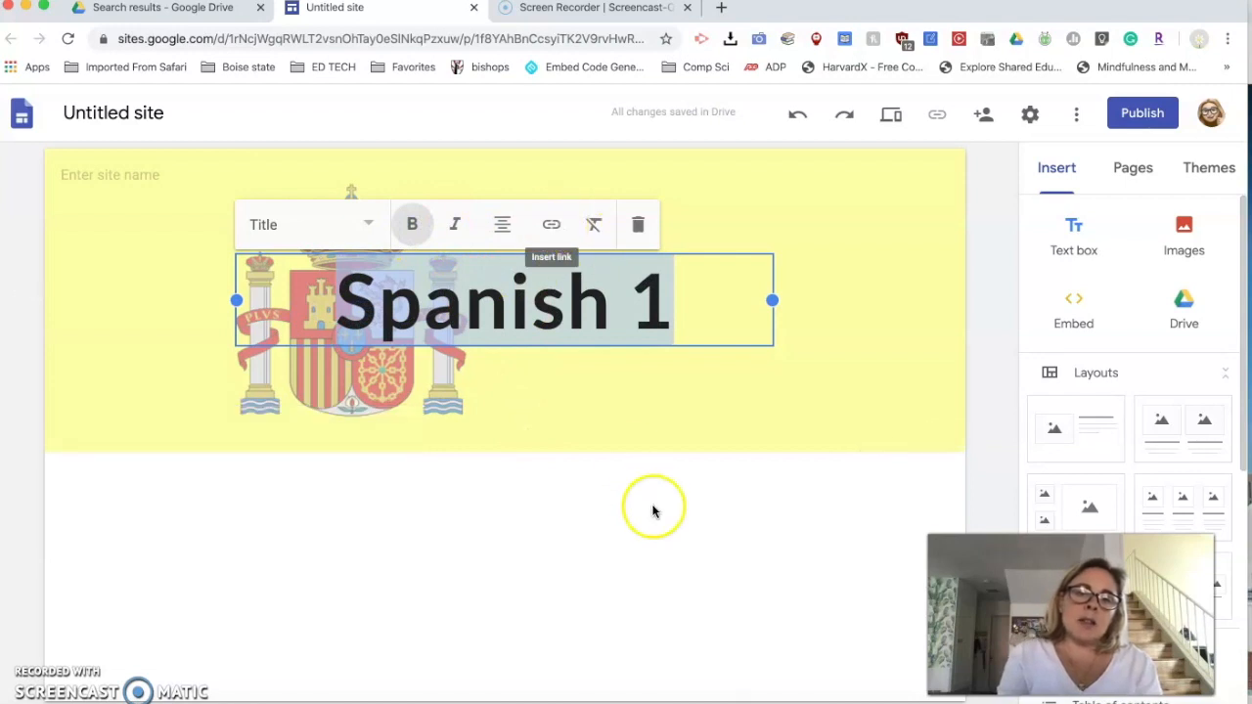
{"action": "left_click", "coordinate": [615, 499]}
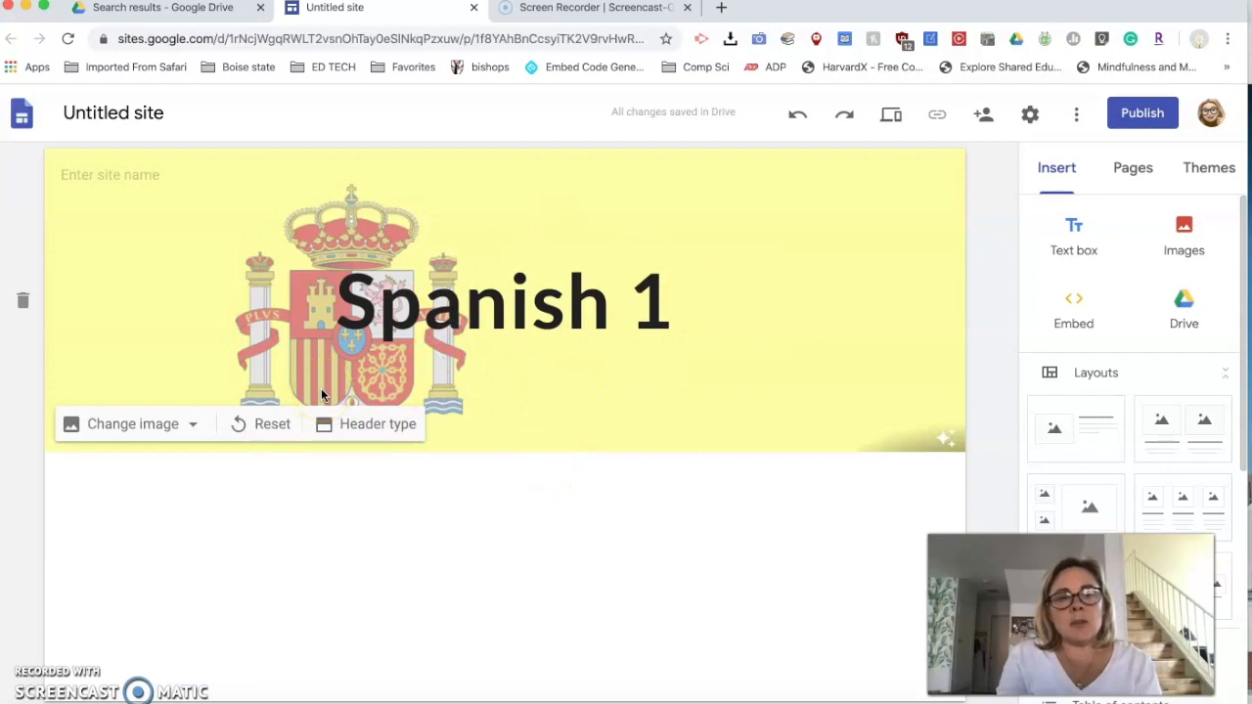
- Change the page's header type to Large banner
{"action": "left_click", "coordinate": [348, 423]}
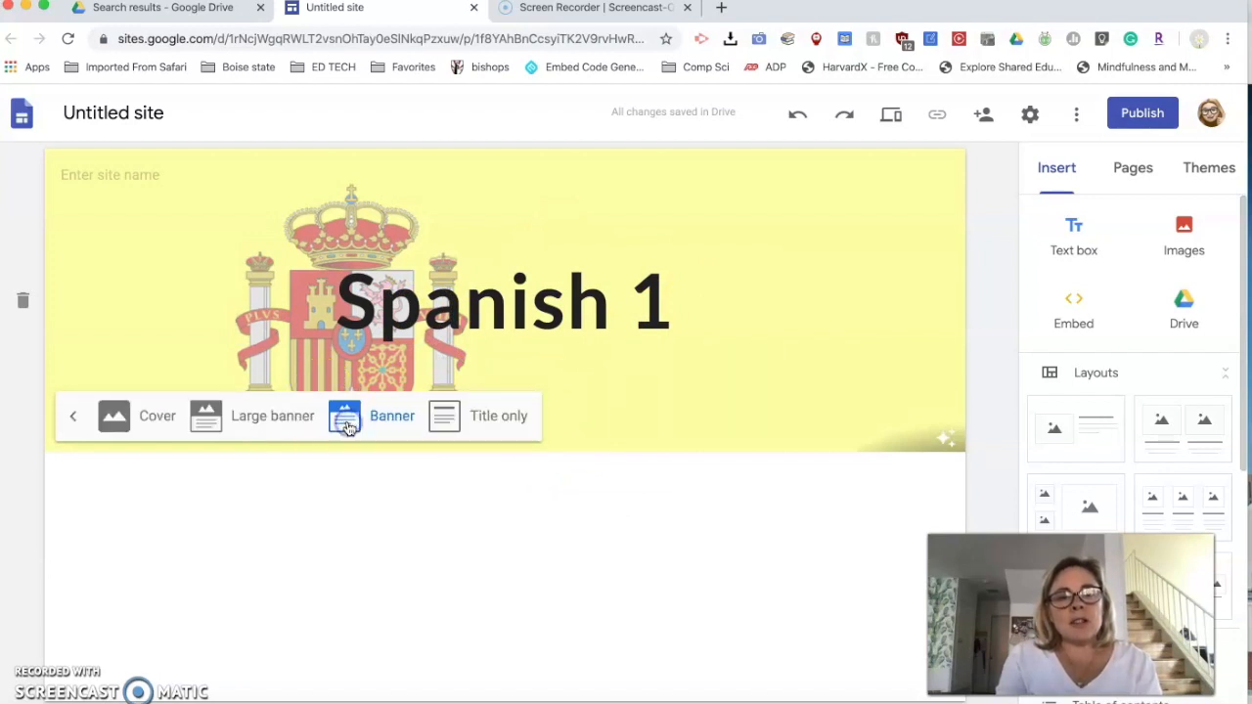
{"action": "left_click", "coordinate": [372, 426]}
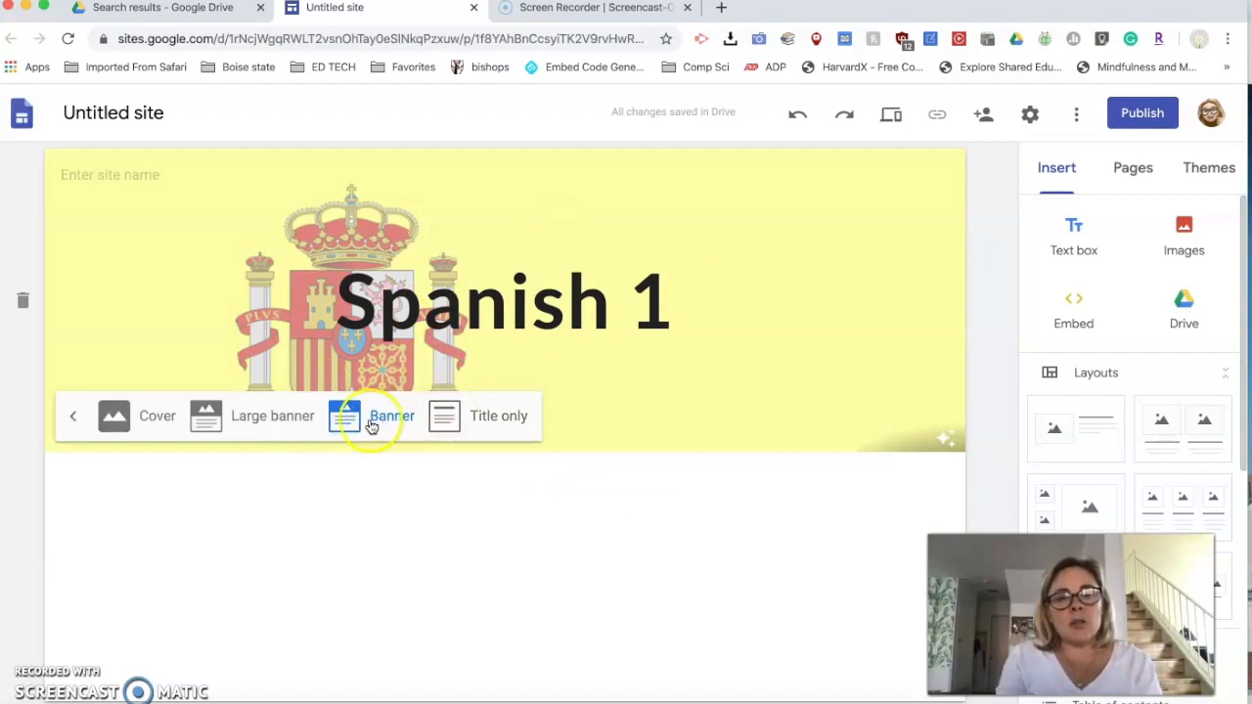
{"action": "left_click", "coordinate": [267, 420]}
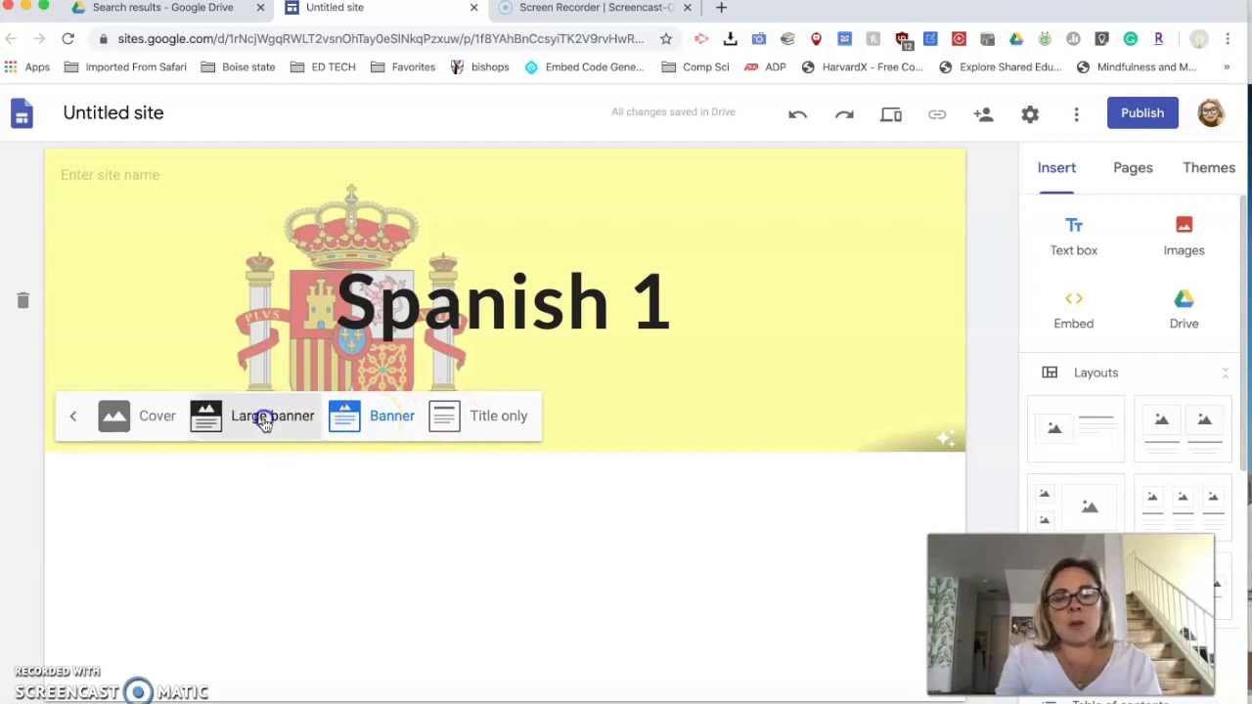
{"action": "left_click", "coordinate": [156, 572]}
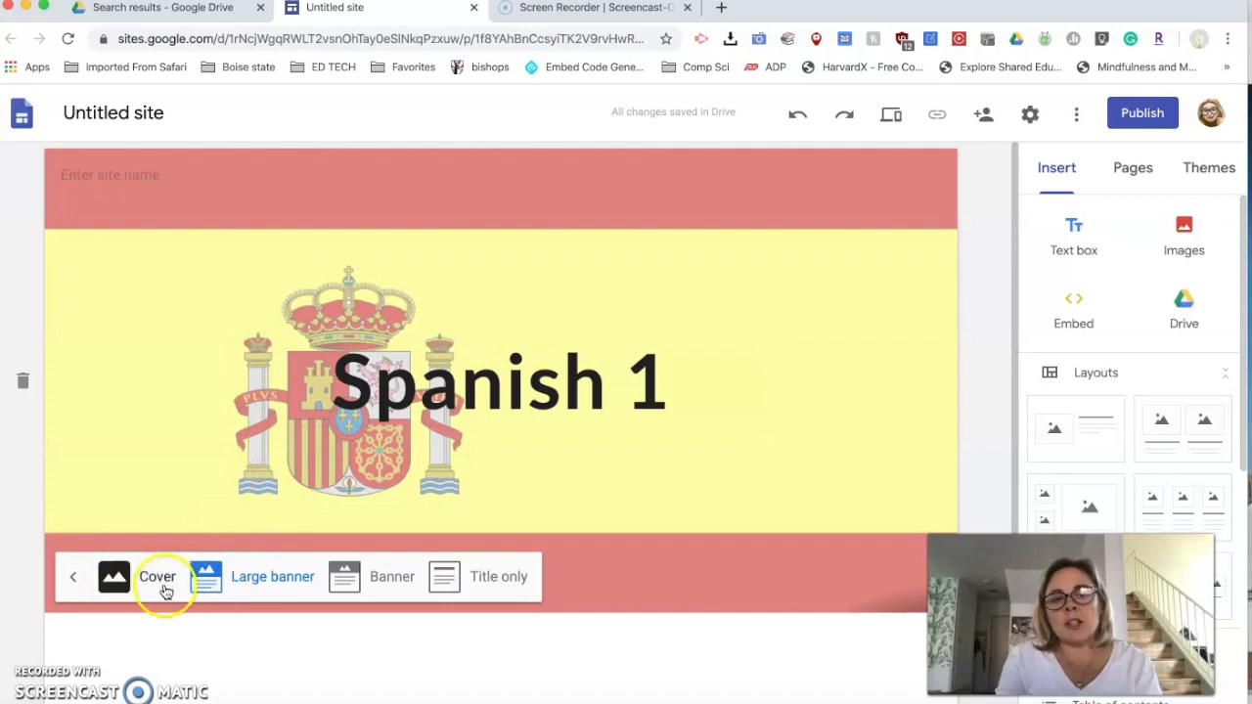
{"action": "left_click", "coordinate": [188, 624]}
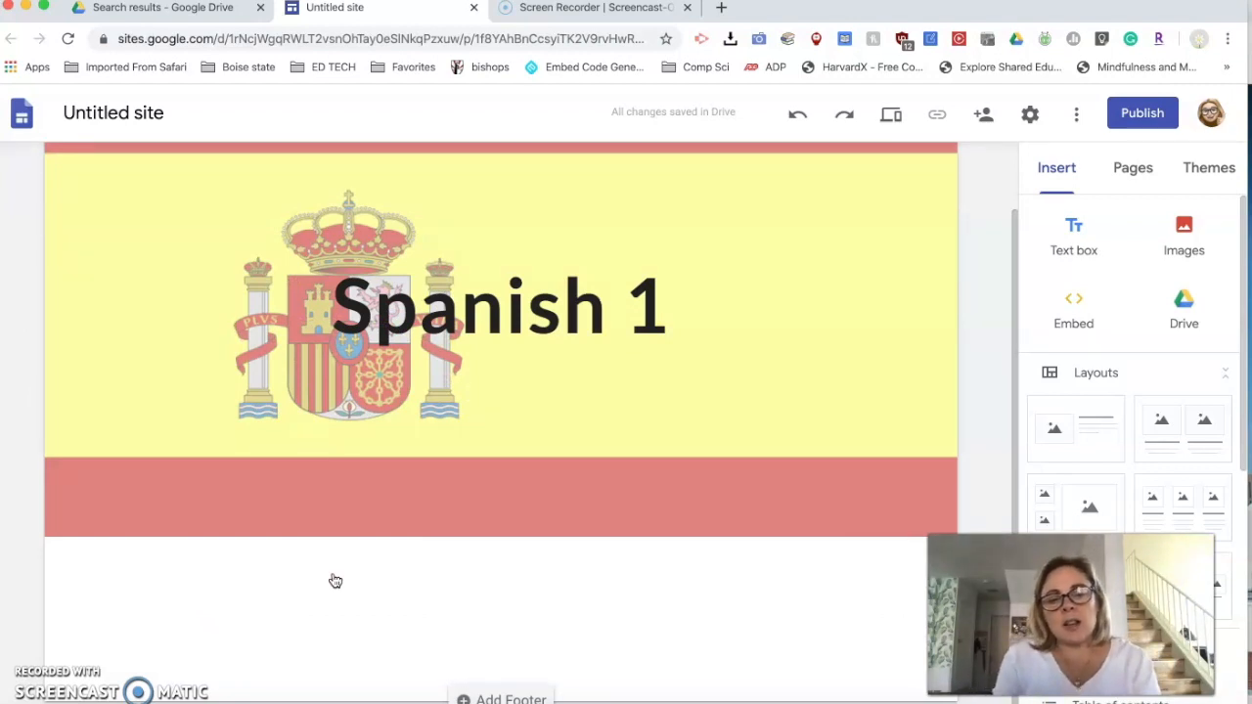
{"action": "left_click", "coordinate": [522, 544]}
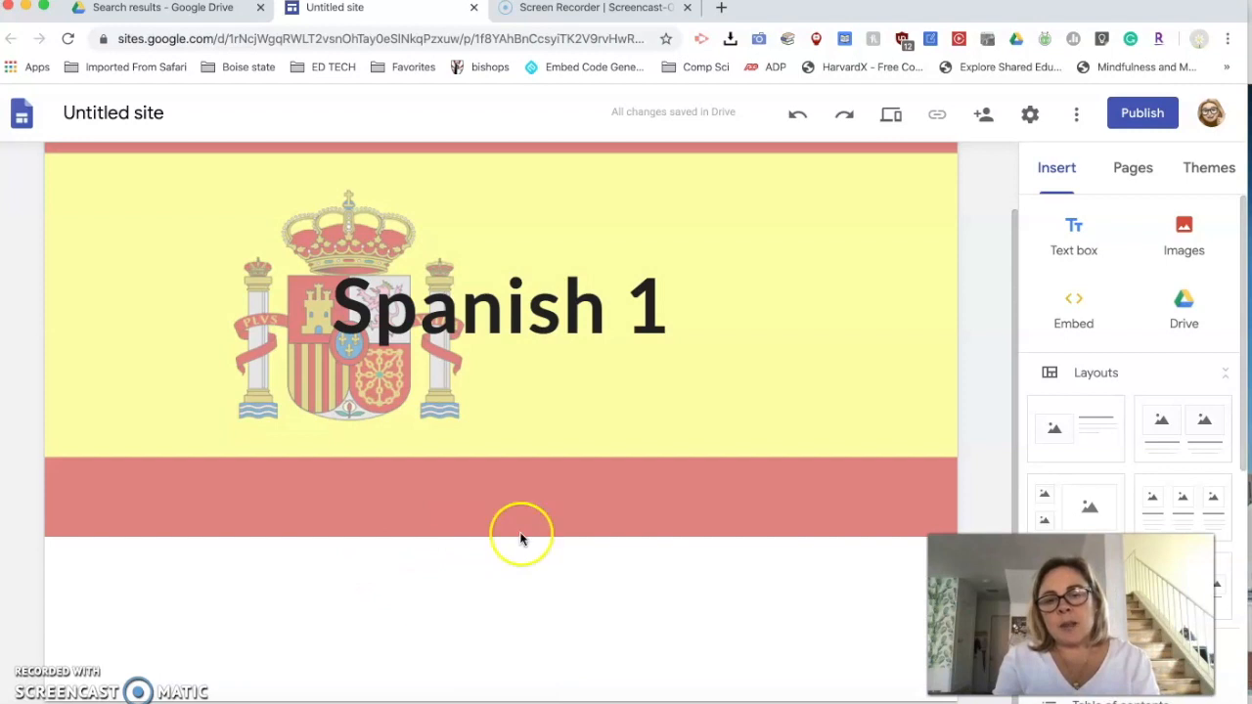
- Add the layout with one image placeholder beside a heading and text block below the header
{"action": "mouse_move", "coordinate": [495, 526]}
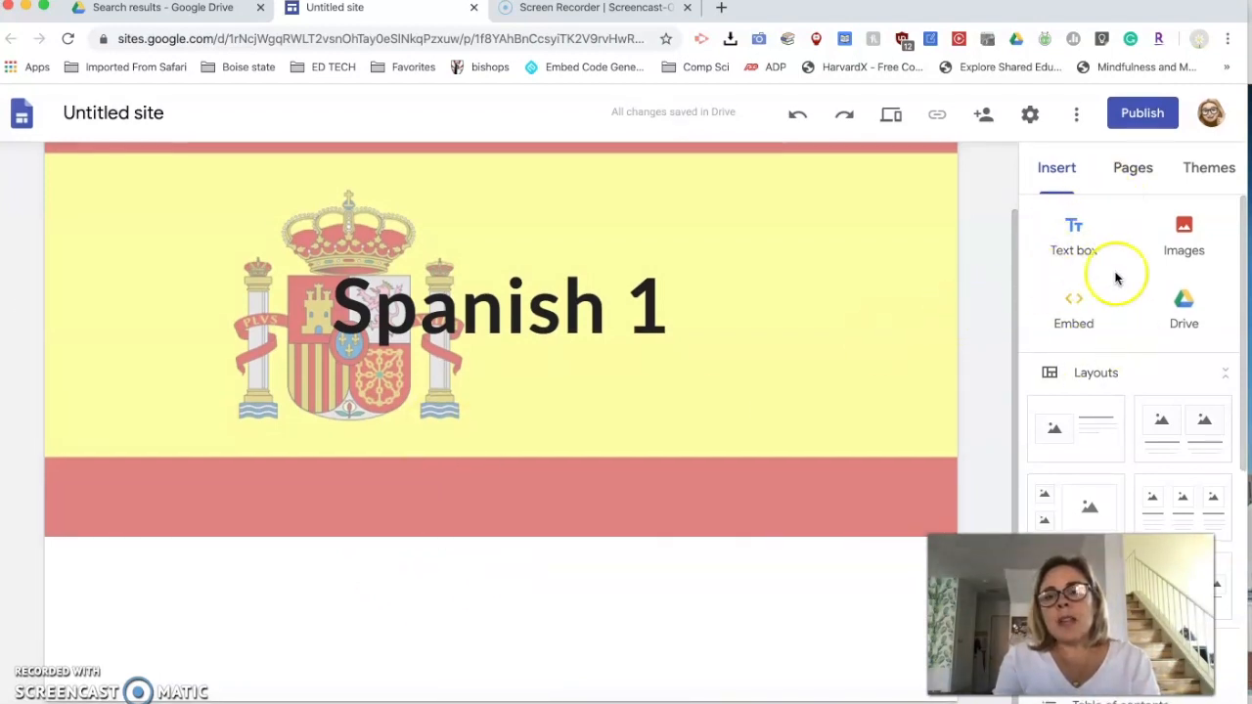
{"action": "scroll", "coordinate": [1115, 406], "scroll_direction": "down", "scroll_amount": 3}
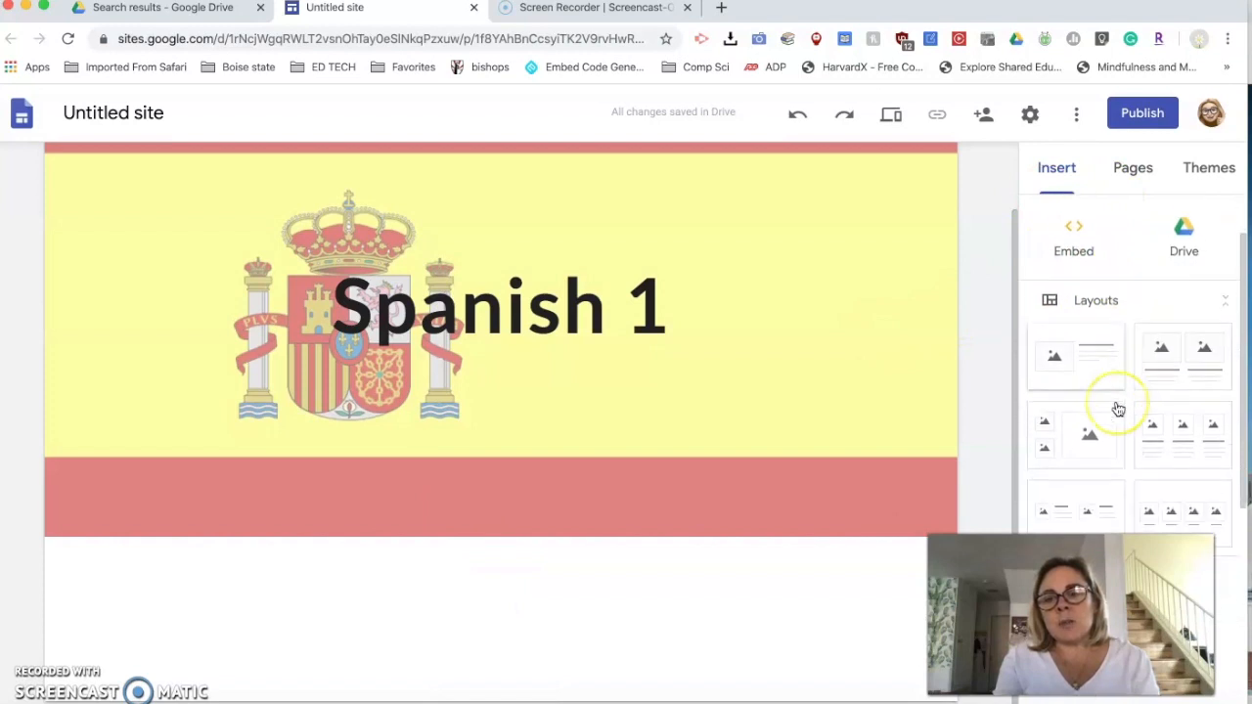
{"action": "left_click", "coordinate": [1077, 291]}
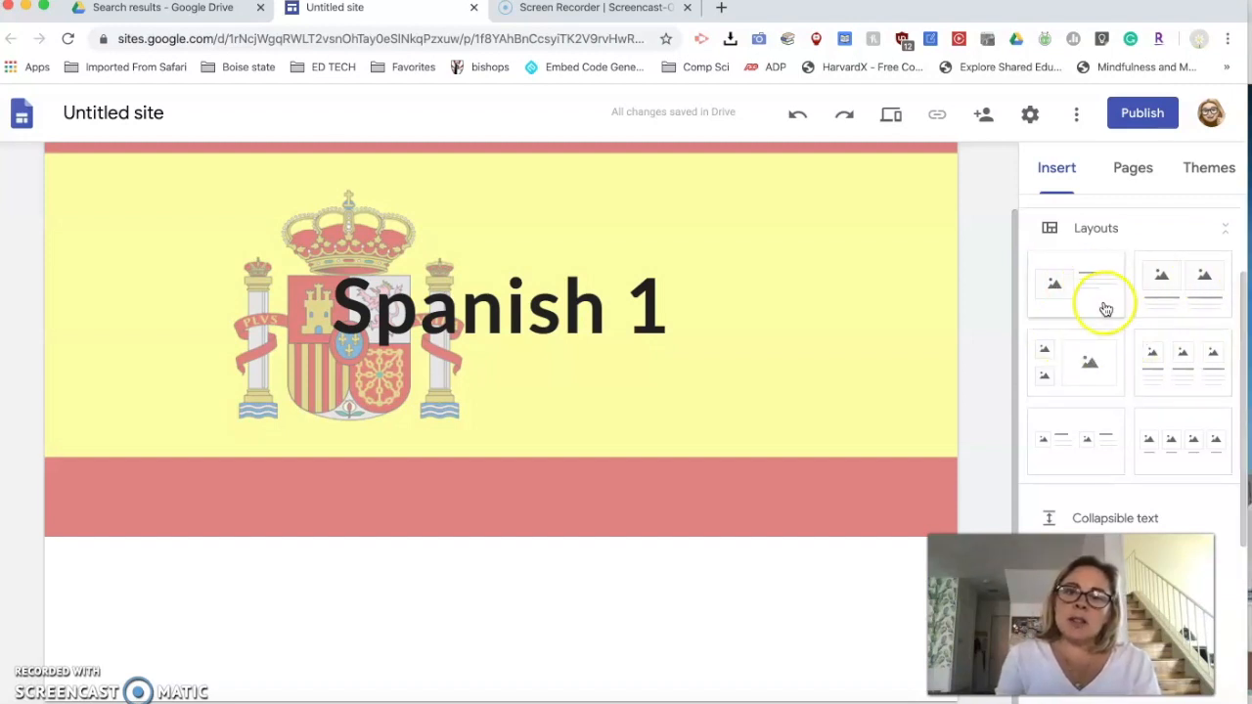
{"action": "scroll", "coordinate": [1096, 370], "scroll_direction": "down", "scroll_amount": 2}
{"action": "scroll", "coordinate": [1096, 374], "scroll_direction": "up", "scroll_amount": 3}
{"action": "scroll", "coordinate": [1096, 372], "scroll_direction": "down", "scroll_amount": 2}
{"action": "scroll", "coordinate": [1096, 372], "scroll_direction": "up", "scroll_amount": 3}
{"action": "left_click", "coordinate": [1084, 324]}
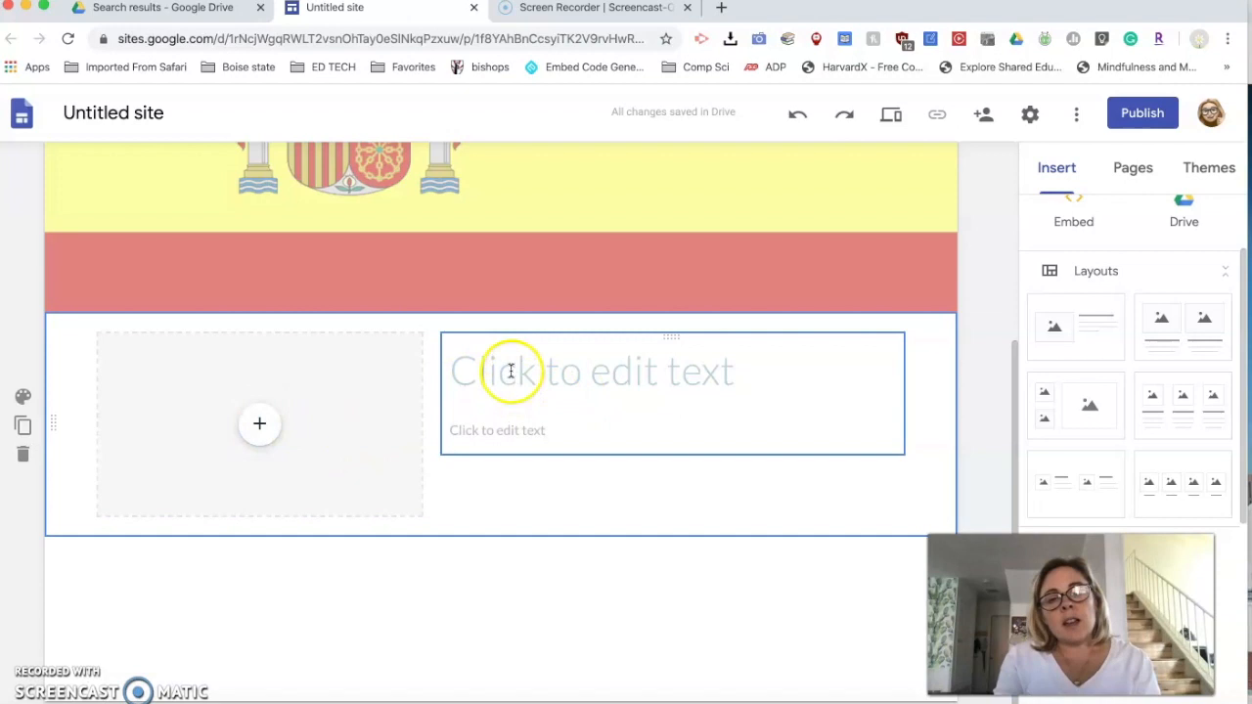
- Upload the teacher's portrait photo from the images folder into the layout's empty image placeholder
{"action": "left_click", "coordinate": [258, 426]}
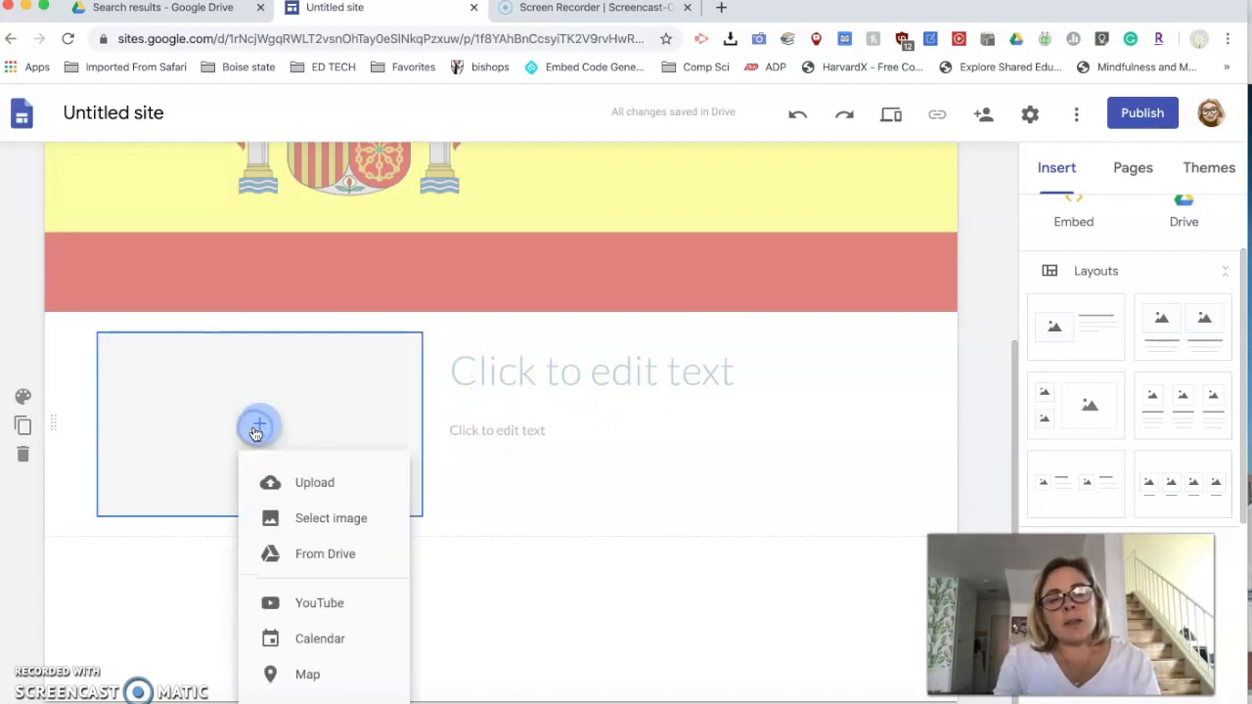
{"action": "left_click", "coordinate": [302, 492]}
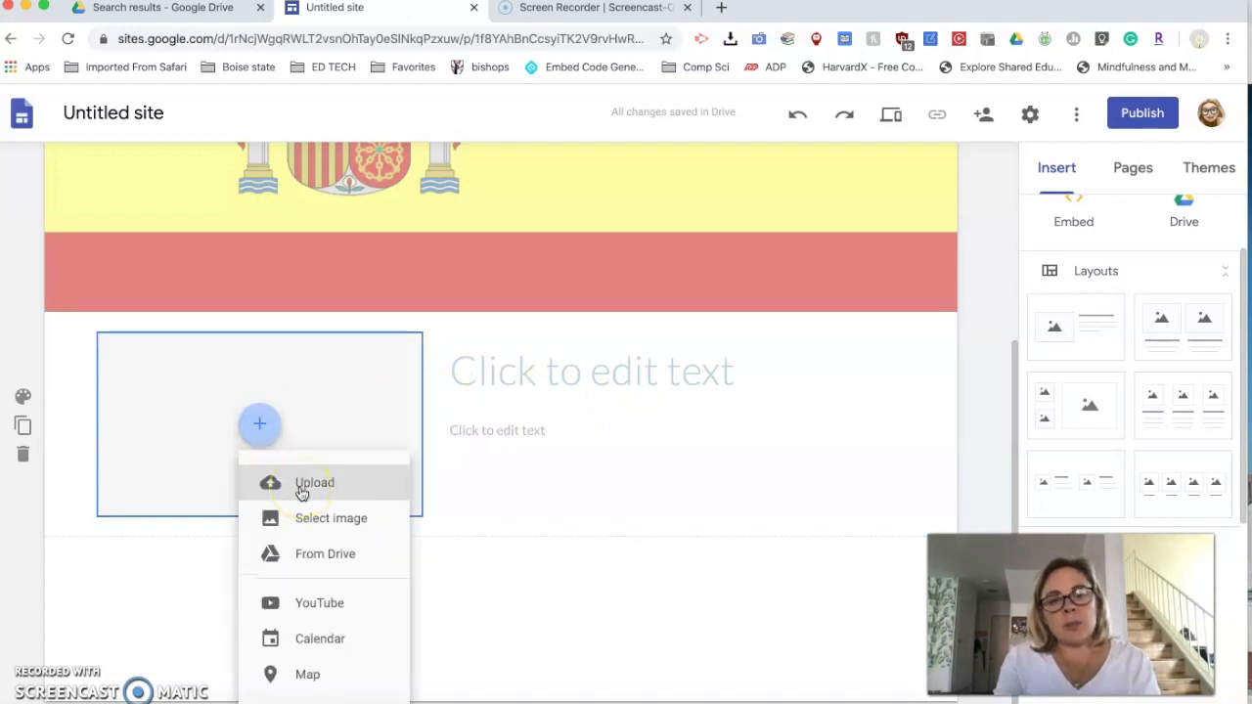
{"action": "left_click", "coordinate": [307, 525]}
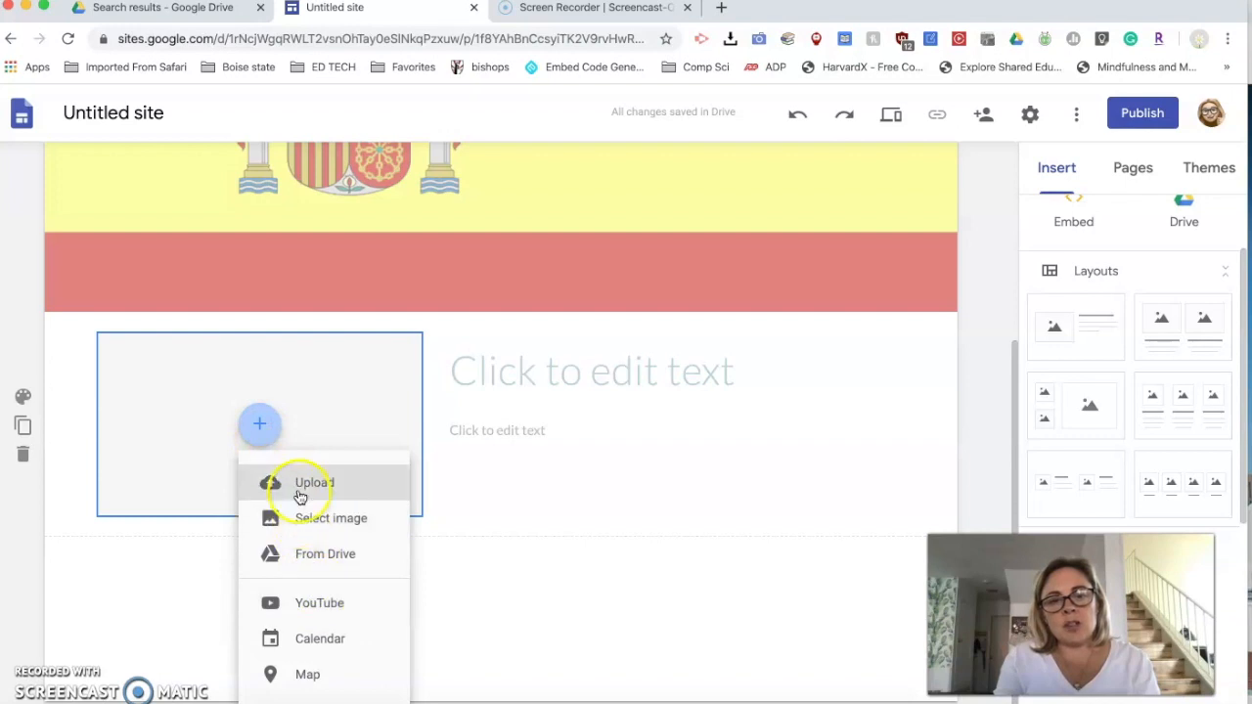
{"action": "left_click", "coordinate": [299, 492]}
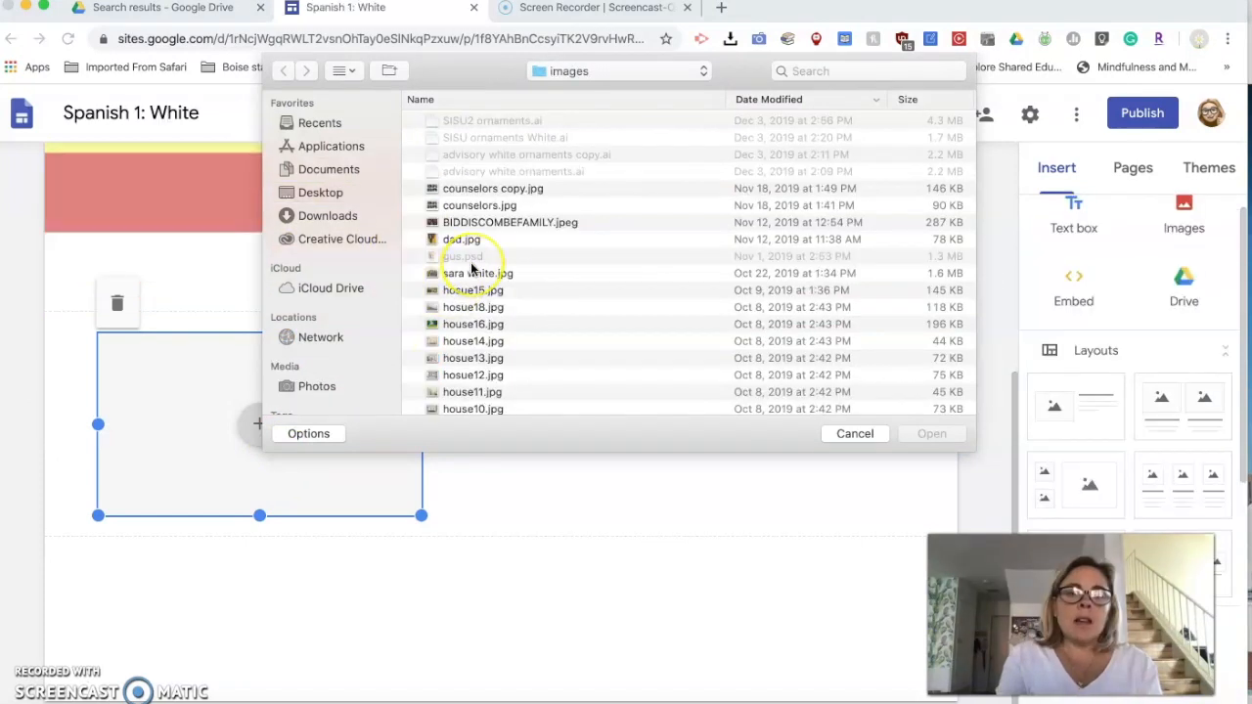
{"action": "scroll", "coordinate": [470, 262], "scroll_direction": "down", "scroll_amount": 3}
{"action": "scroll", "coordinate": [445, 179], "scroll_direction": "up", "scroll_amount": 3}
{"action": "scroll", "coordinate": [445, 179], "scroll_direction": "down", "scroll_amount": 10}
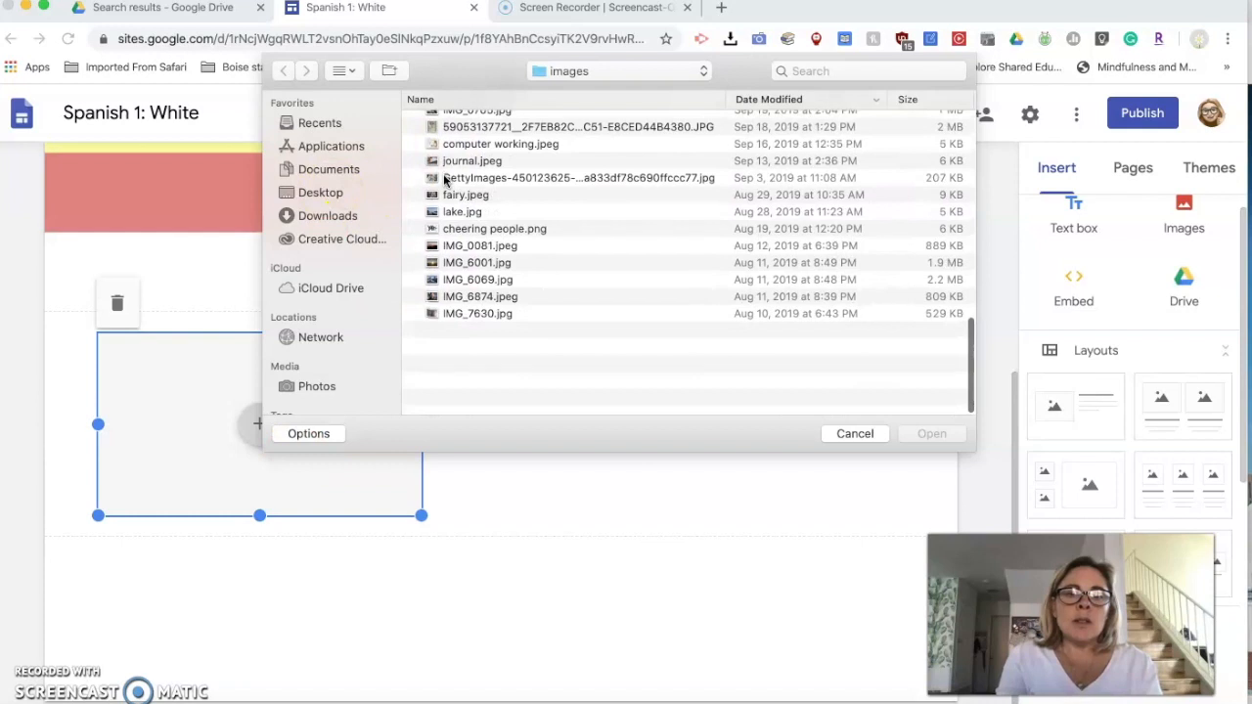
{"action": "scroll", "coordinate": [445, 179], "scroll_direction": "up", "scroll_amount": 10}
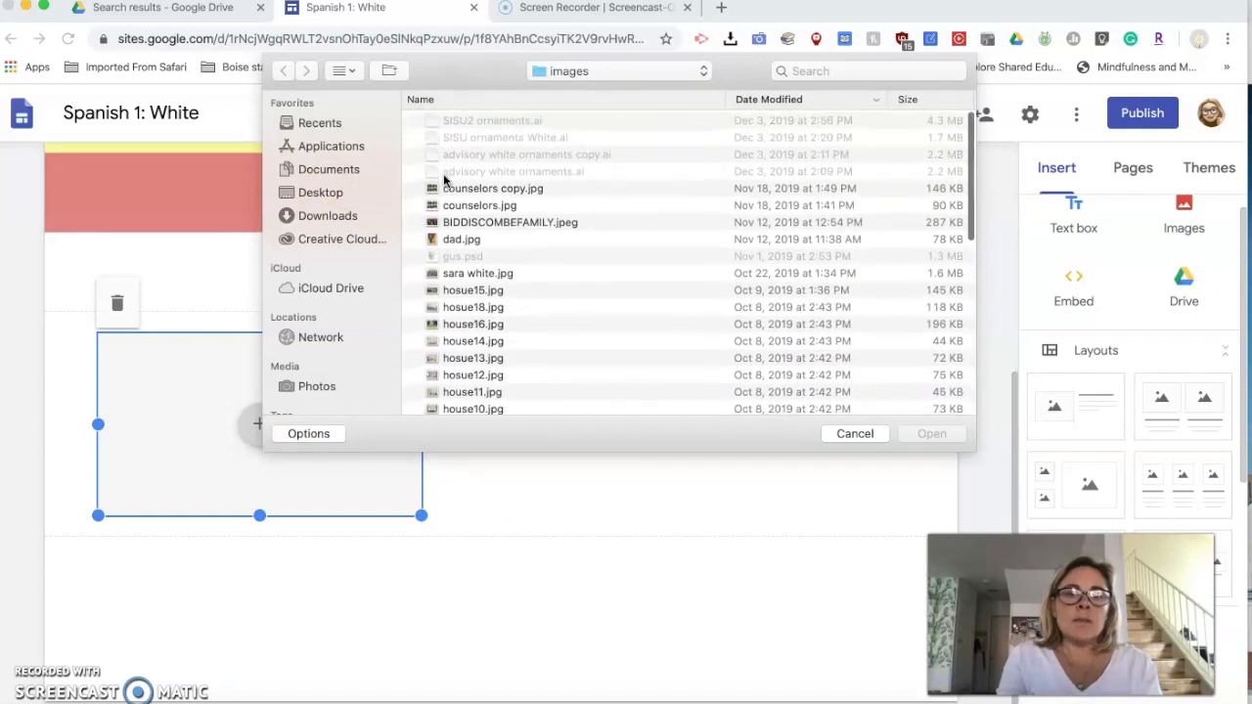
{"action": "left_click", "coordinate": [465, 275]}
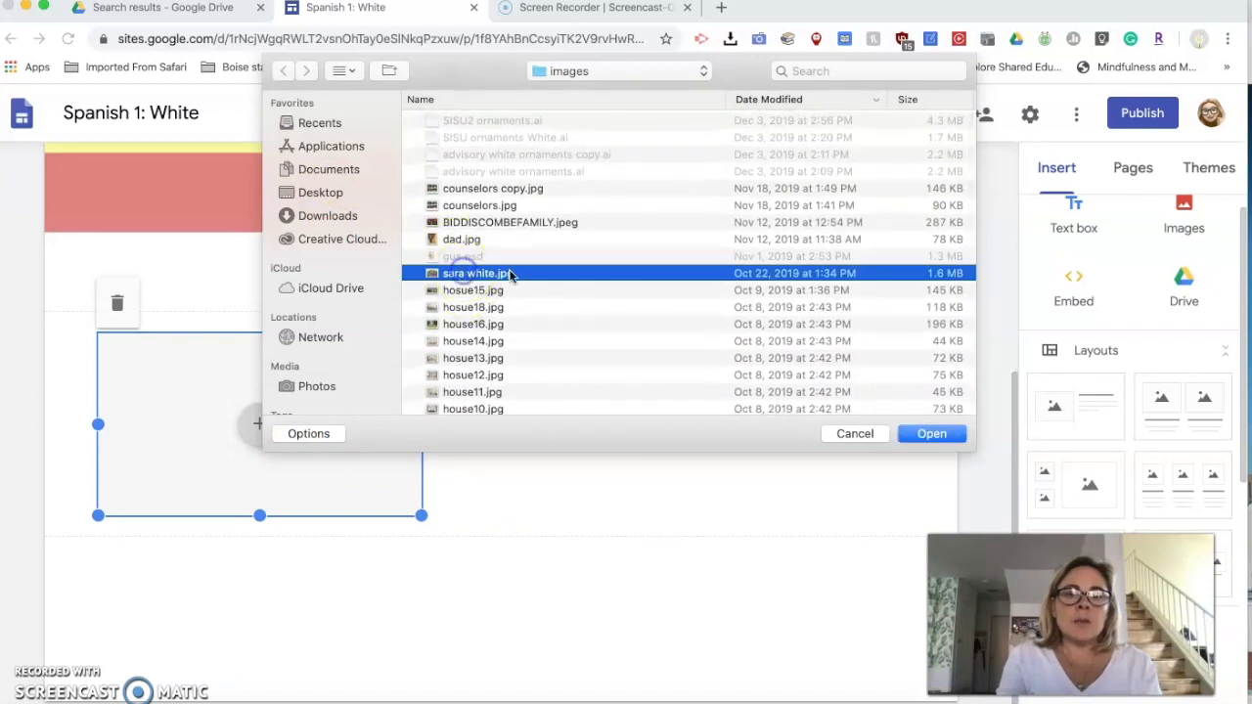
{"action": "left_click", "coordinate": [957, 434]}
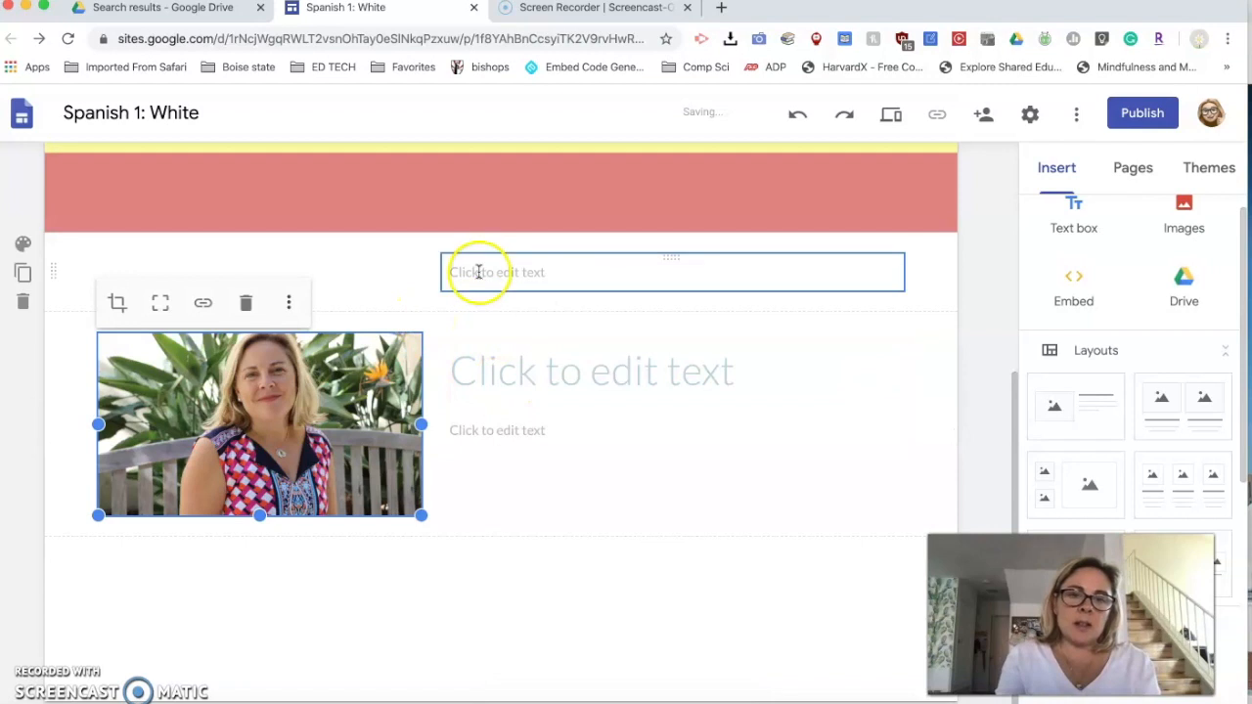
- Insert a map of the school's street address on La Jolla Boulevard, zoomed out to show the surrounding area
{"action": "scroll", "coordinate": [500, 450], "scroll_direction": "up", "scroll_amount": 2}
{"action": "scroll", "coordinate": [500, 450], "scroll_direction": "up", "scroll_amount": 6}
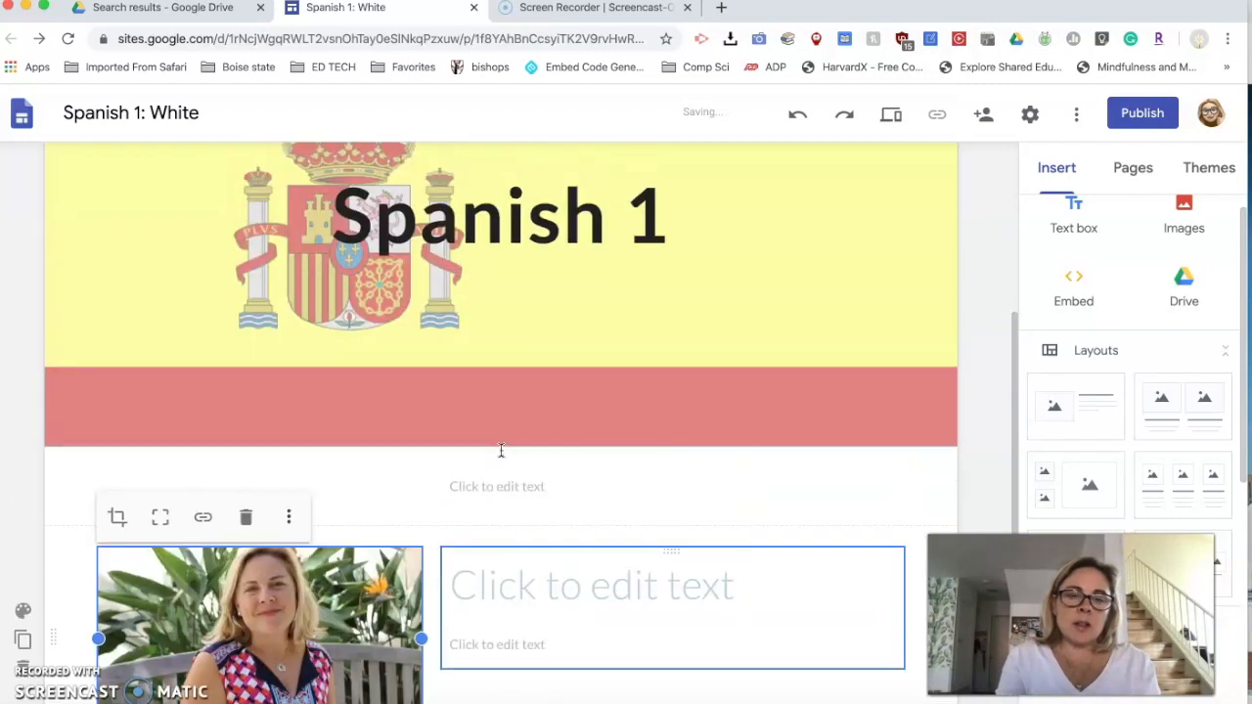
{"action": "scroll", "coordinate": [500, 450], "scroll_direction": "down", "scroll_amount": 6}
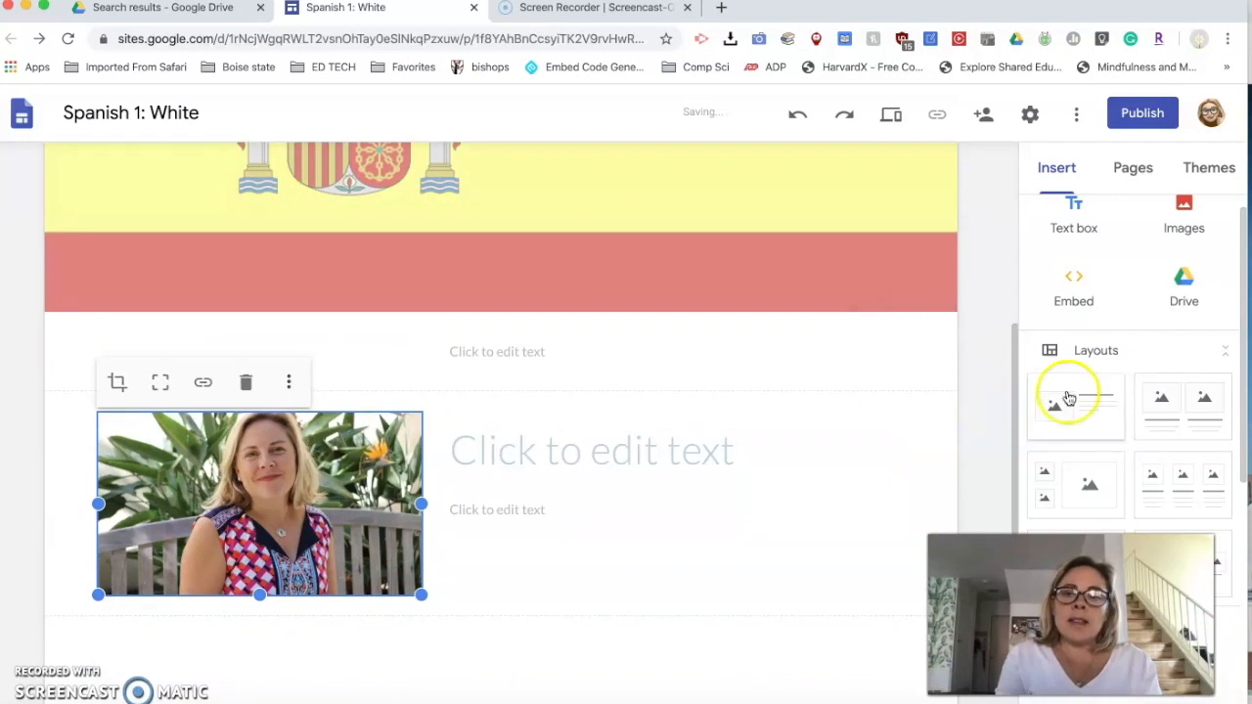
{"action": "scroll", "coordinate": [1065, 400], "scroll_direction": "down", "scroll_amount": 5}
{"action": "scroll", "coordinate": [1068, 398], "scroll_direction": "down", "scroll_amount": 1}
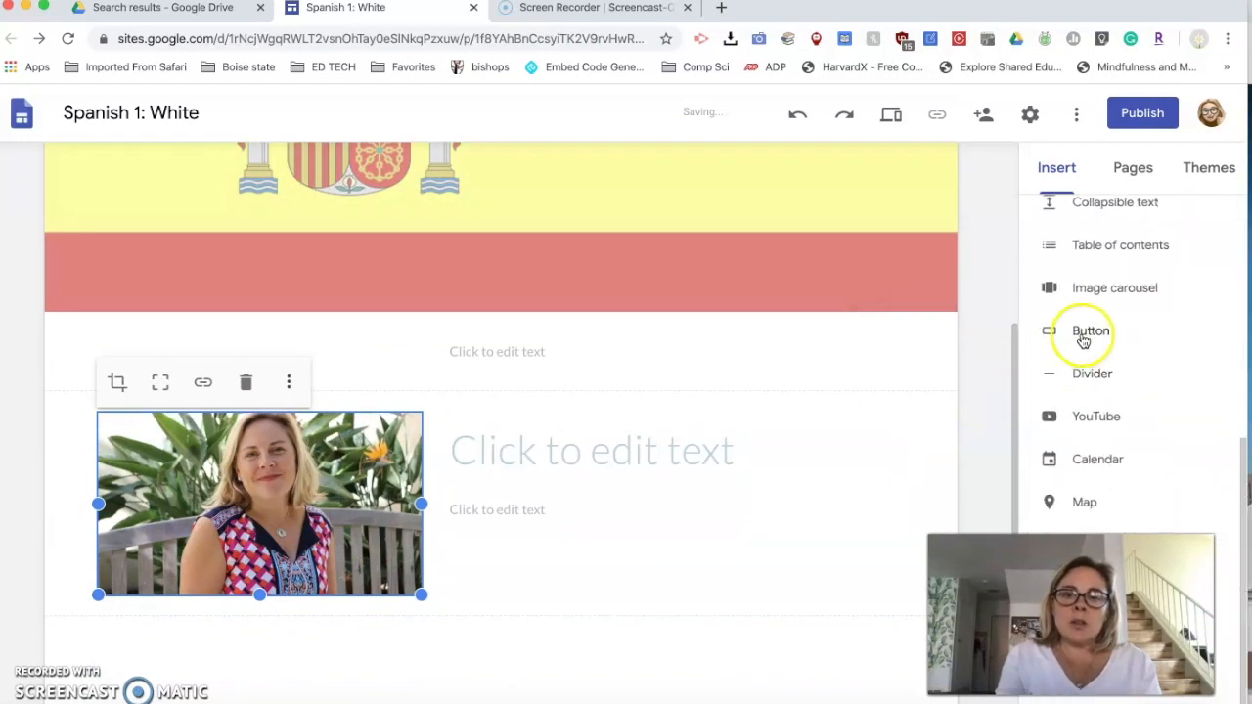
{"action": "scroll", "coordinate": [1081, 422], "scroll_direction": "down", "scroll_amount": 1}
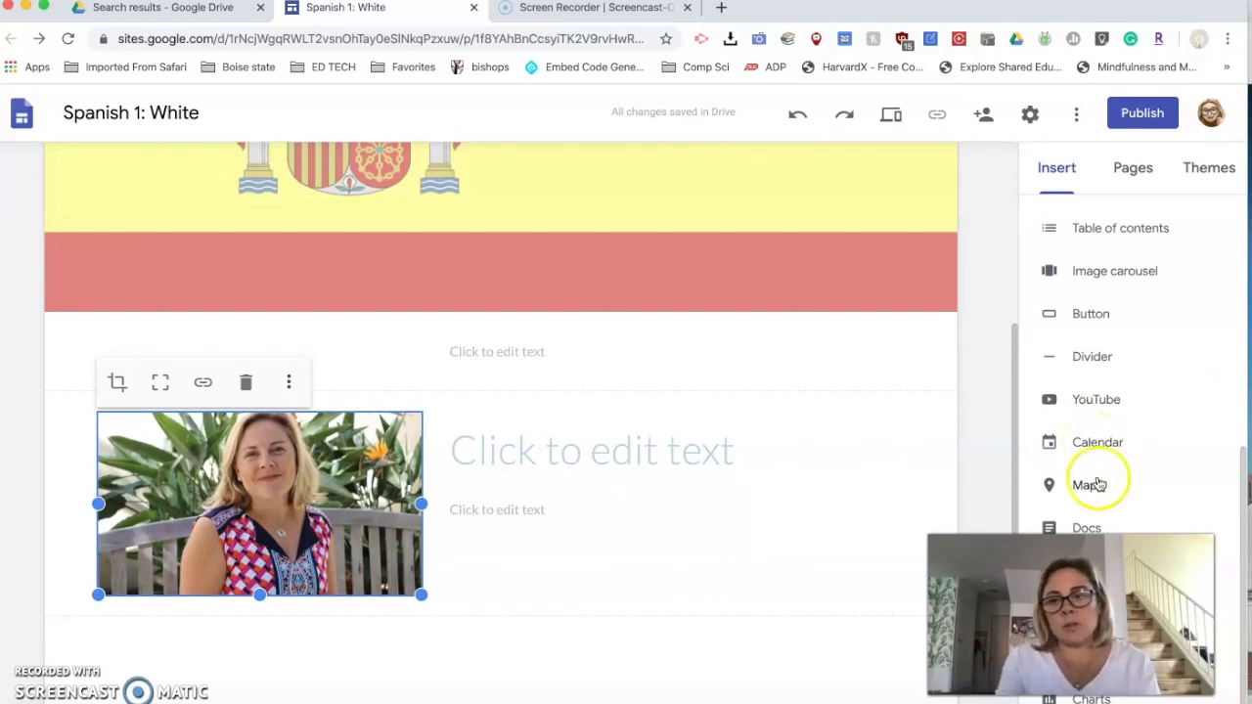
{"action": "left_click", "coordinate": [1088, 485]}
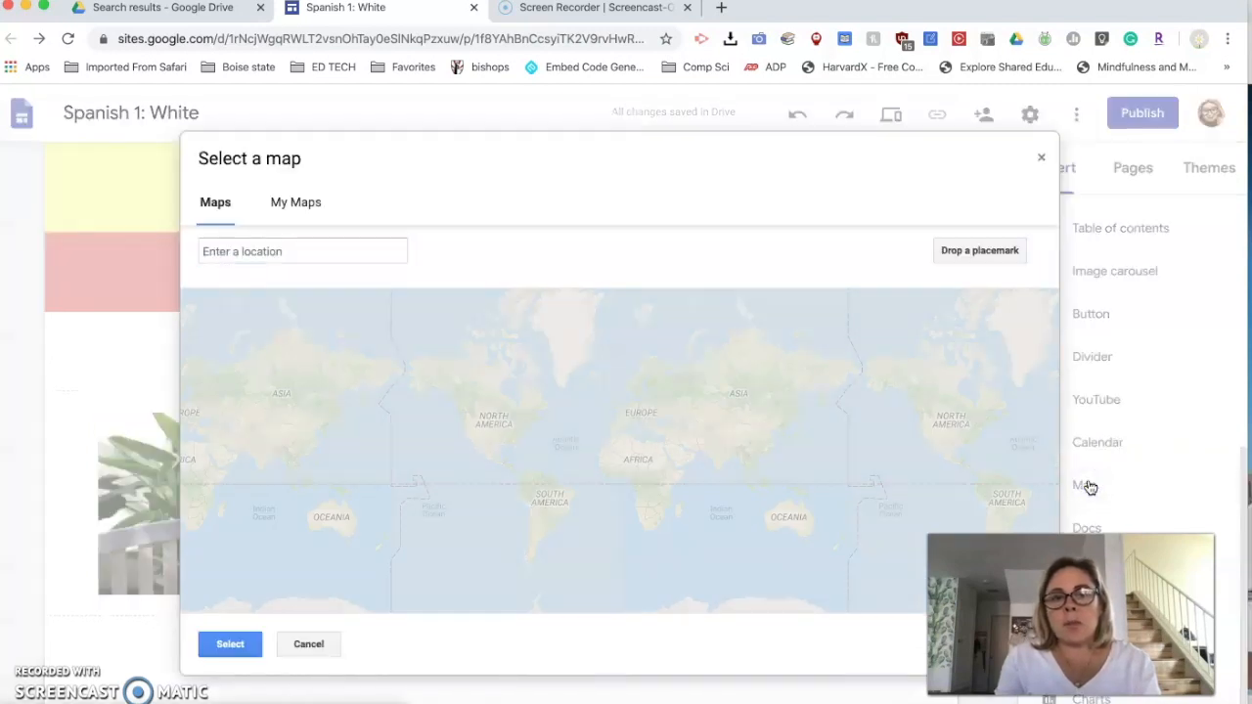
{"action": "left_click", "coordinate": [243, 247]}
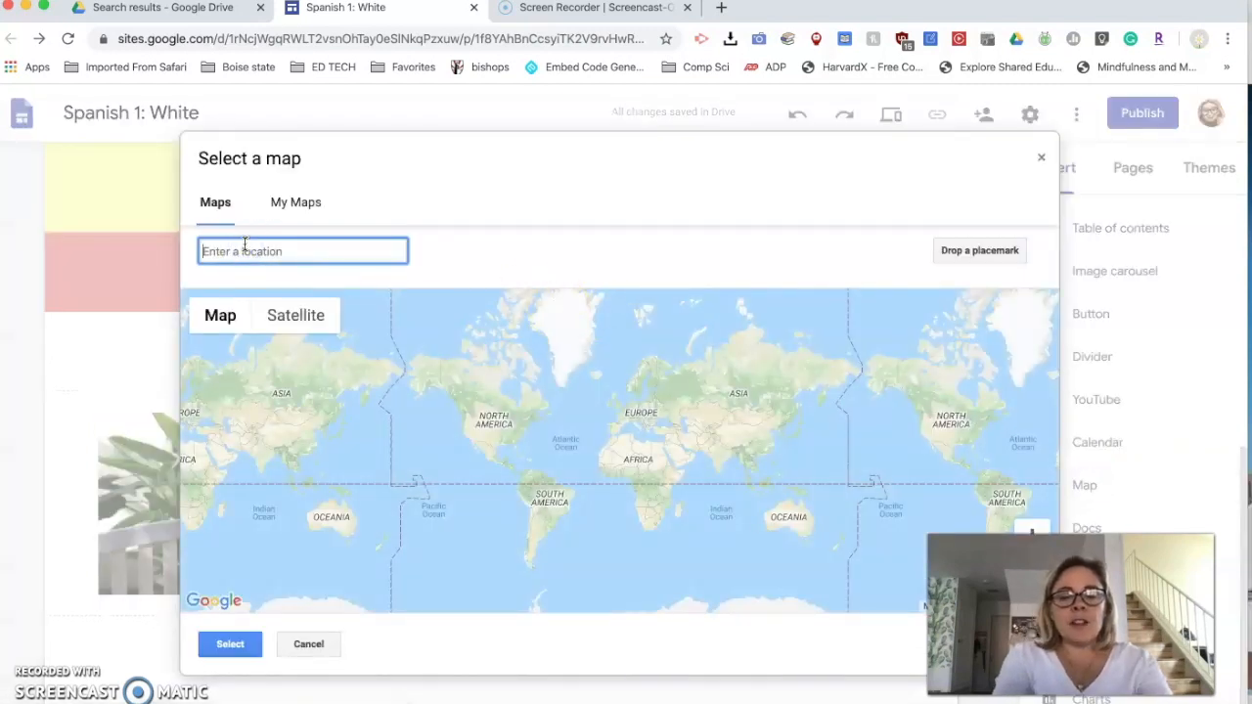
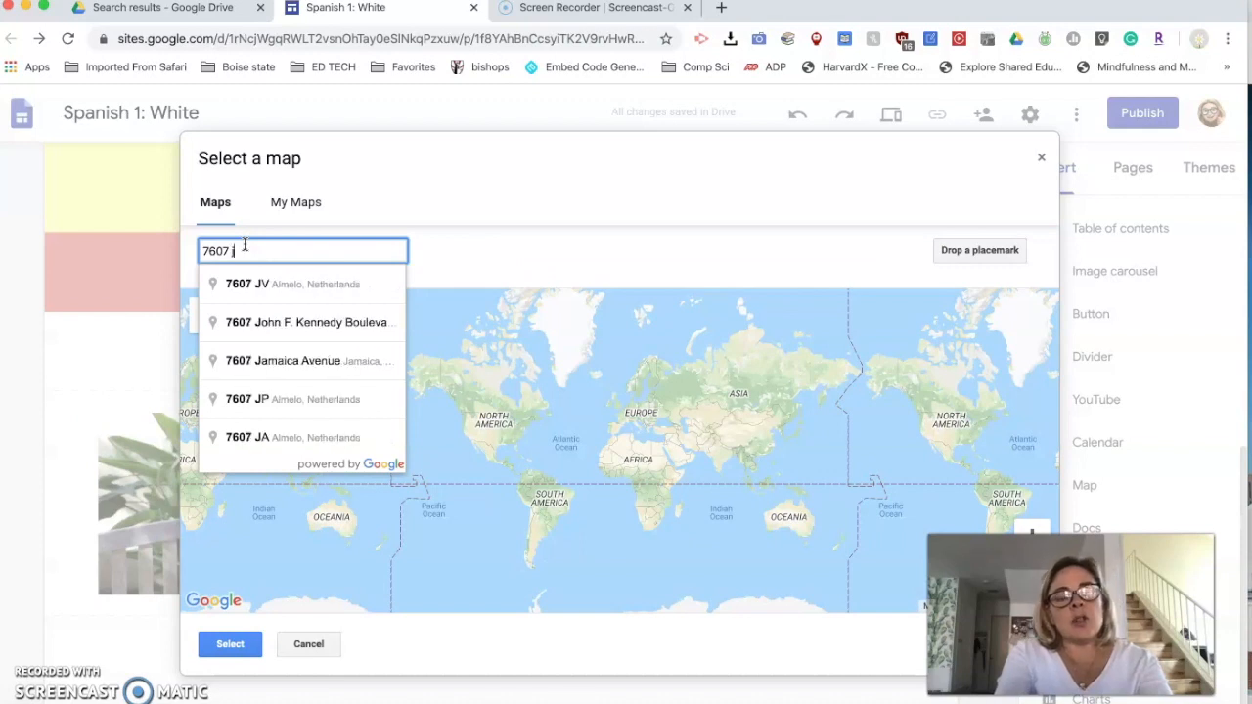
{"action": "key", "text": "BackSpace"}
{"action": "key", "text": "BackSpace"}
{"action": "key", "text": "BackSpace"}
{"action": "key", "text": "BackSpace"}
{"action": "key", "text": "BackSpace"}
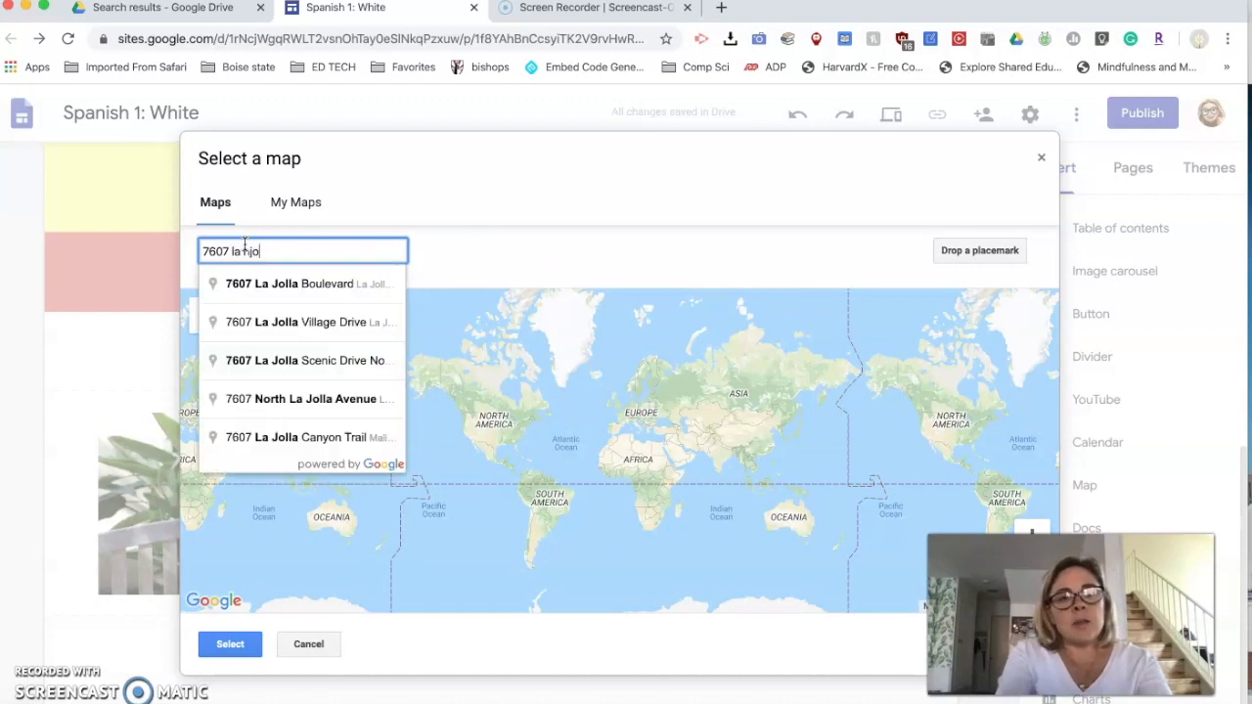
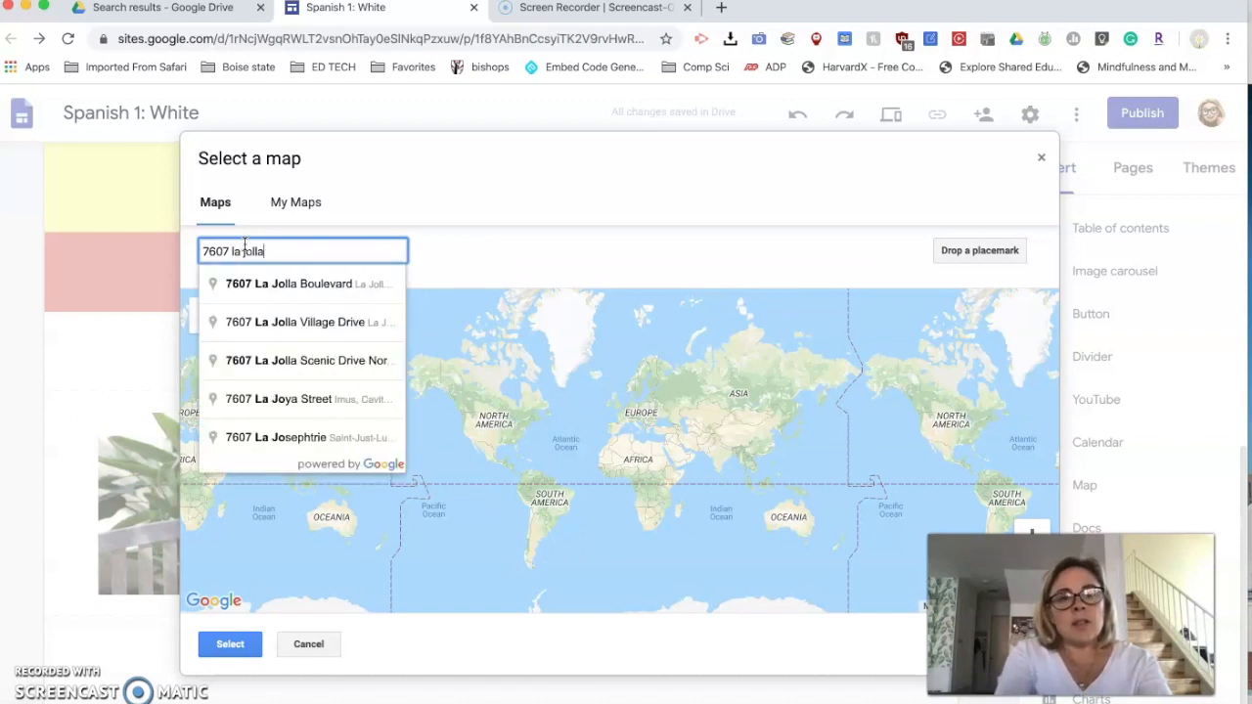
{"action": "left_click", "coordinate": [211, 286]}
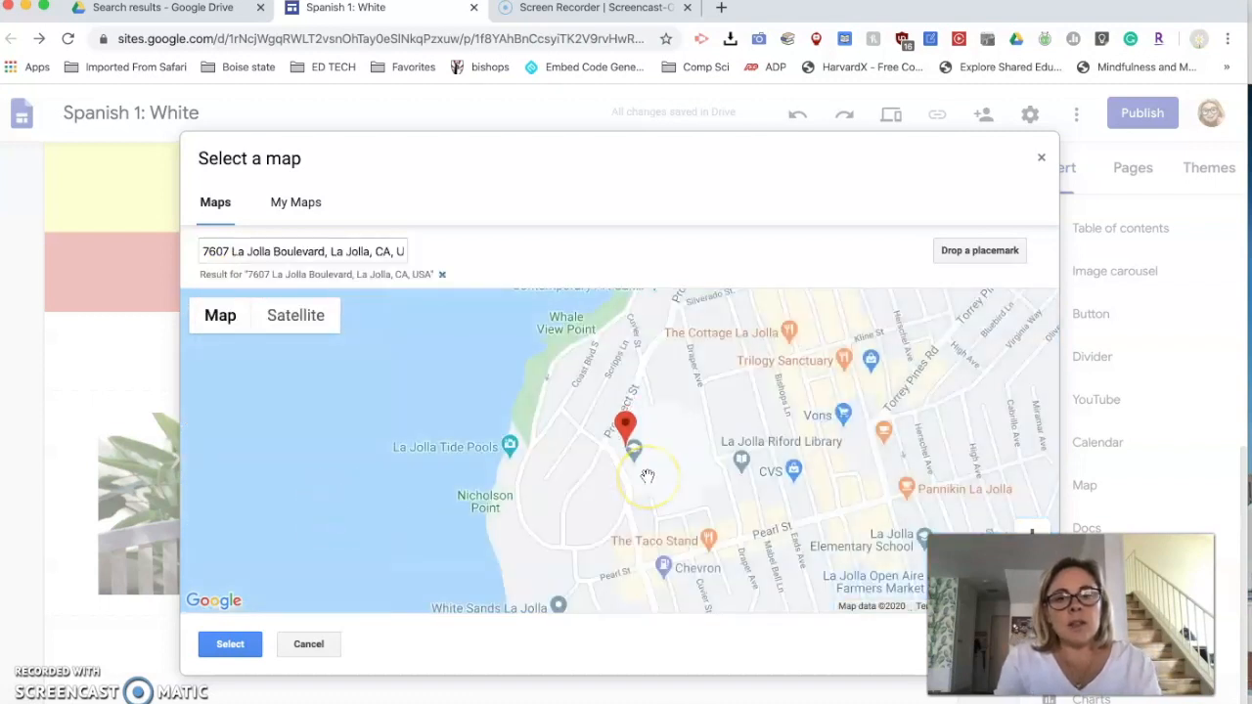
{"action": "scroll", "coordinate": [647, 477], "scroll_direction": "down", "scroll_amount": 2}
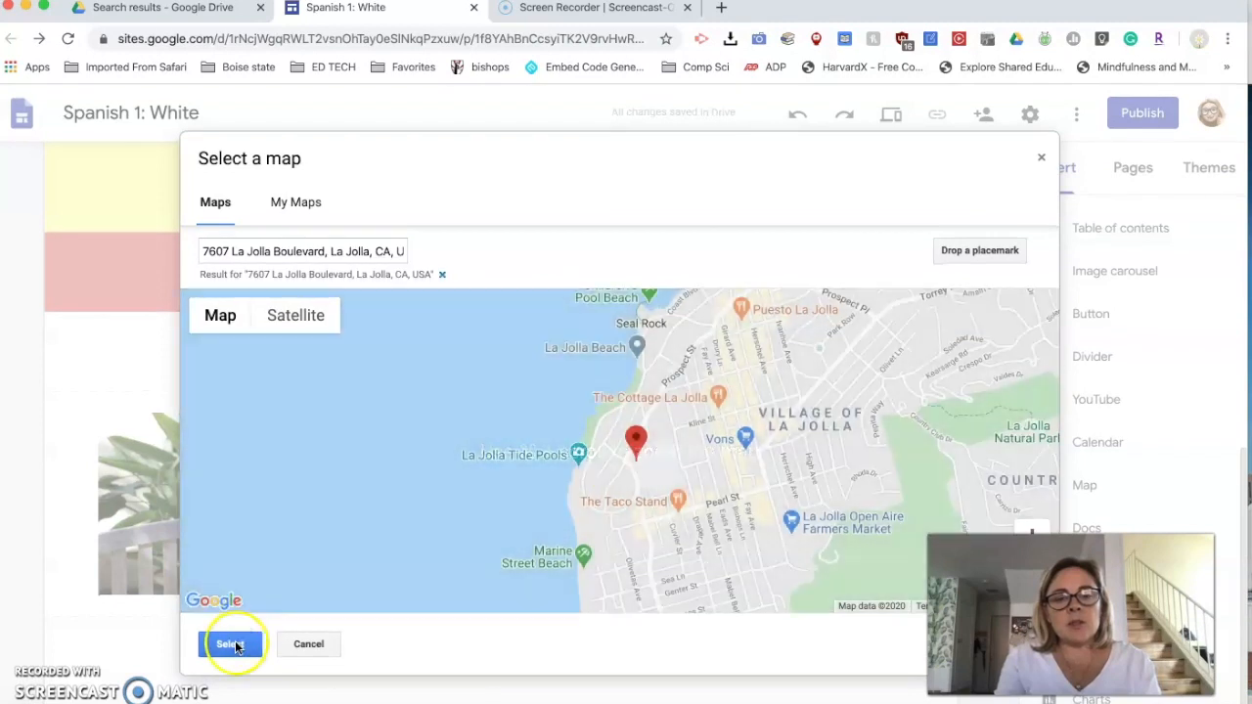
{"action": "left_click", "coordinate": [231, 645]}
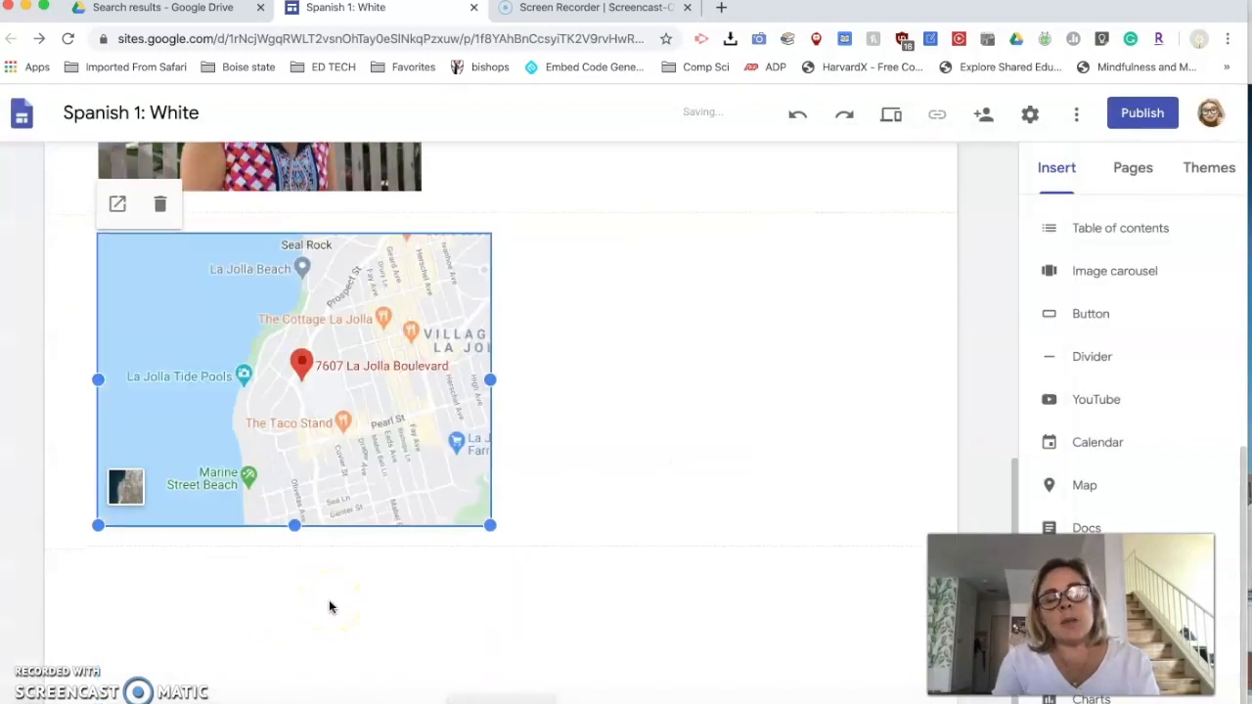
- Enter "Spanish 1 - " followed by the teacher's full name in the text box directly below the header
{"action": "scroll", "coordinate": [586, 422], "scroll_direction": "up", "scroll_amount": 3}
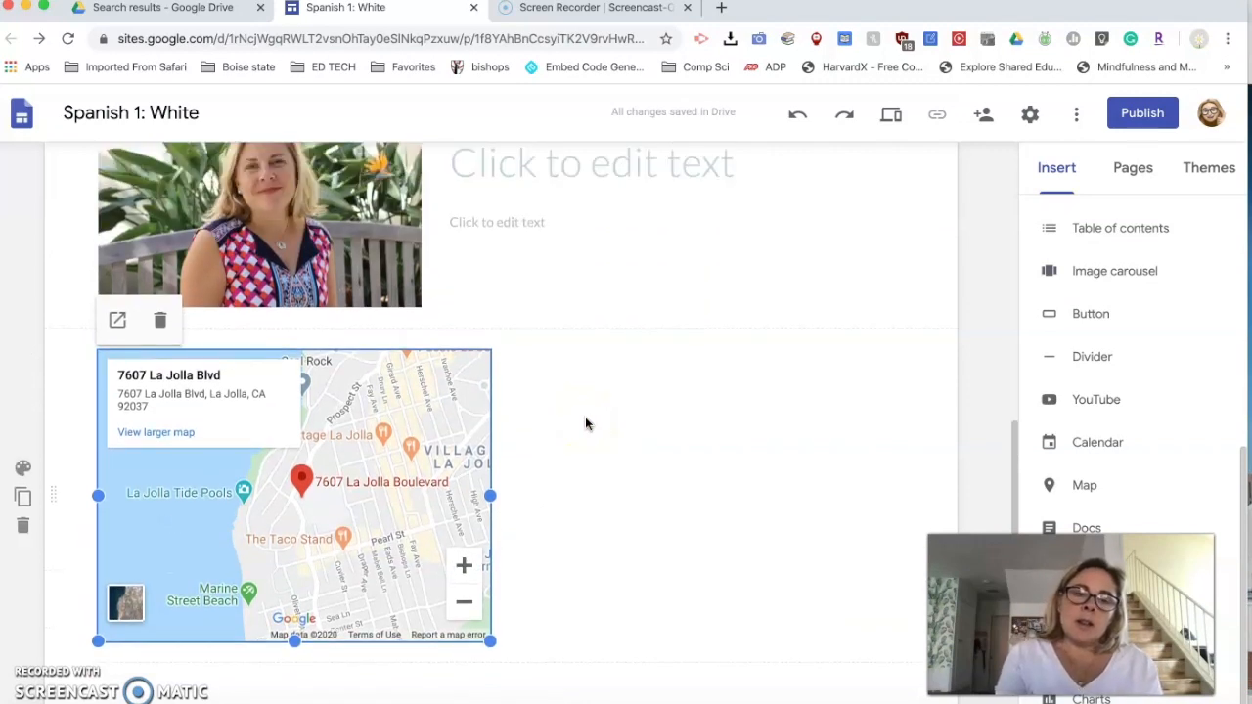
{"action": "scroll", "coordinate": [585, 423], "scroll_direction": "up", "scroll_amount": 5}
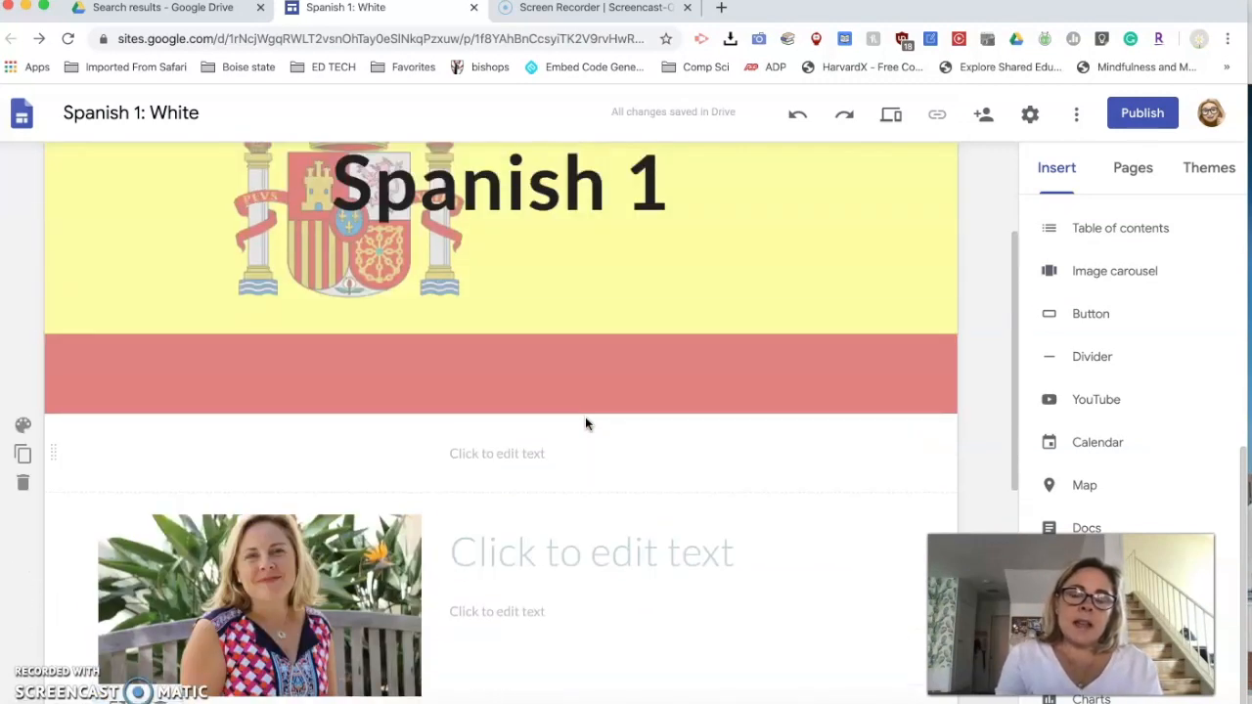
{"action": "scroll", "coordinate": [585, 423], "scroll_direction": "down", "scroll_amount": 1}
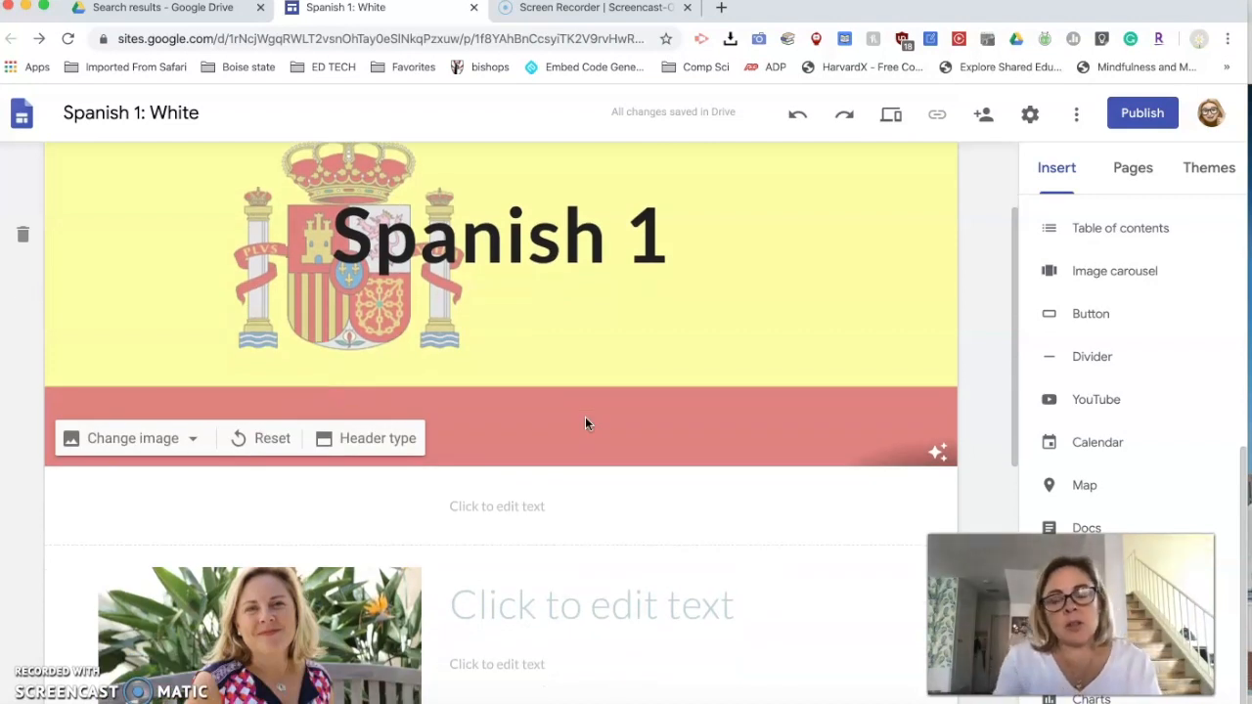
{"action": "scroll", "coordinate": [585, 423], "scroll_direction": "down", "scroll_amount": 1}
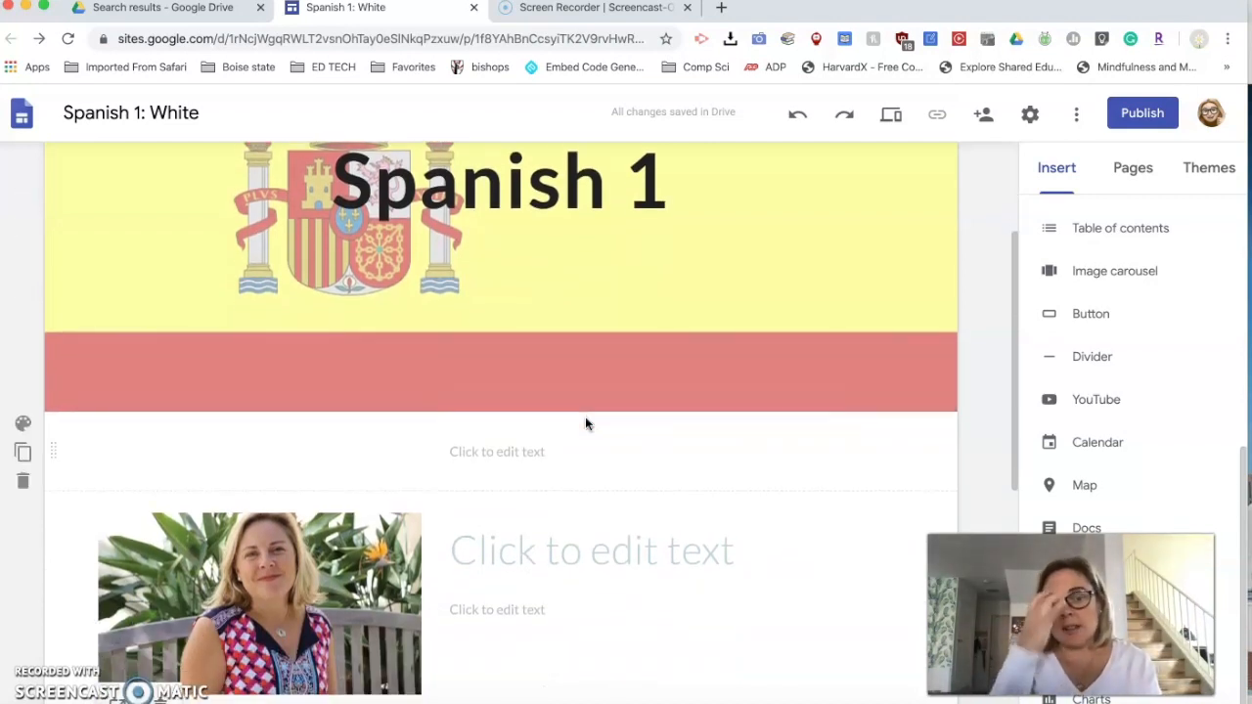
{"action": "scroll", "coordinate": [587, 424], "scroll_direction": "up", "scroll_amount": 1}
{"action": "left_click", "coordinate": [530, 469]}
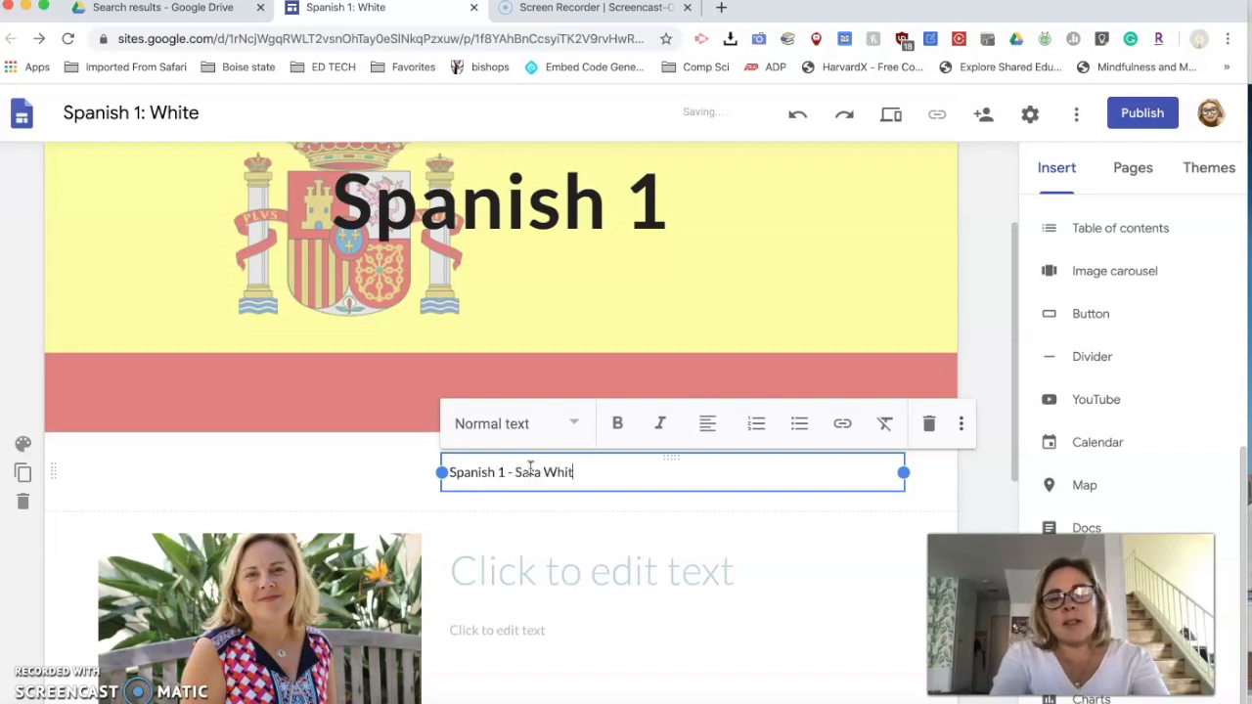
{"action": "left_click", "coordinate": [575, 573]}
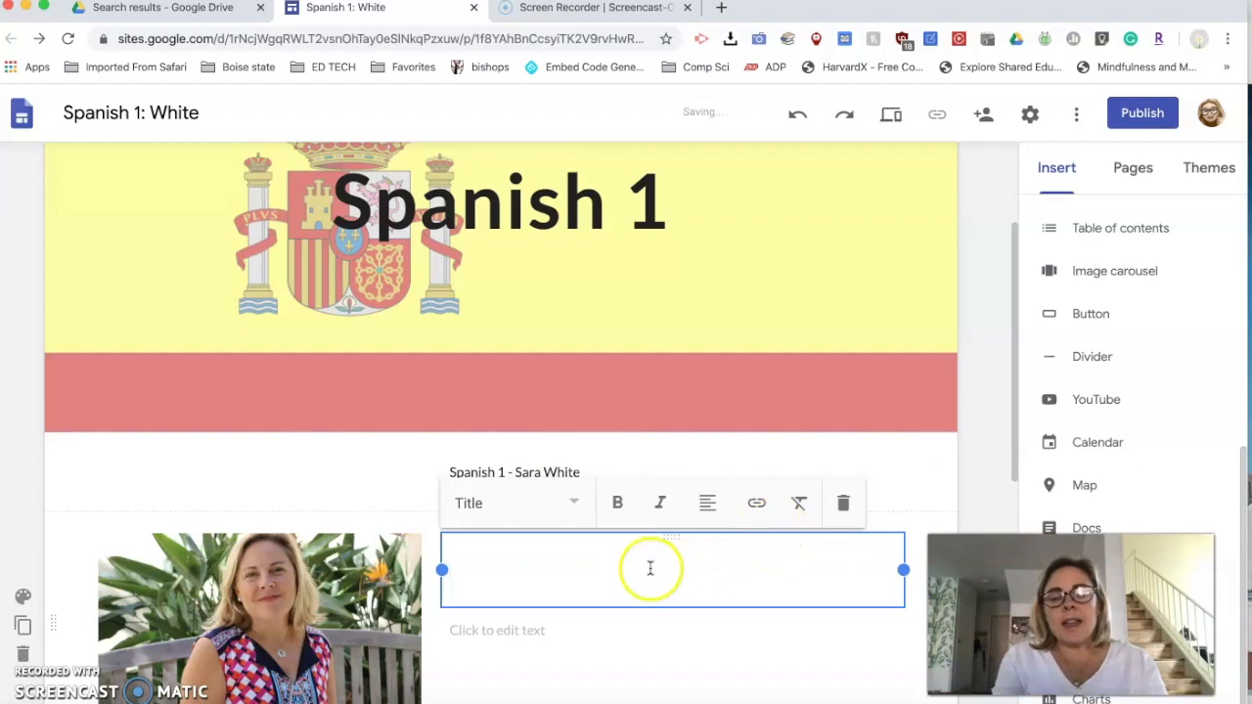
- Link the teacher's name in that line to a mailto: address with the teacher's e-mail
{"action": "left_click", "coordinate": [577, 473]}
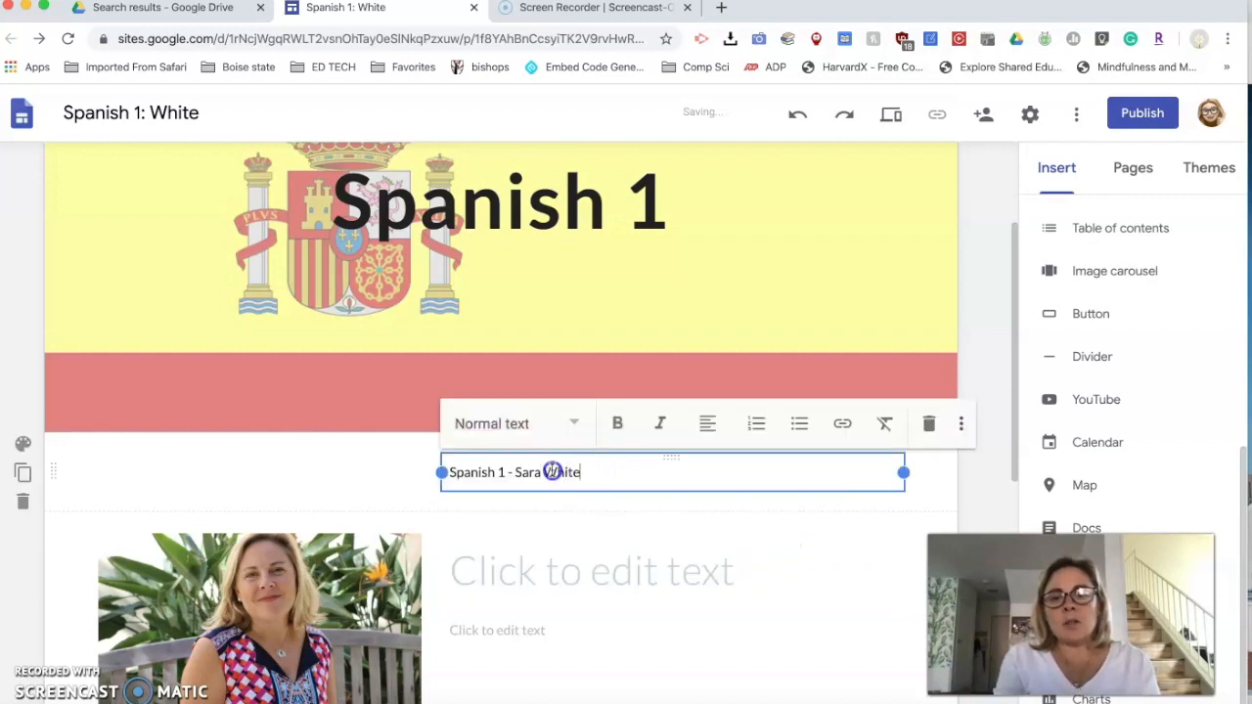
{"action": "left_click", "coordinate": [842, 423]}
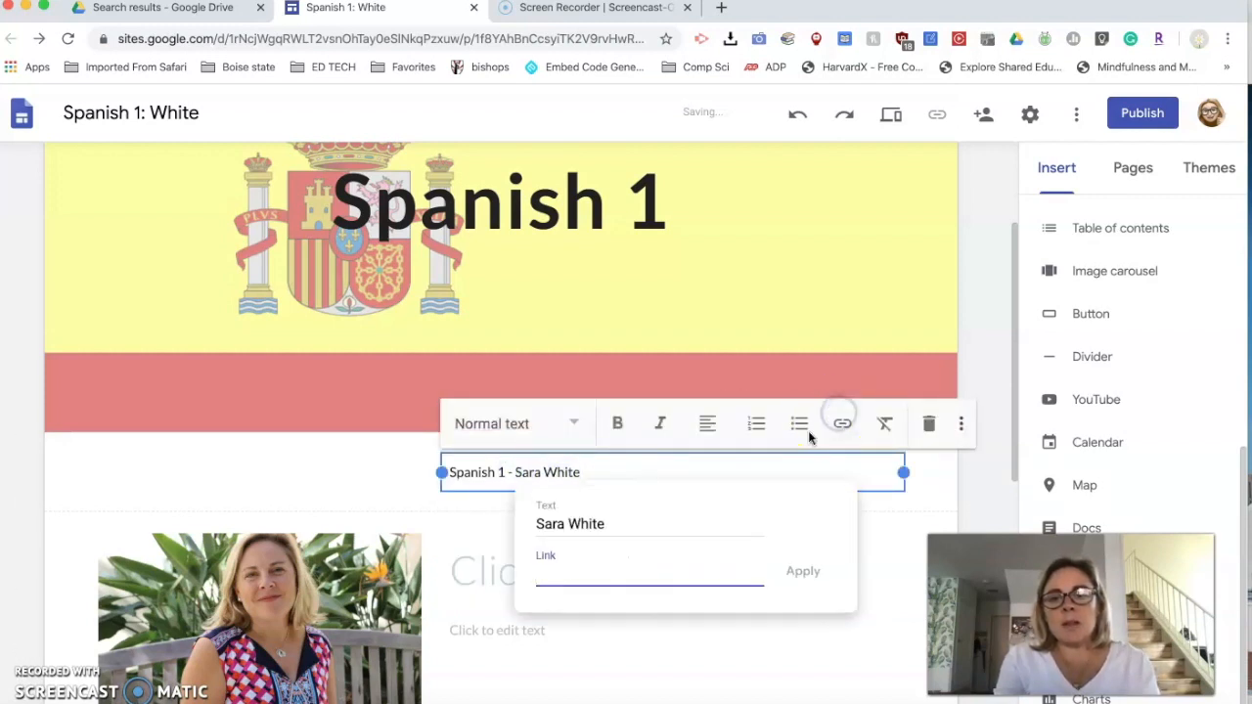
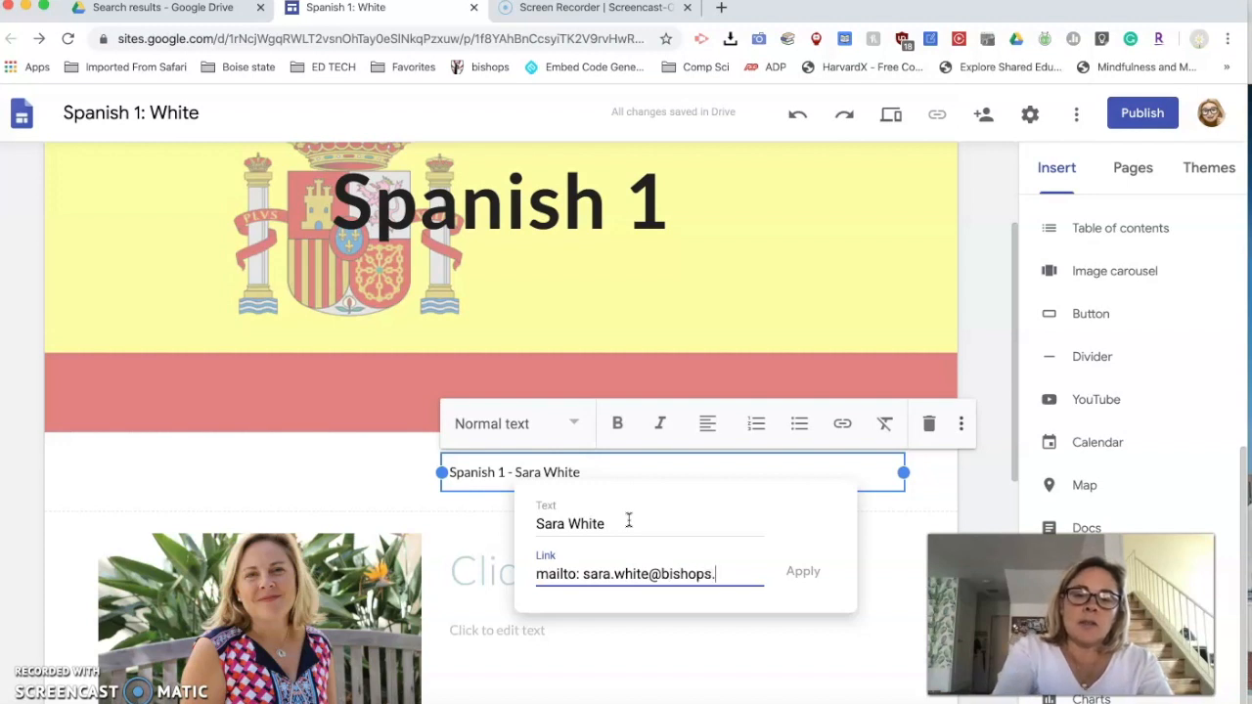
{"action": "key", "text": "Return"}
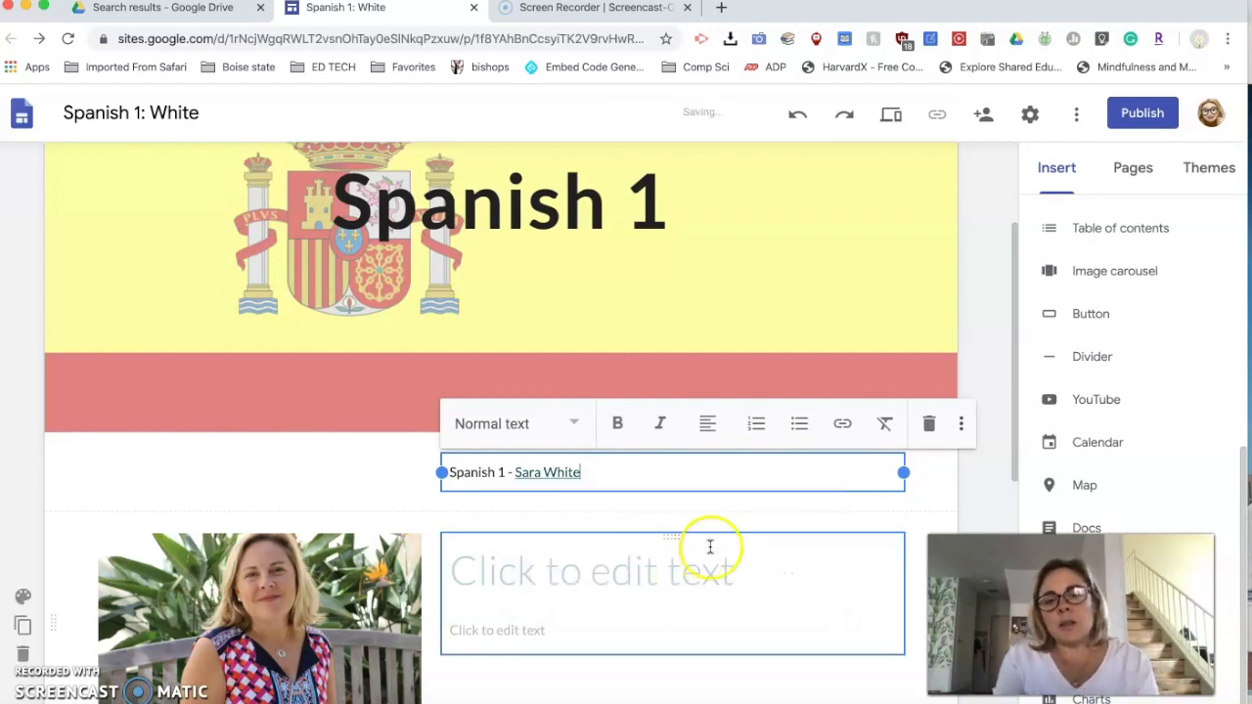
{"action": "left_click", "coordinate": [749, 626]}
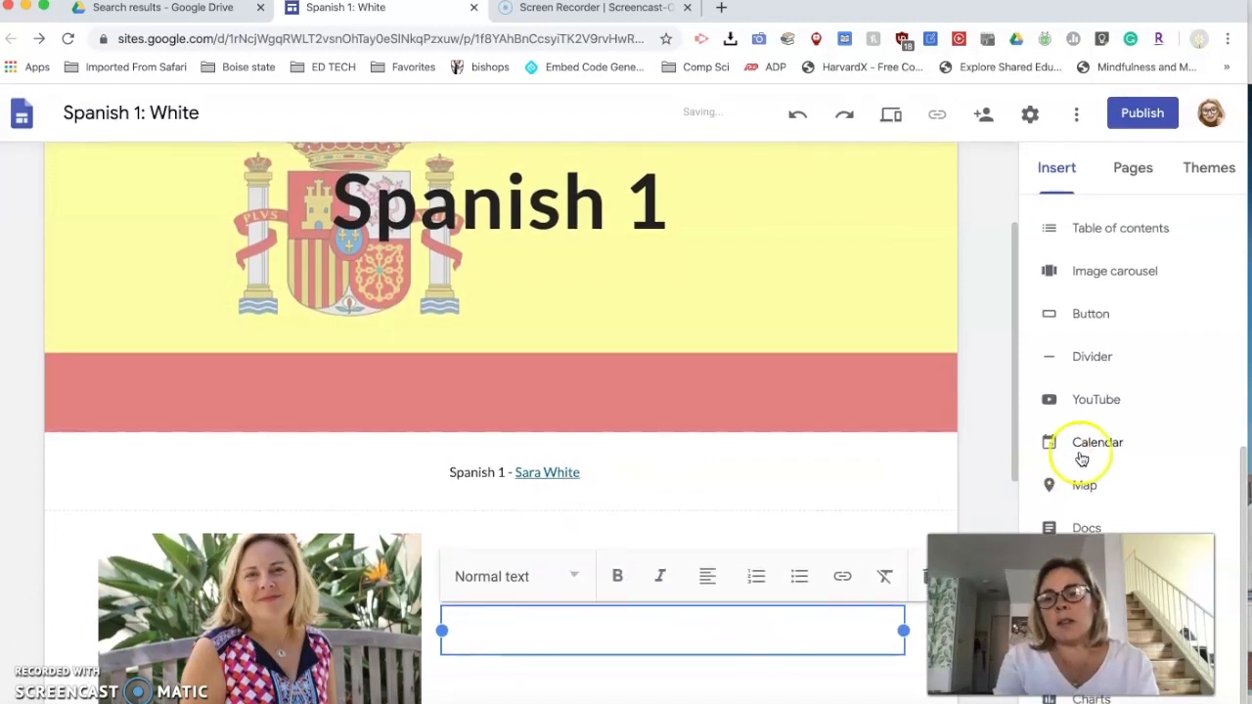
{"action": "left_click", "coordinate": [1081, 315]}
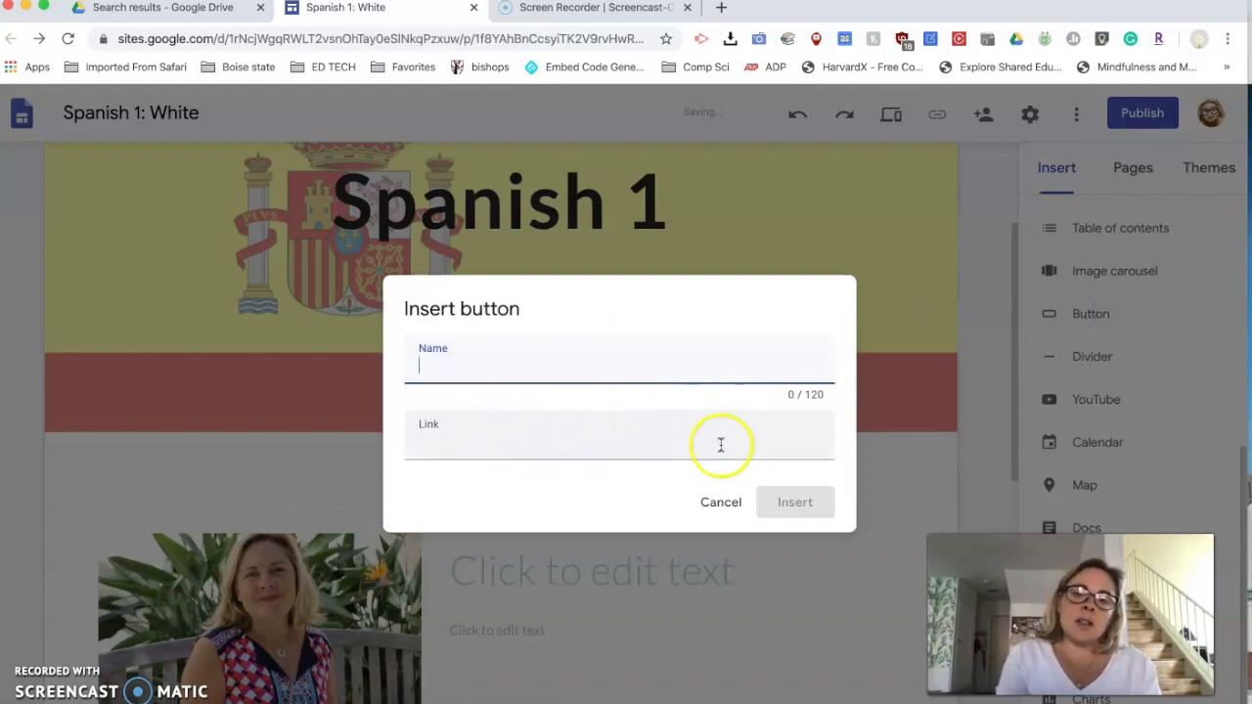
{"action": "left_click", "coordinate": [721, 503]}
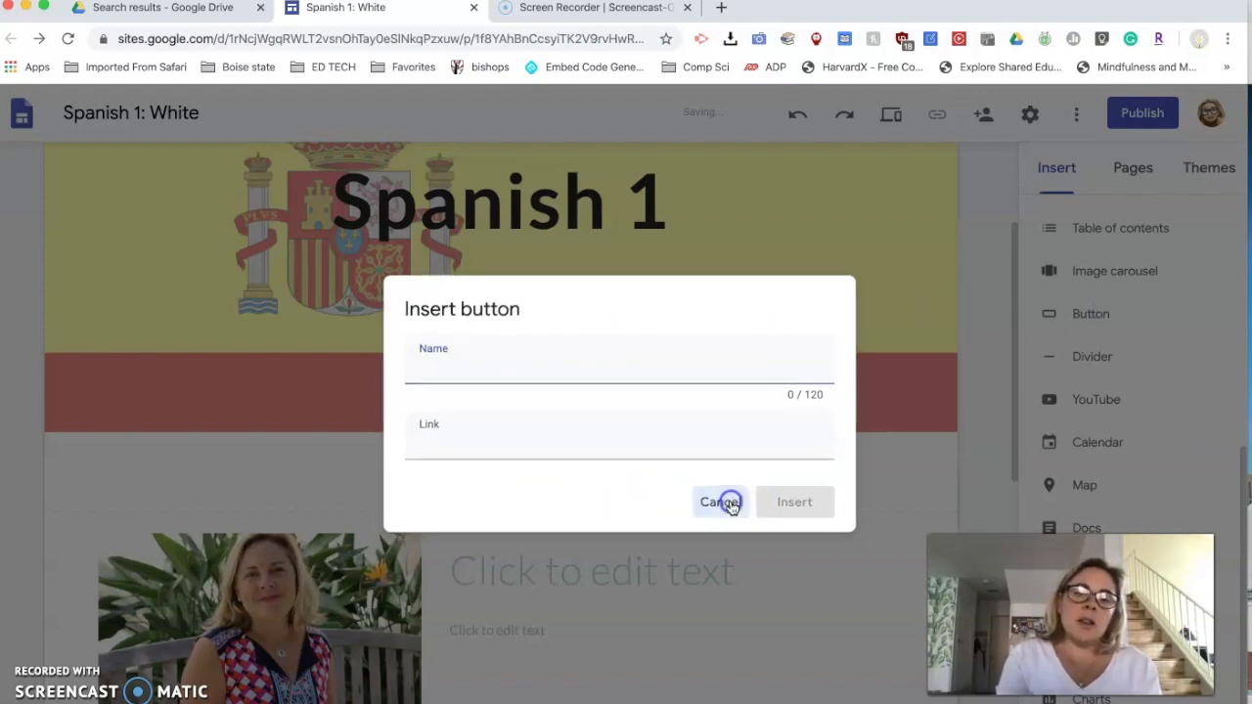
{"action": "scroll", "coordinate": [732, 508], "scroll_direction": "up", "scroll_amount": 1}
{"action": "scroll", "coordinate": [732, 508], "scroll_direction": "down", "scroll_amount": 4}
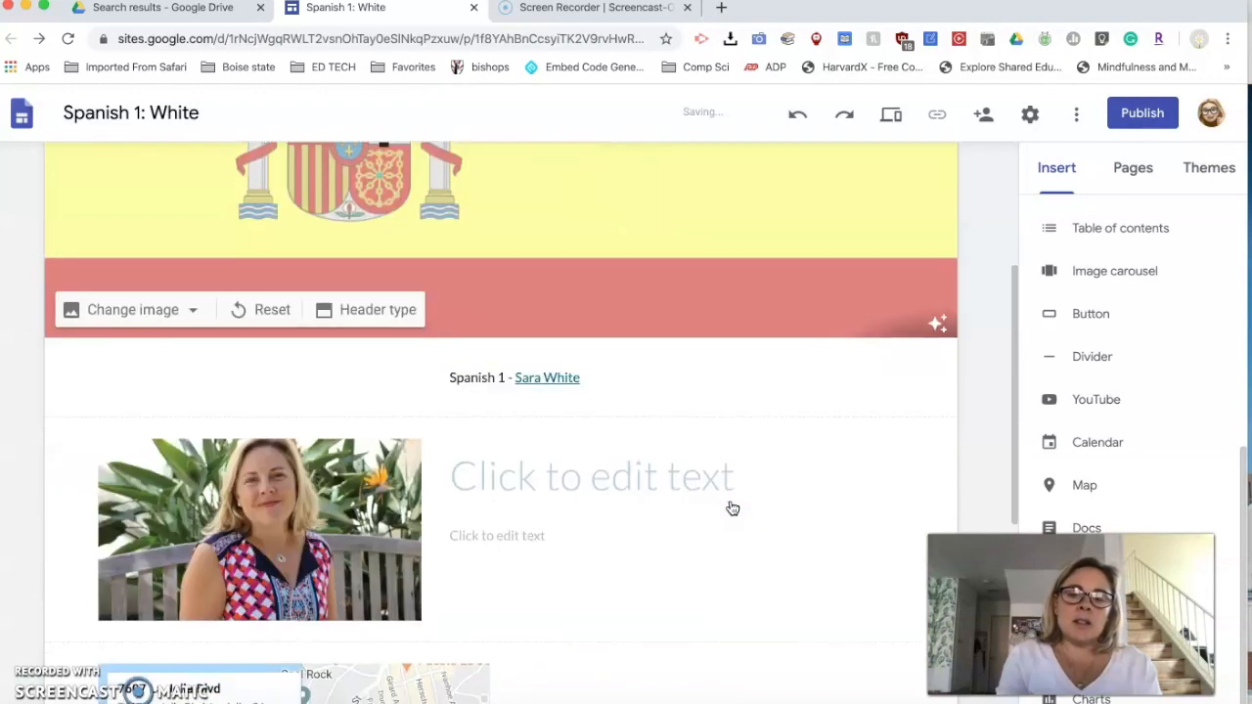
{"action": "scroll", "coordinate": [732, 508], "scroll_direction": "up", "scroll_amount": 2}
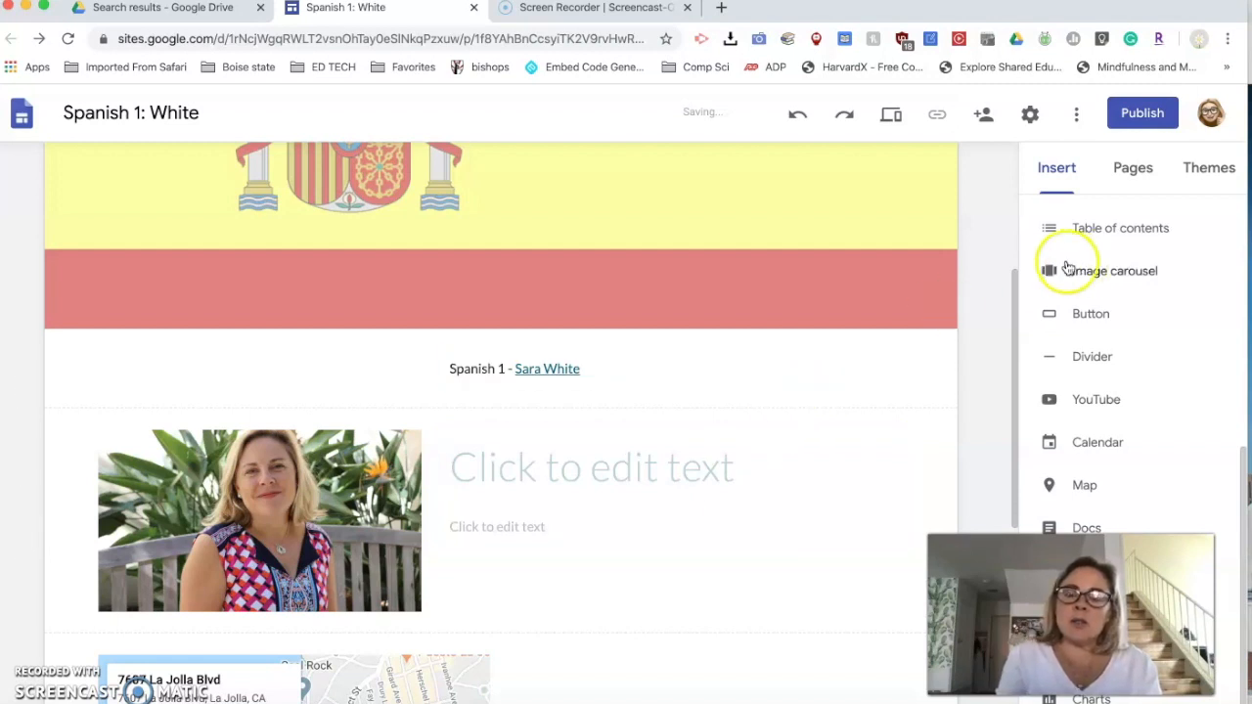
{"action": "scroll", "coordinate": [852, 231], "scroll_direction": "up", "scroll_amount": 2}
{"action": "left_click", "coordinate": [852, 232]}
{"action": "scroll", "coordinate": [852, 234], "scroll_direction": "up", "scroll_amount": 1}
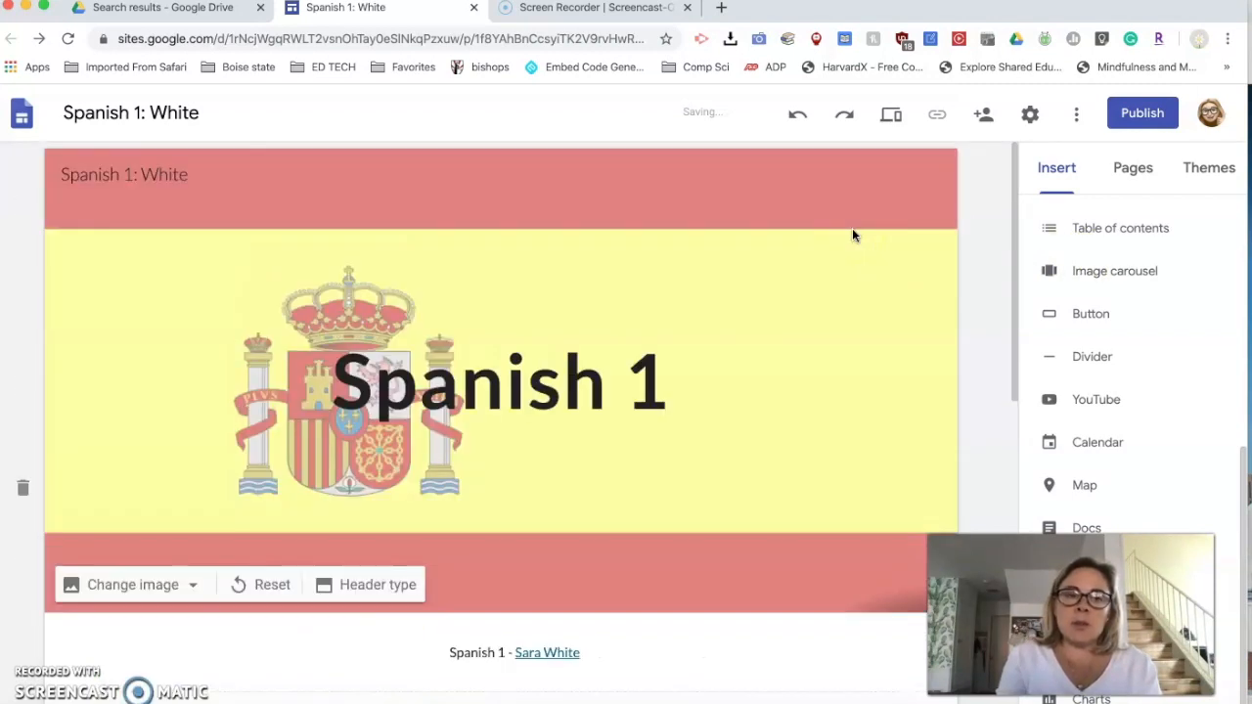
- Add a subpage named "Syllabus" under the Home page and check the site's navigation menu
{"action": "left_click", "coordinate": [1135, 168]}
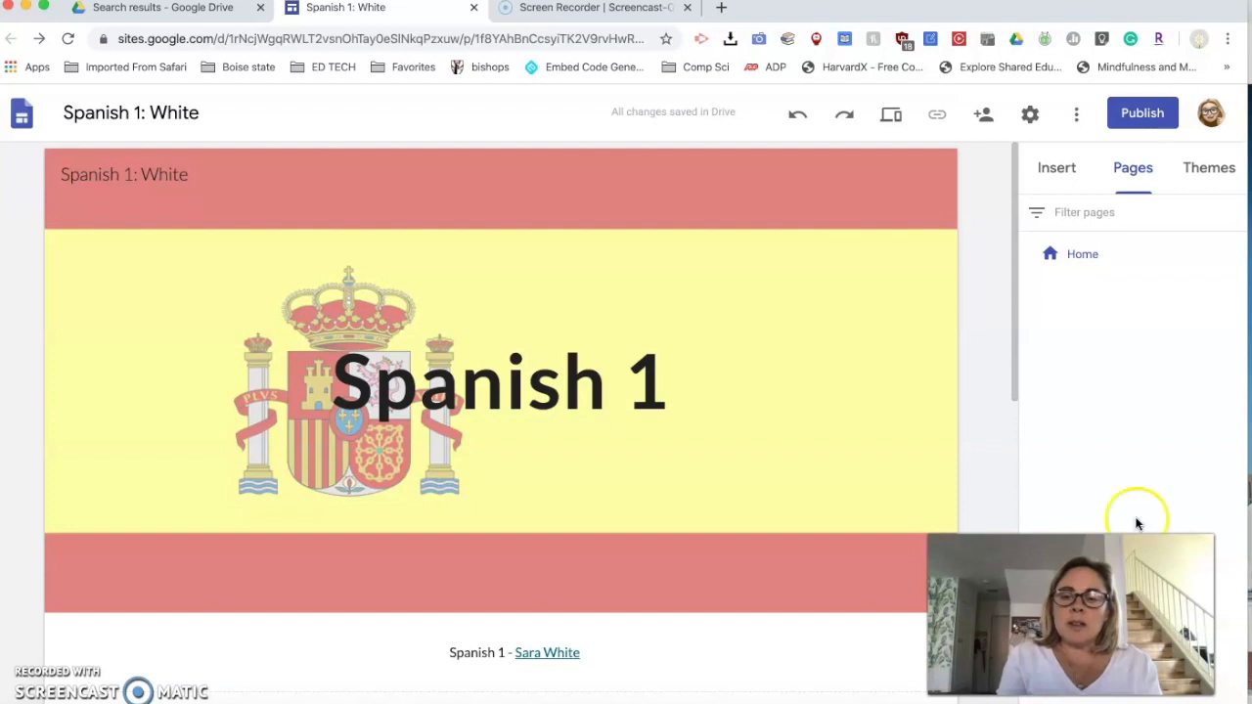
{"action": "left_click", "coordinate": [1076, 257]}
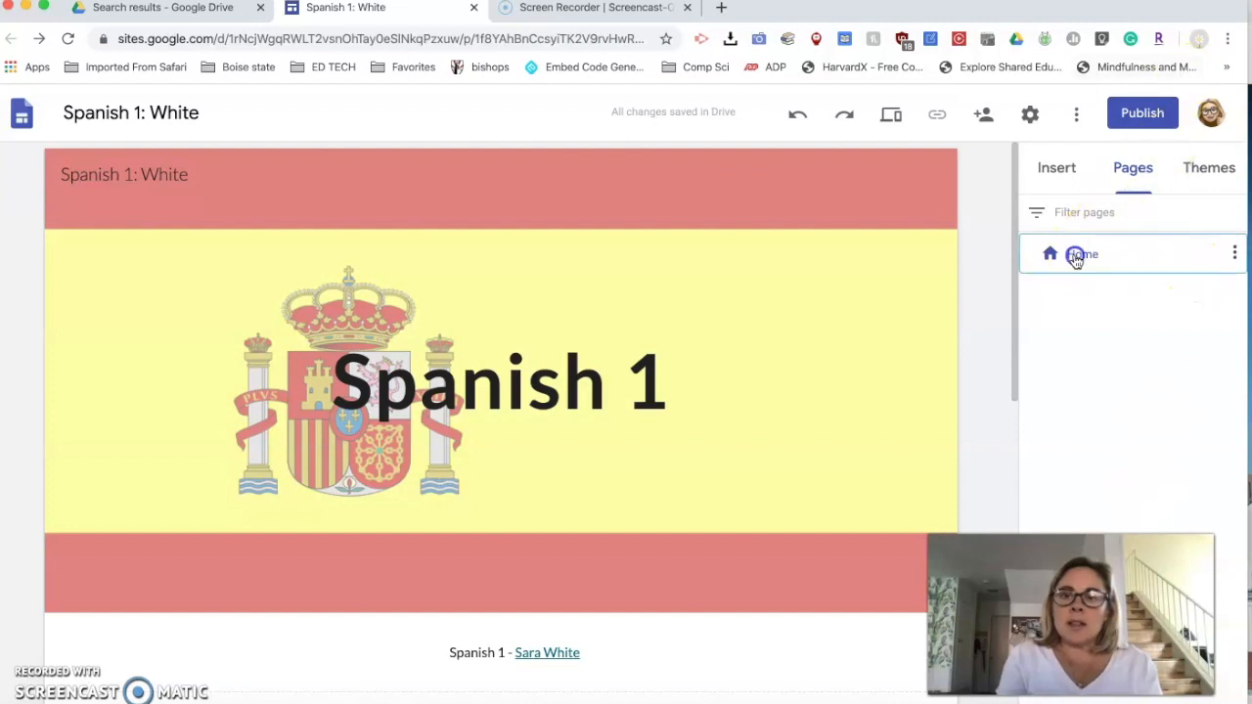
{"action": "left_click", "coordinate": [1233, 256]}
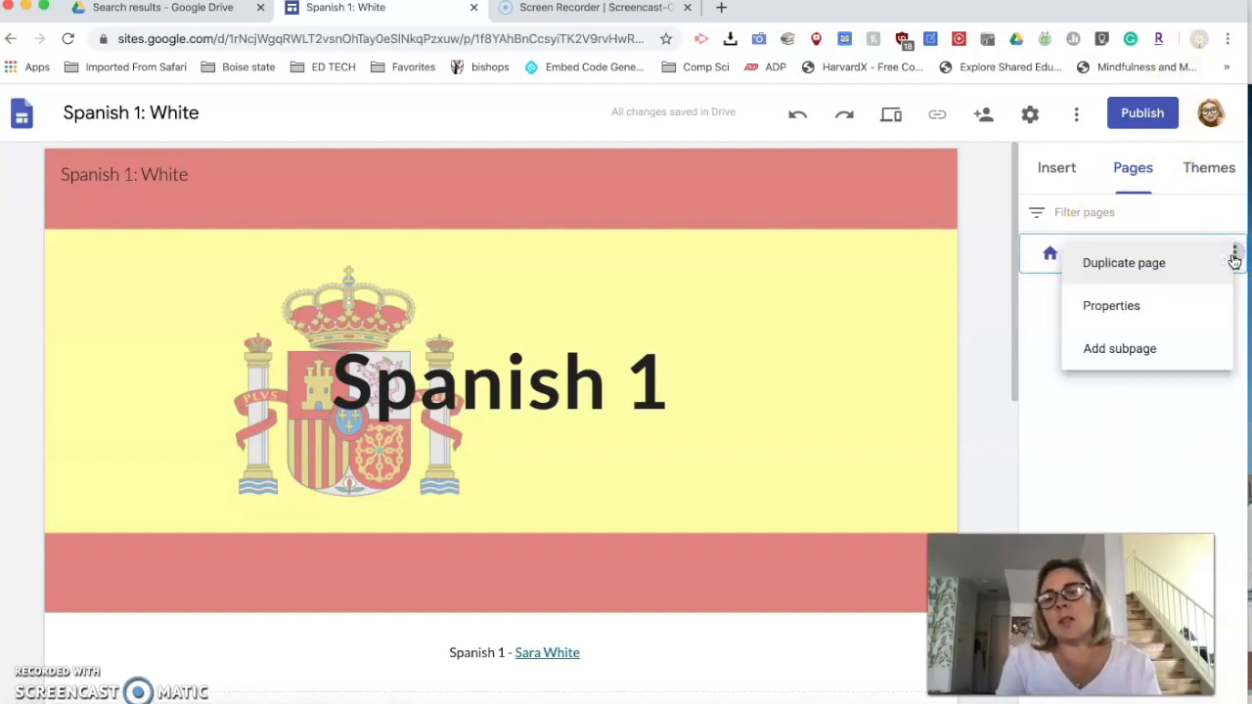
{"action": "left_click", "coordinate": [1156, 342]}
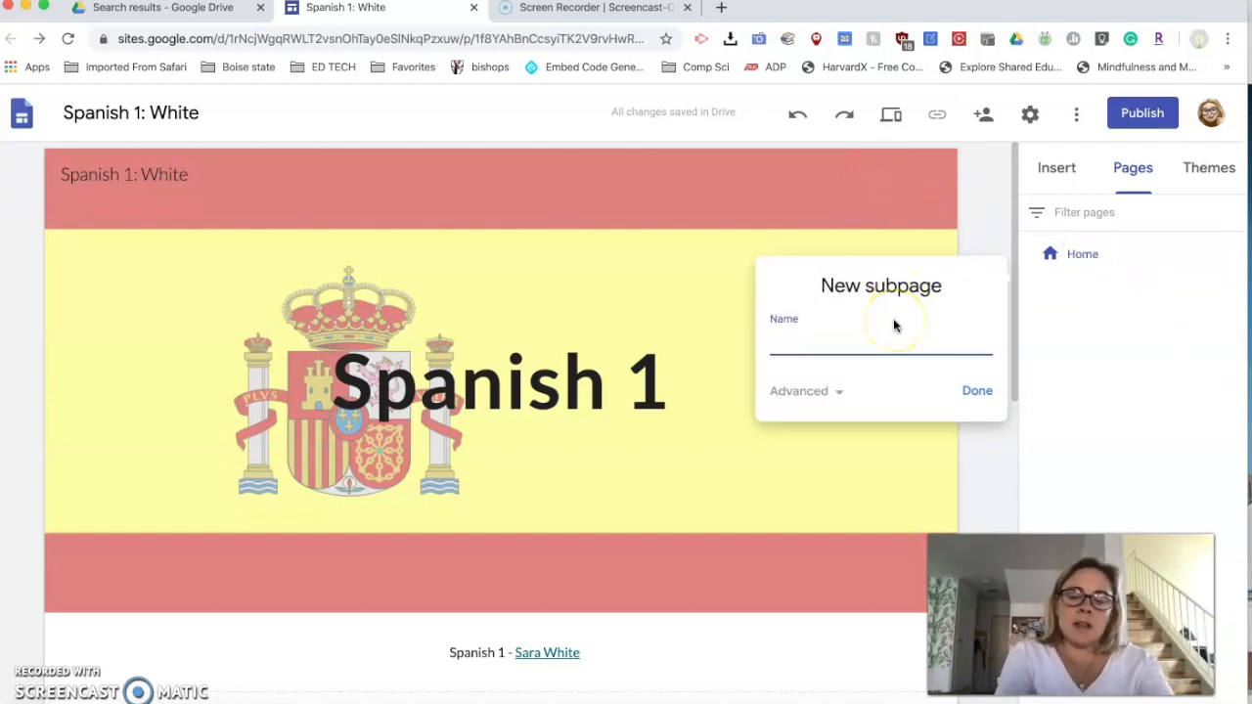
{"action": "type", "text": "Syllabus"}
{"action": "left_click", "coordinate": [936, 342]}
{"action": "left_click", "coordinate": [981, 388]}
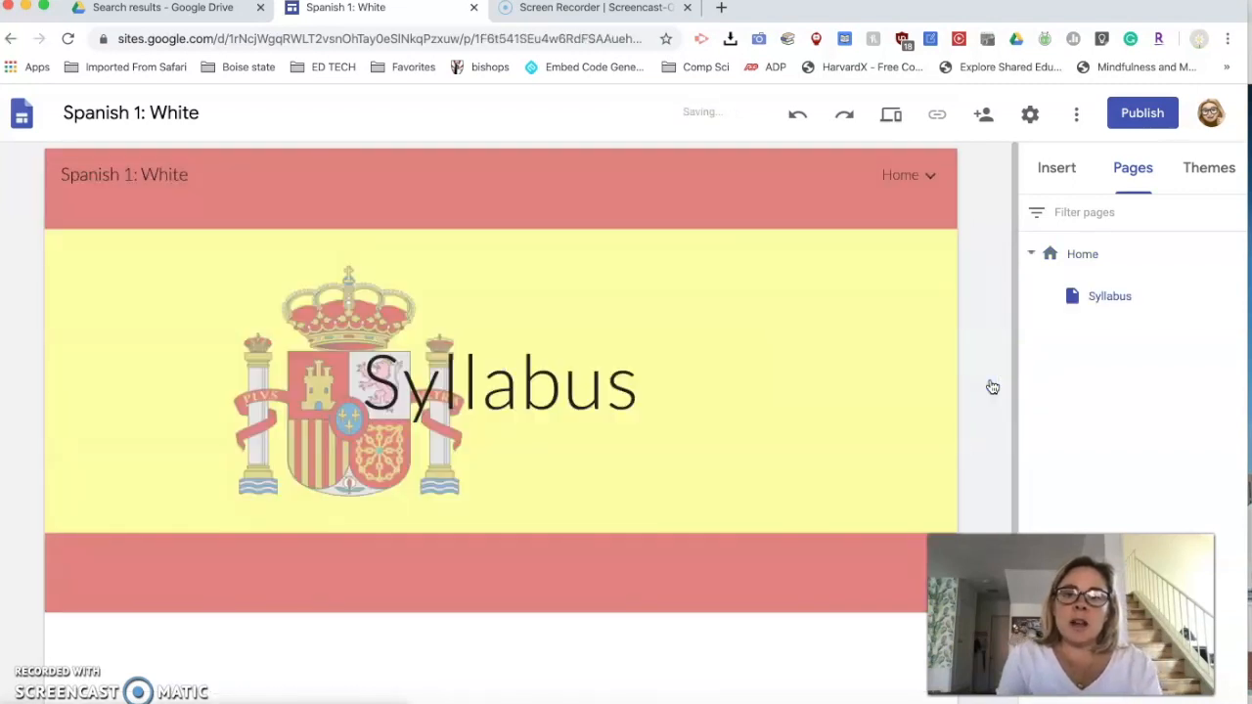
{"action": "left_click", "coordinate": [915, 174]}
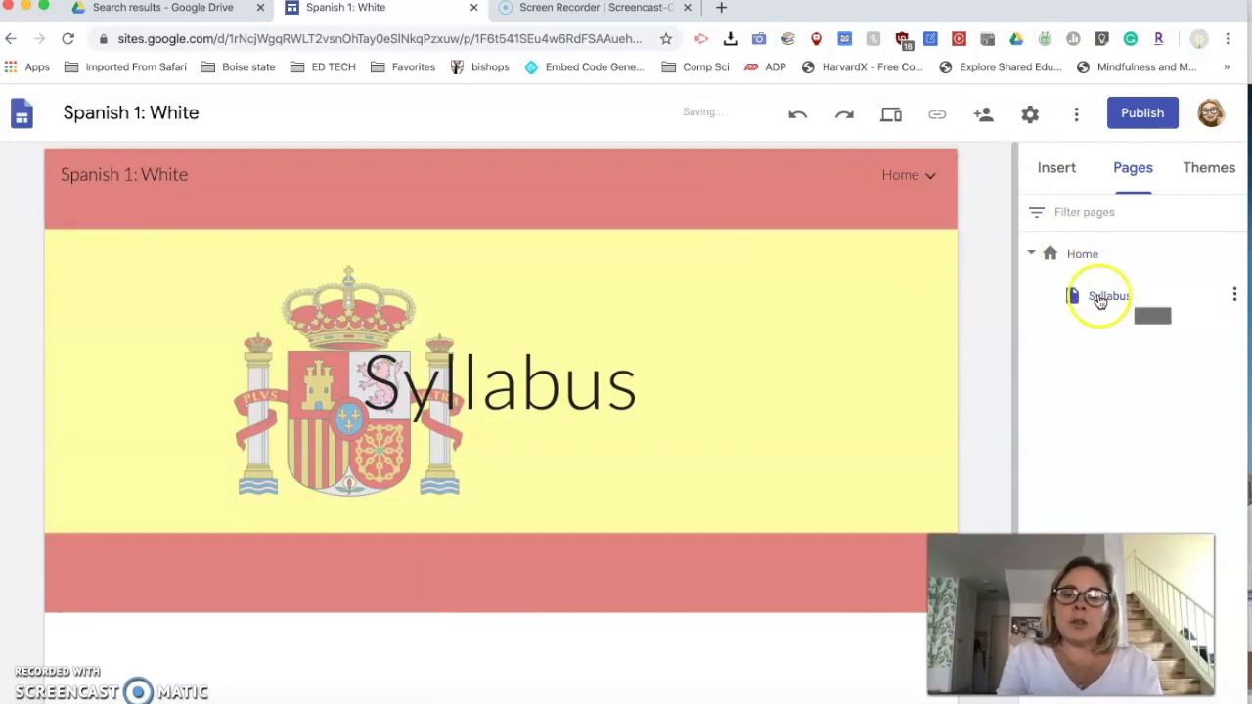
- Add a second subpage named "Projects" under the Home page
{"action": "left_click", "coordinate": [1232, 297]}
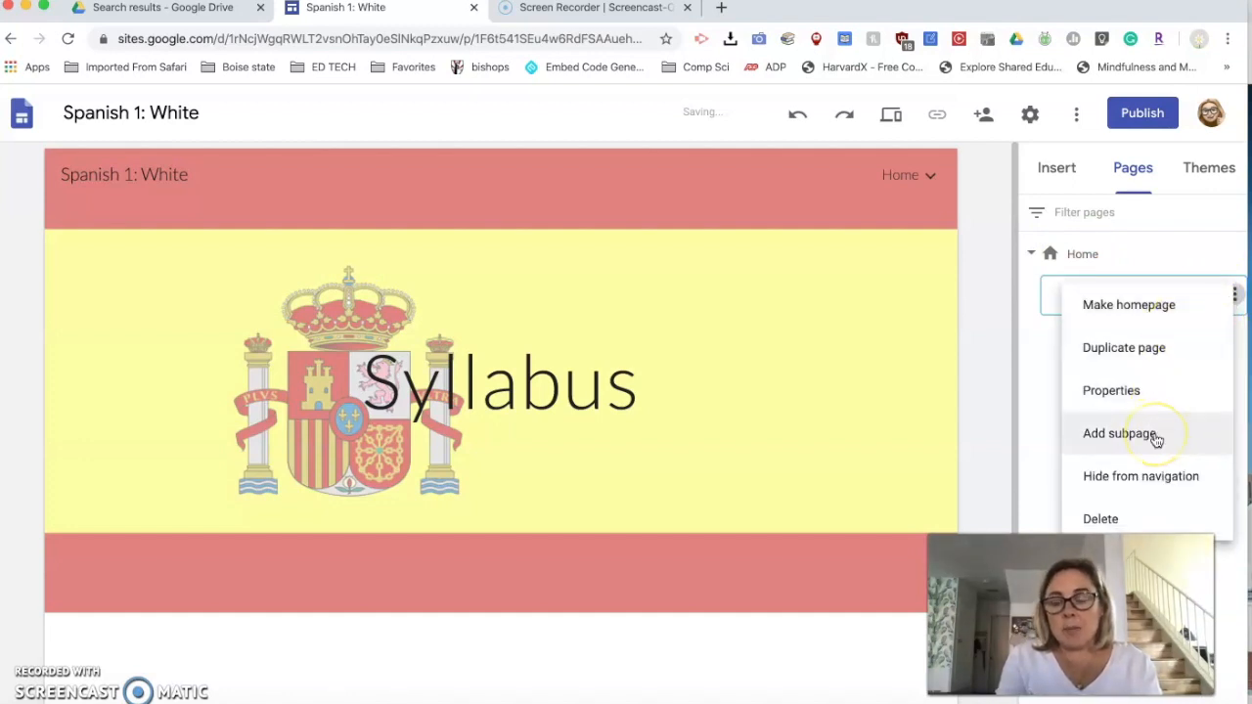
{"action": "left_click", "coordinate": [1163, 245]}
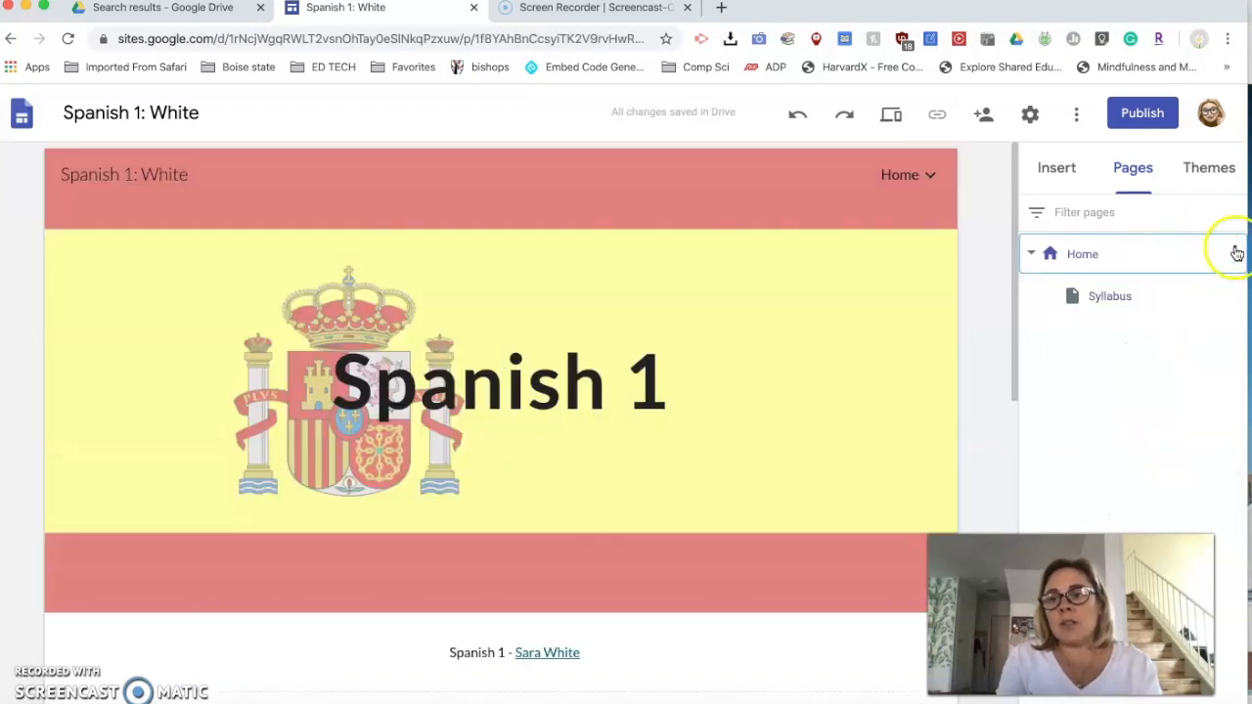
{"action": "left_click", "coordinate": [1234, 253]}
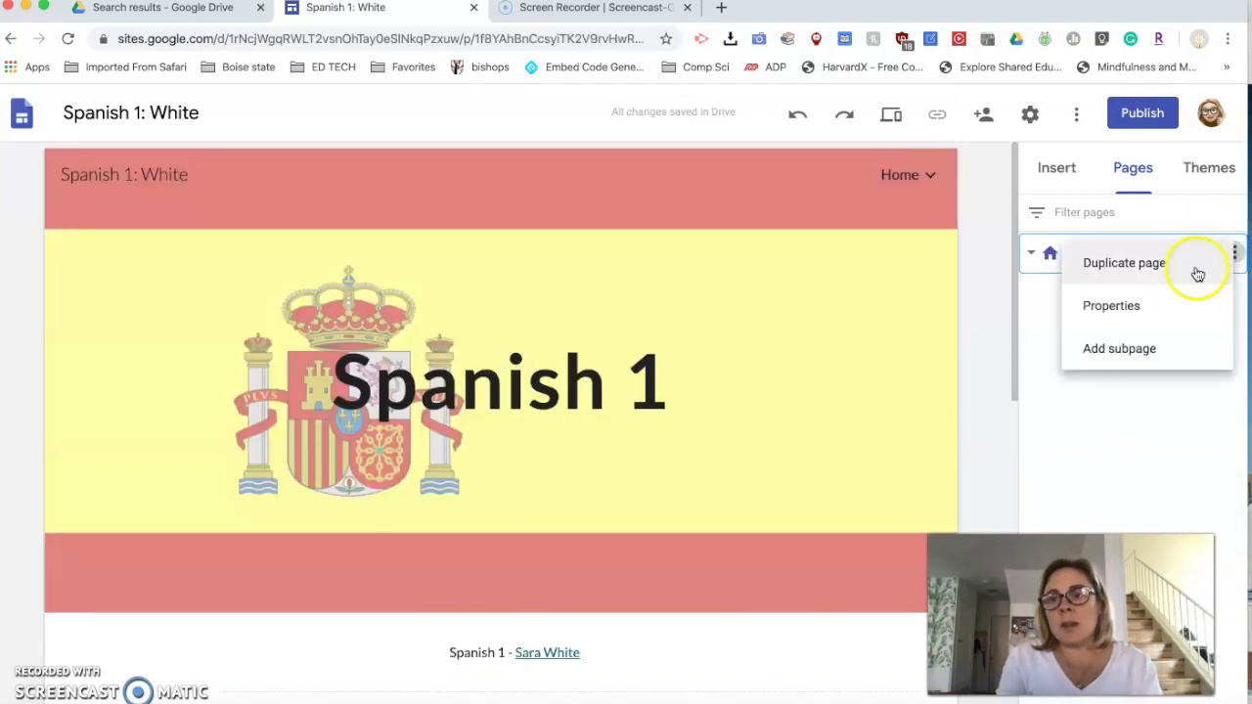
{"action": "left_click", "coordinate": [1176, 340]}
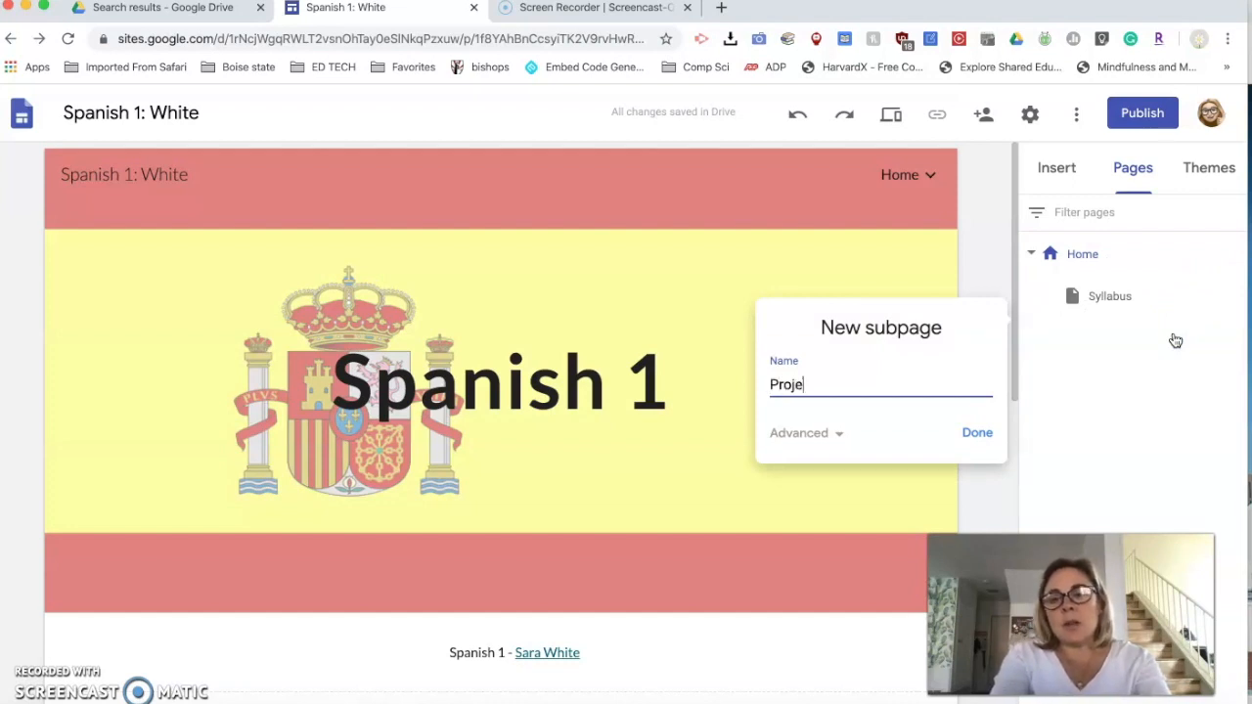
{"action": "left_click", "coordinate": [977, 432]}
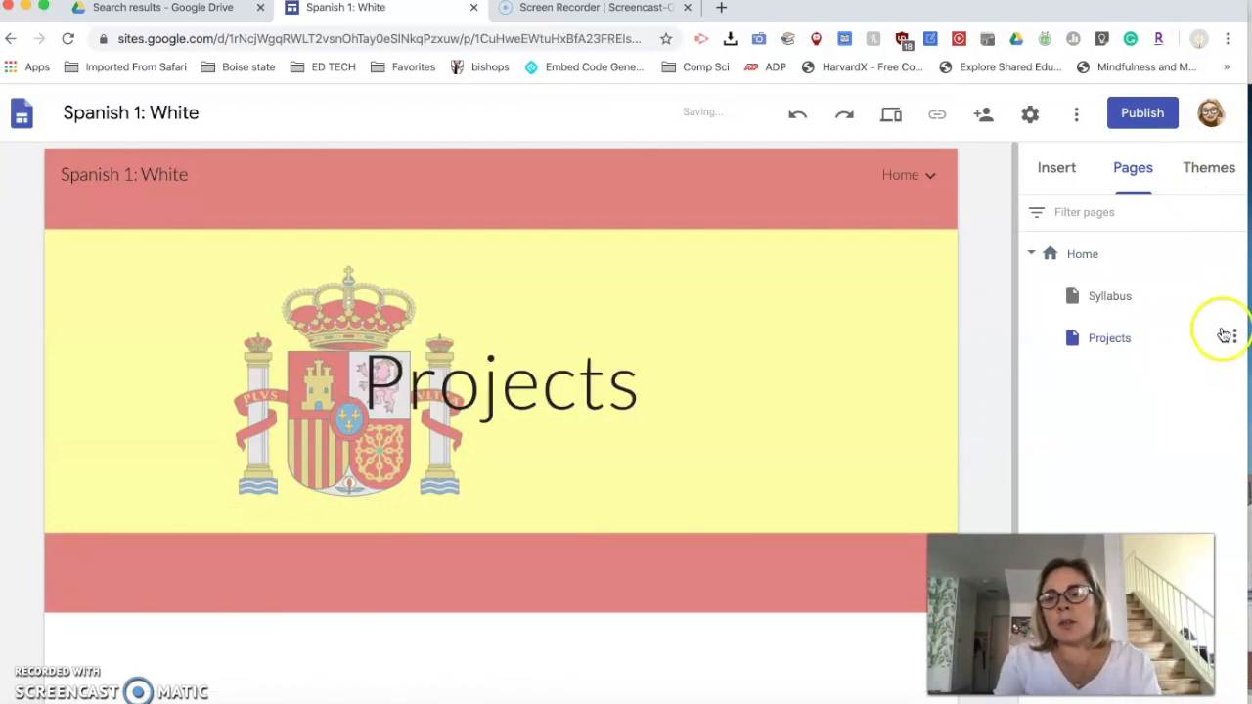
- Add a subpage named "mod 1" under Projects and check the Home navigation menu
{"action": "left_click", "coordinate": [1233, 338]}
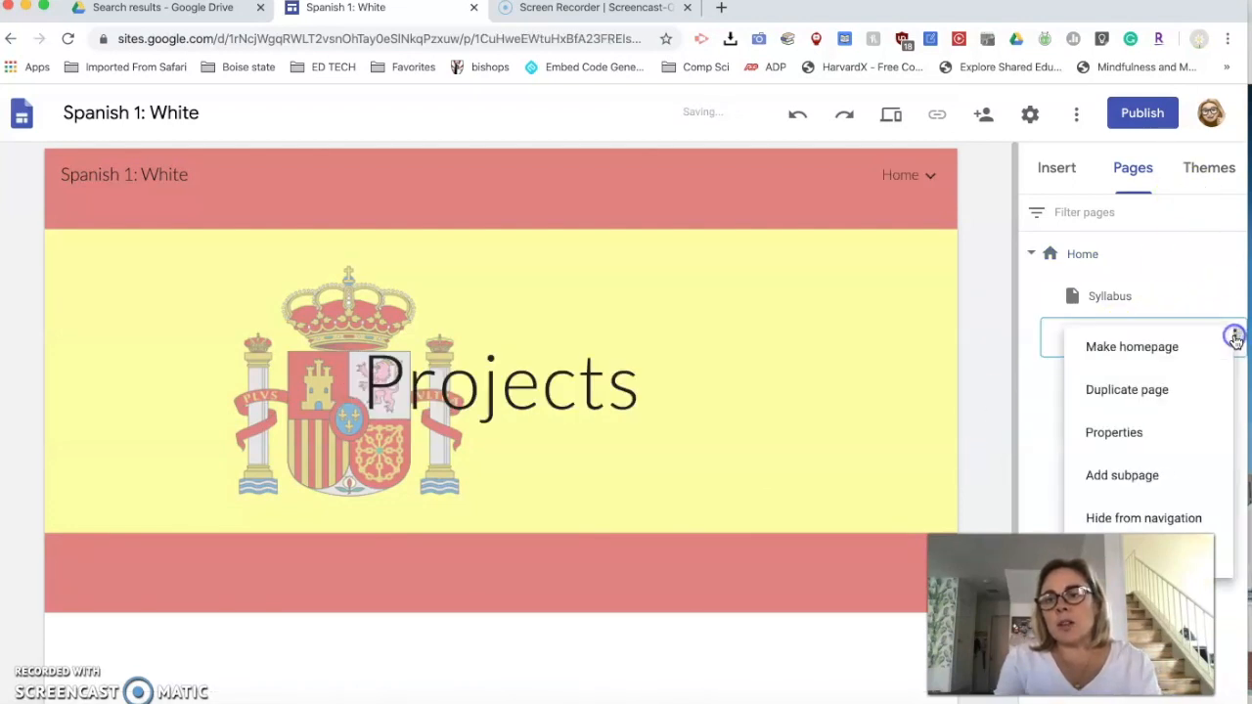
{"action": "left_click", "coordinate": [1155, 473]}
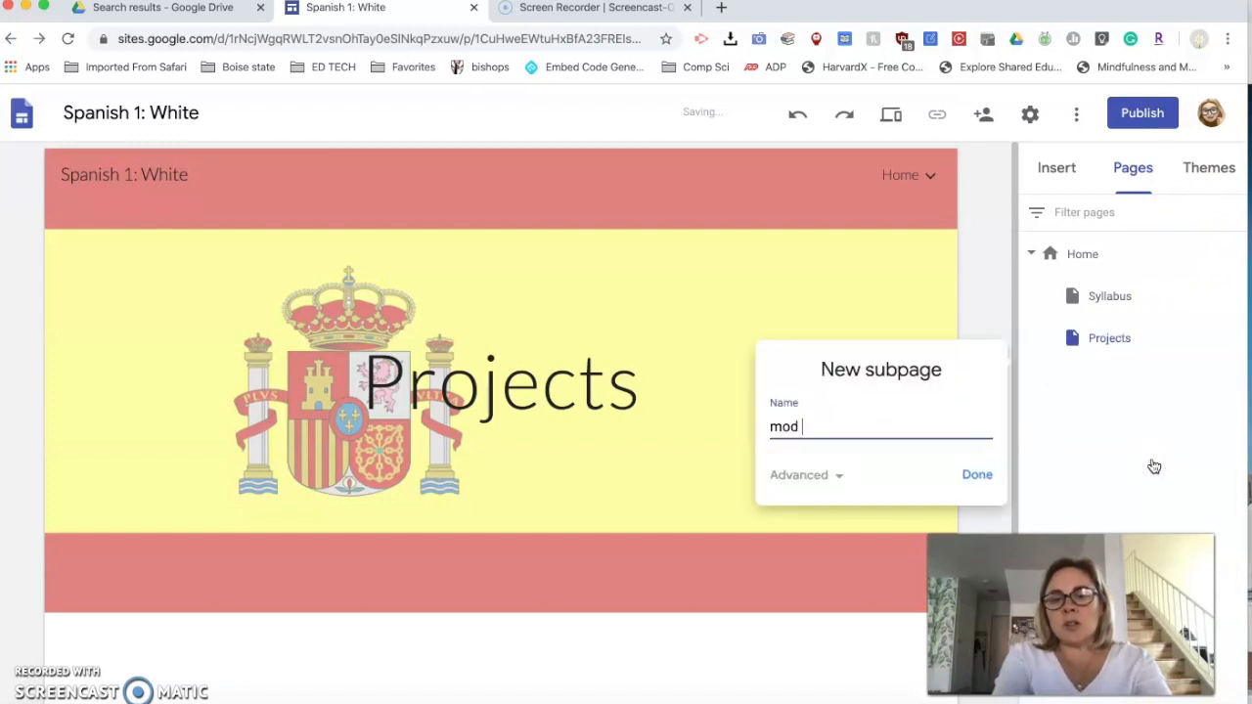
{"action": "left_click", "coordinate": [971, 474]}
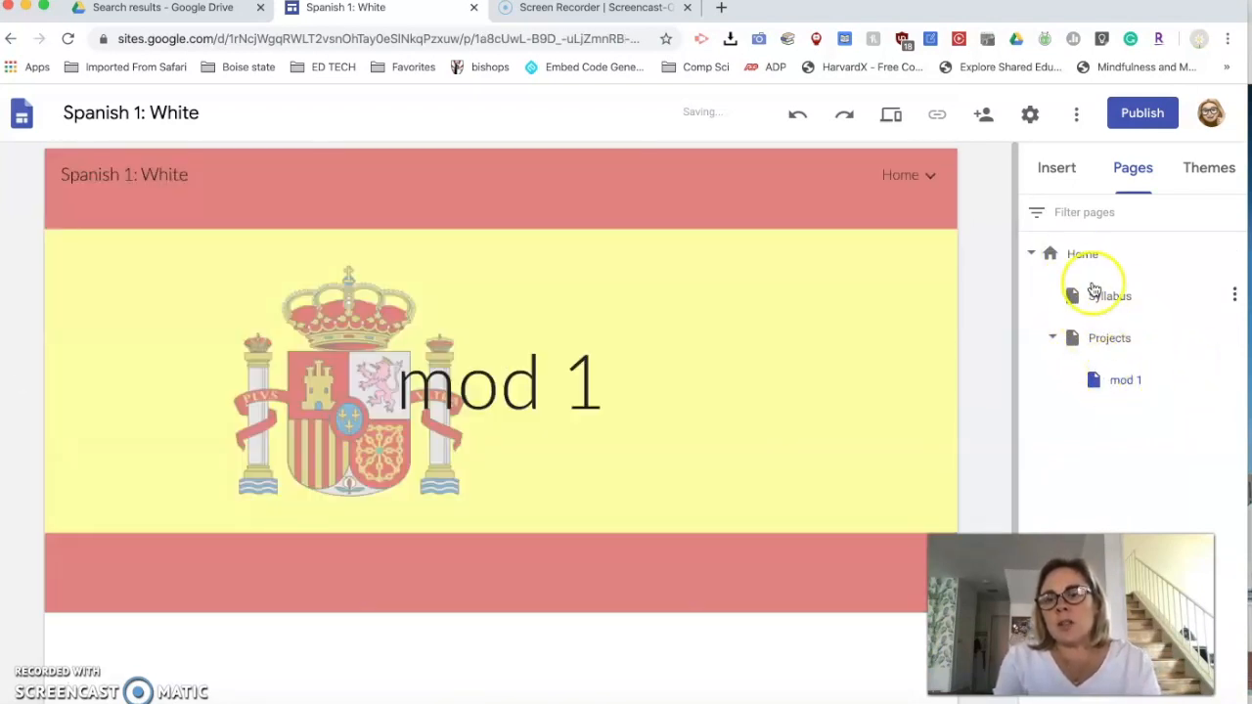
{"action": "left_click", "coordinate": [923, 175]}
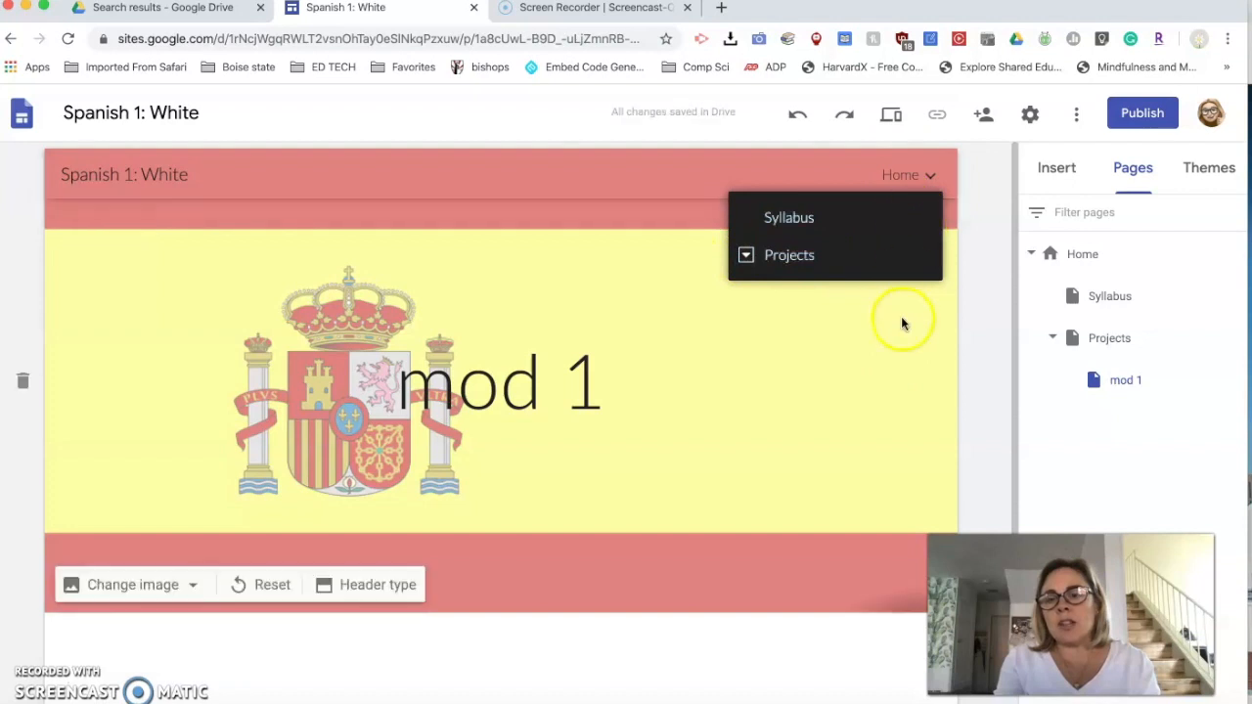
- Move Projects directly below Home in the page tree and nest Syllabus under it, above mod 1
{"action": "mouse_move", "coordinate": [1112, 367]}
{"action": "left_mouse_down"}
{"action": "mouse_move", "coordinate": [1107, 299]}
{"action": "mouse_move", "coordinate": [1121, 394]}
{"action": "mouse_move", "coordinate": [1123, 381]}
{"action": "left_mouse_up"}
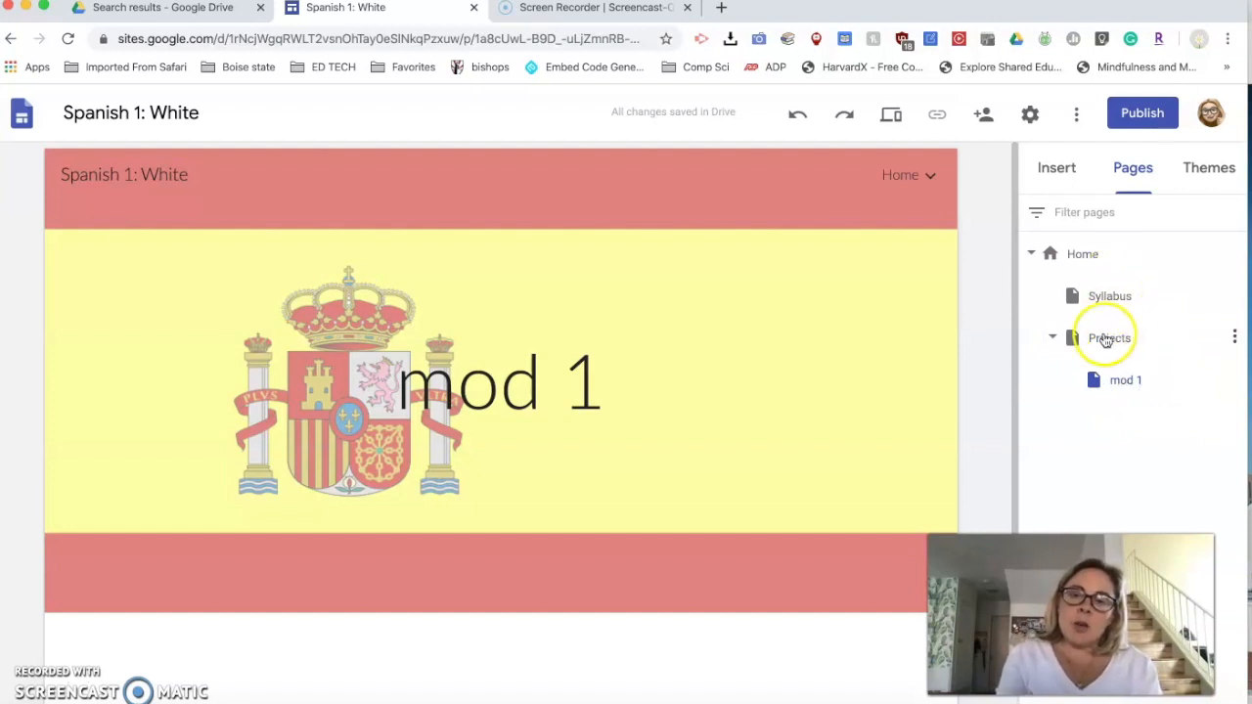
{"action": "left_click_drag", "start_coordinate": [1100, 340], "coordinate": [1050, 272]}
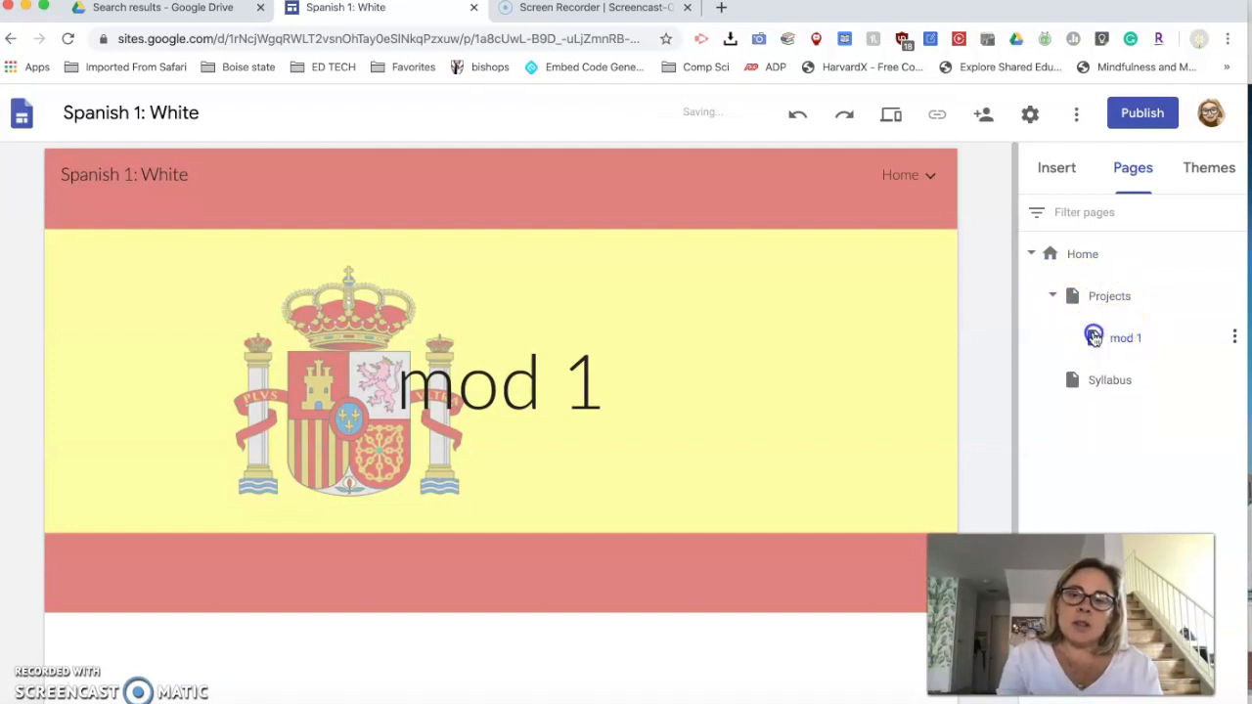
{"action": "left_click_drag", "start_coordinate": [1119, 364], "coordinate": [1110, 409]}
{"action": "left_click_drag", "start_coordinate": [1109, 343], "coordinate": [1132, 322]}
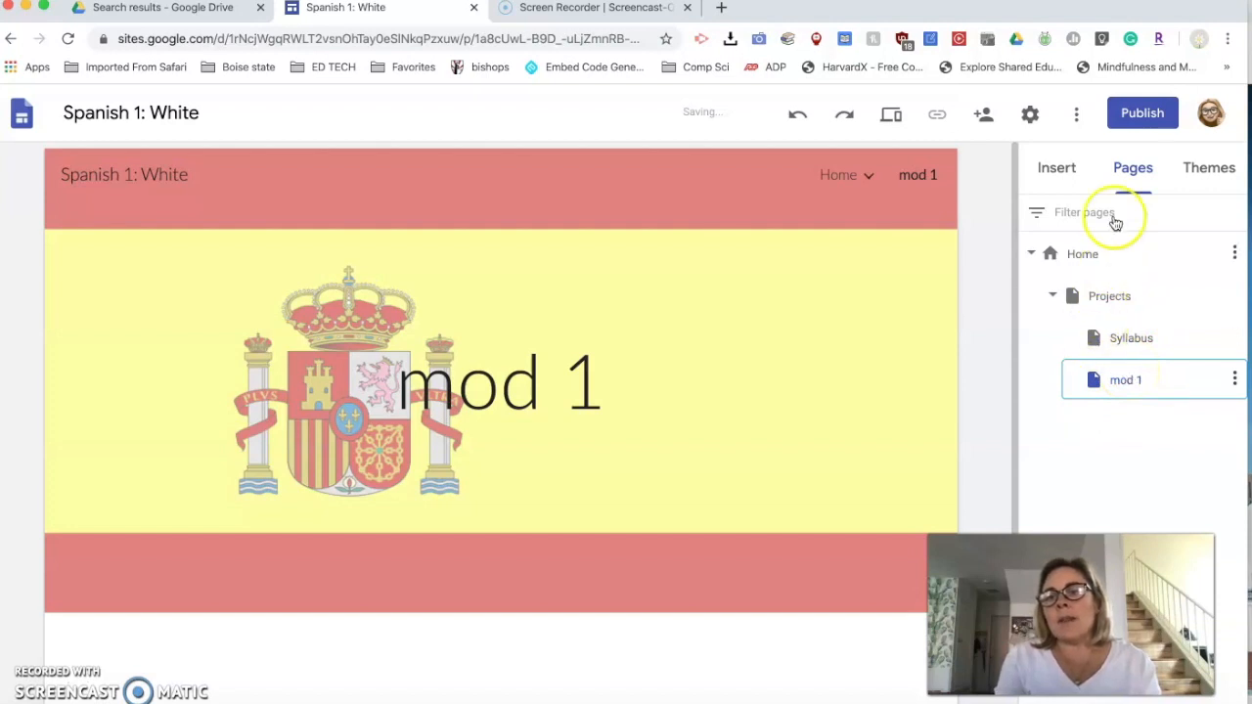
- Open the Projects page for editing and search the web for "projects" images to replace its header image
{"action": "left_click", "coordinate": [1104, 301]}
{"action": "left_click", "coordinate": [1054, 169]}
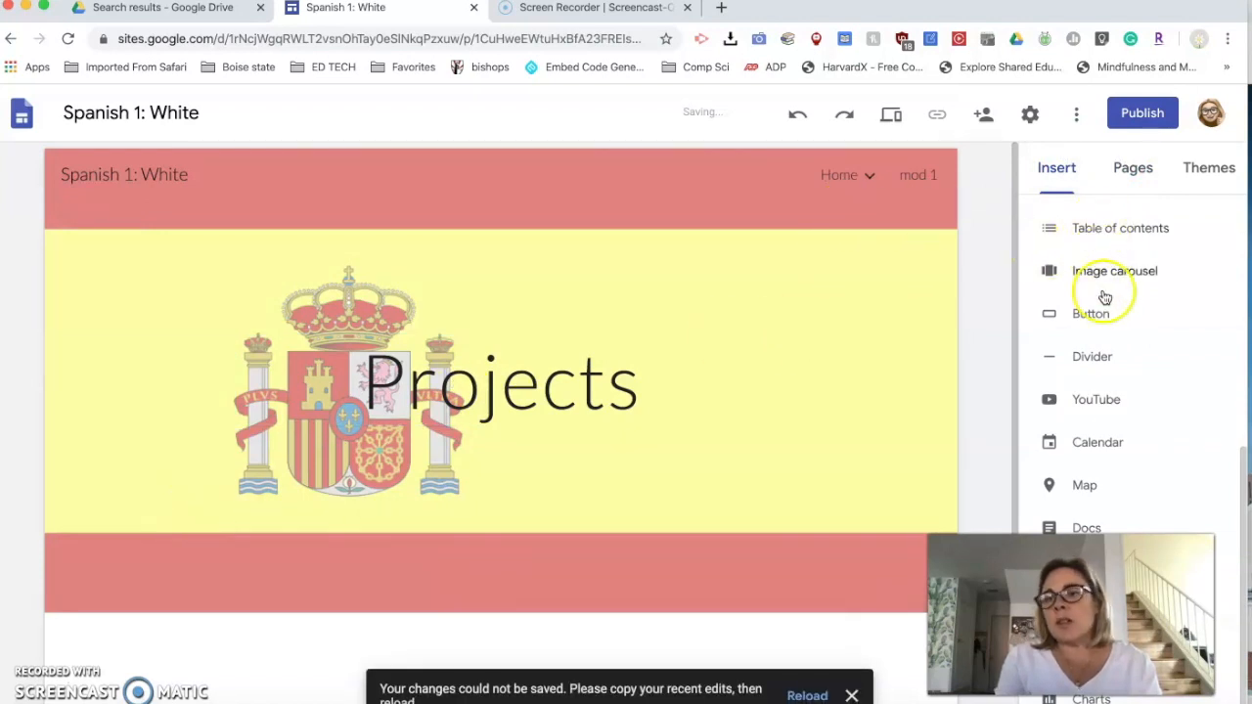
{"action": "scroll", "coordinate": [1095, 357], "scroll_direction": "up", "scroll_amount": 3}
{"action": "scroll", "coordinate": [1095, 357], "scroll_direction": "up", "scroll_amount": 3}
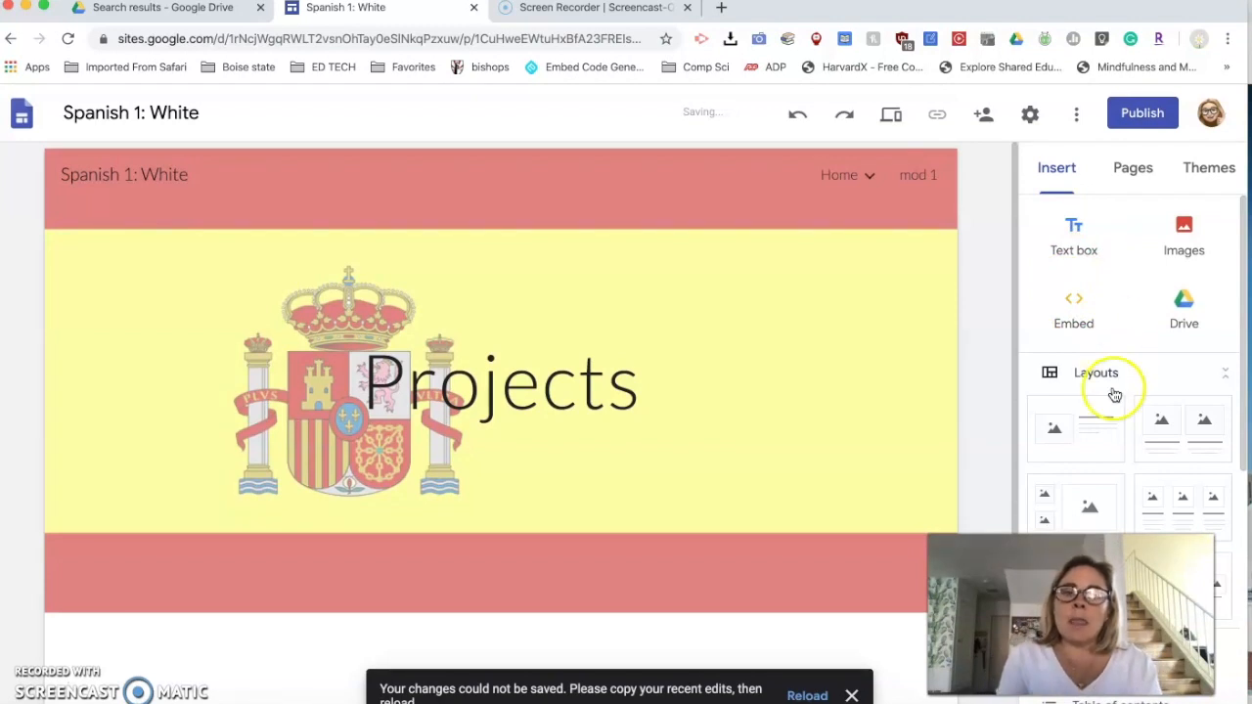
{"action": "mouse_move", "coordinate": [492, 446]}
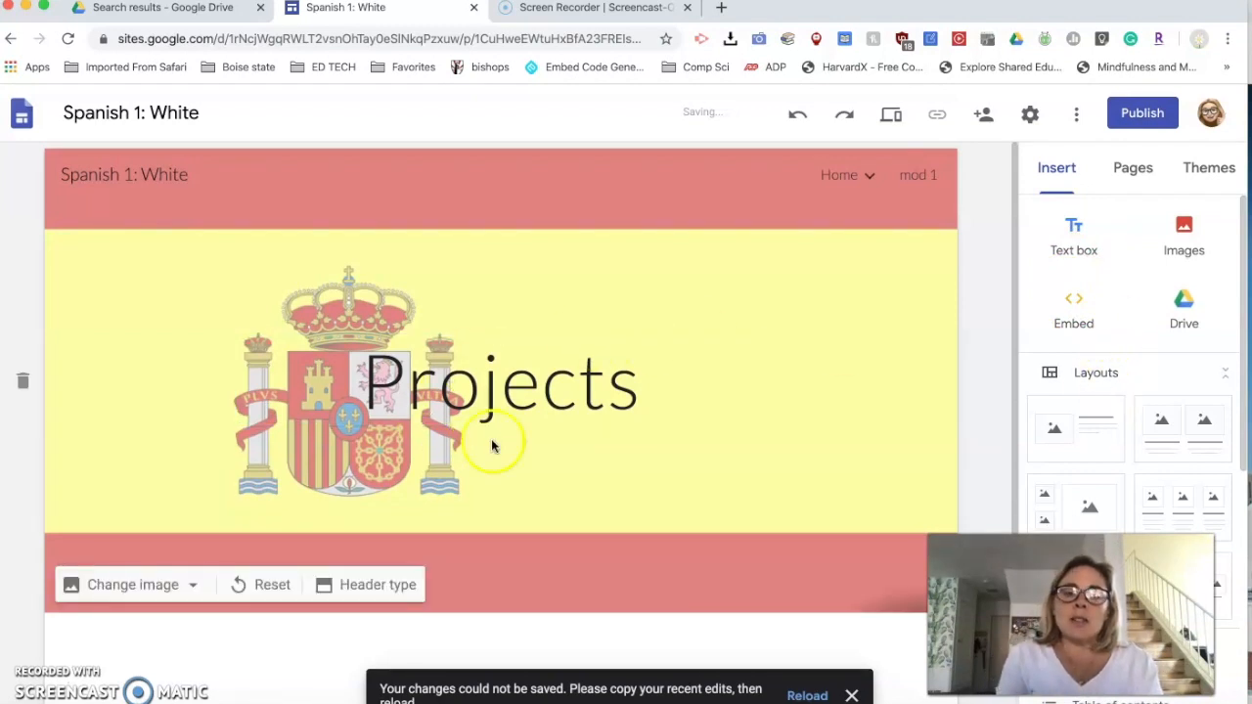
{"action": "left_click", "coordinate": [179, 584]}
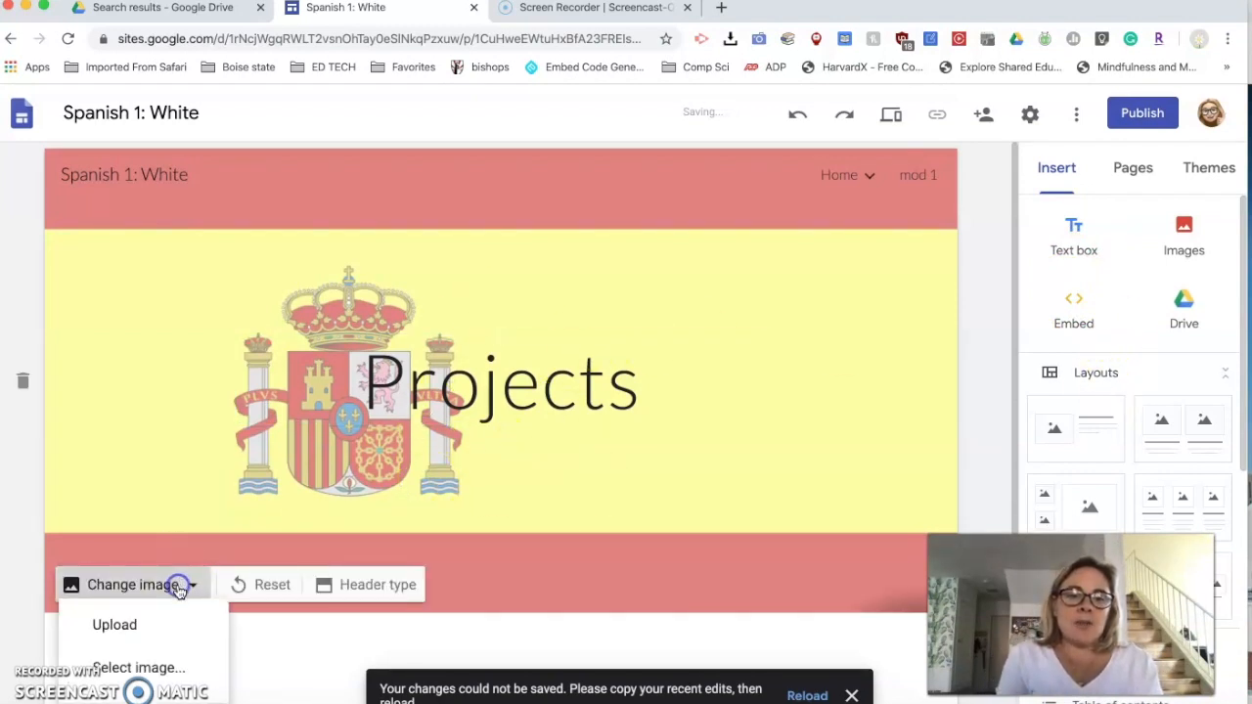
{"action": "left_click", "coordinate": [154, 678]}
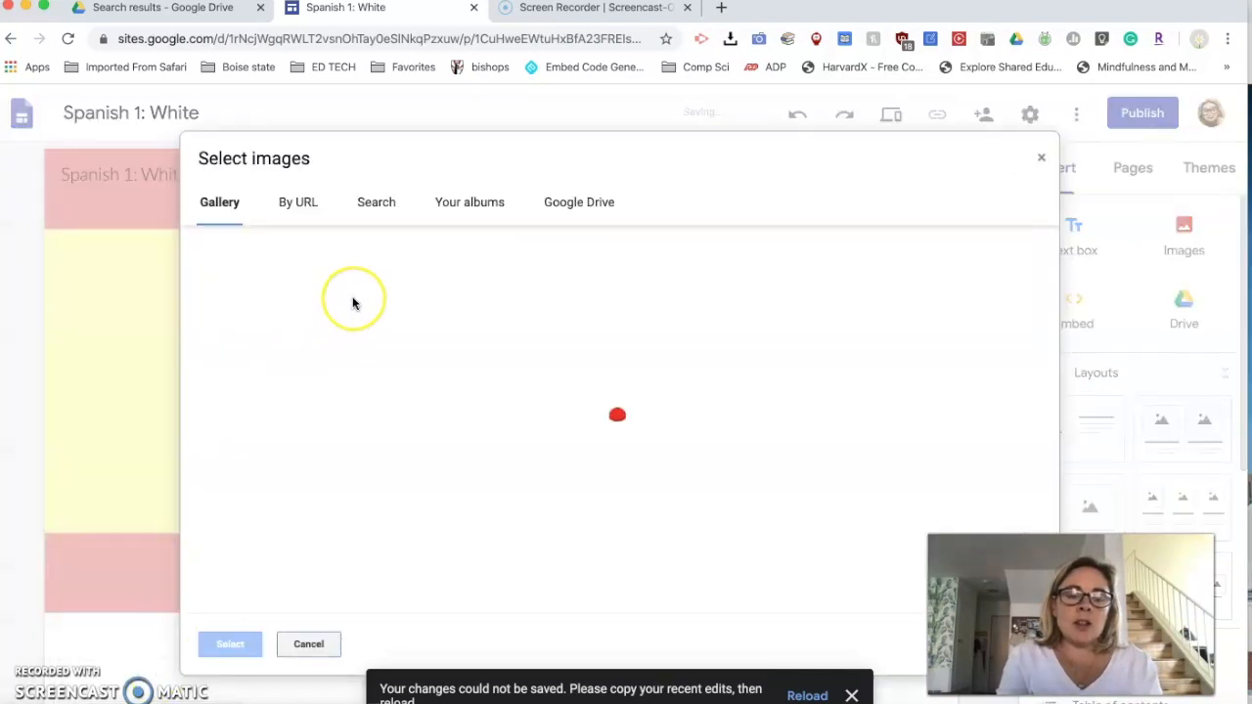
{"action": "left_click", "coordinate": [380, 203]}
{"action": "type", "text": "projects"}
{"action": "key", "text": "Return"}
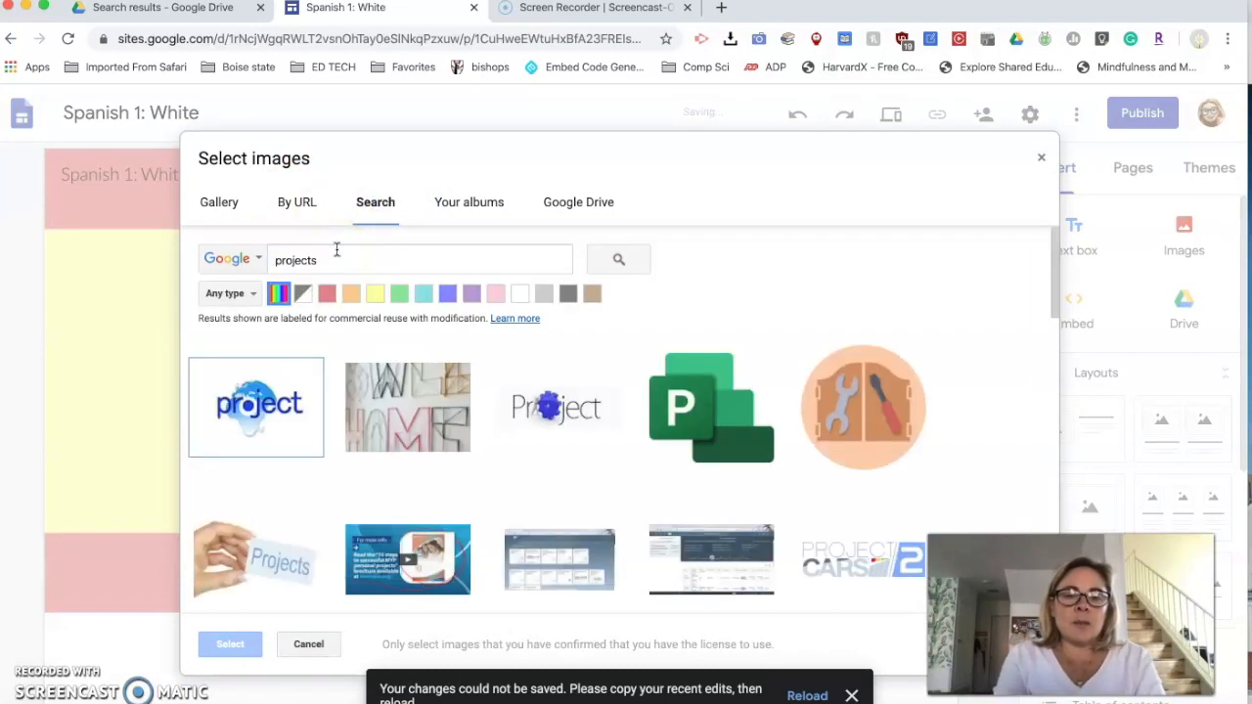
- Set the photo of a hand holding a "Projects" card as the header image and switch to a shorter header type
{"action": "left_click", "coordinate": [646, 413]}
{"action": "scroll", "coordinate": [695, 449], "scroll_direction": "down", "scroll_amount": 1}
{"action": "scroll", "coordinate": [665, 445], "scroll_direction": "down", "scroll_amount": 1}
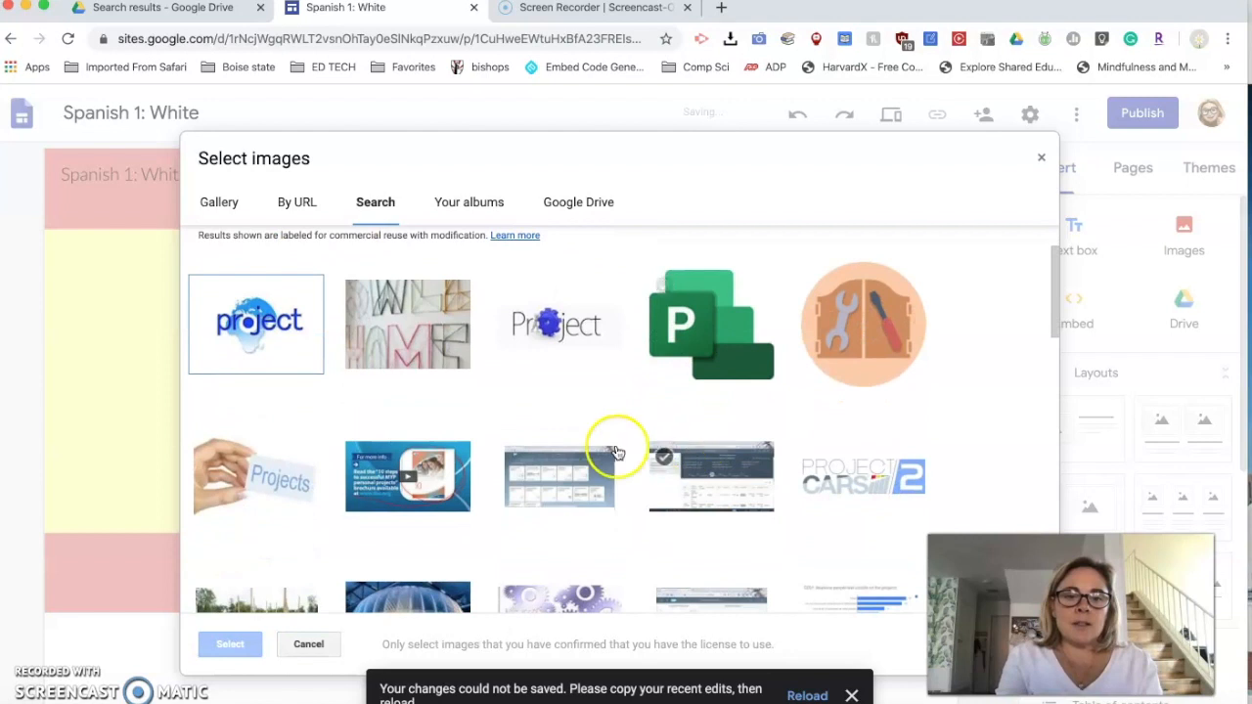
{"action": "left_click", "coordinate": [294, 480]}
{"action": "left_click", "coordinate": [250, 646]}
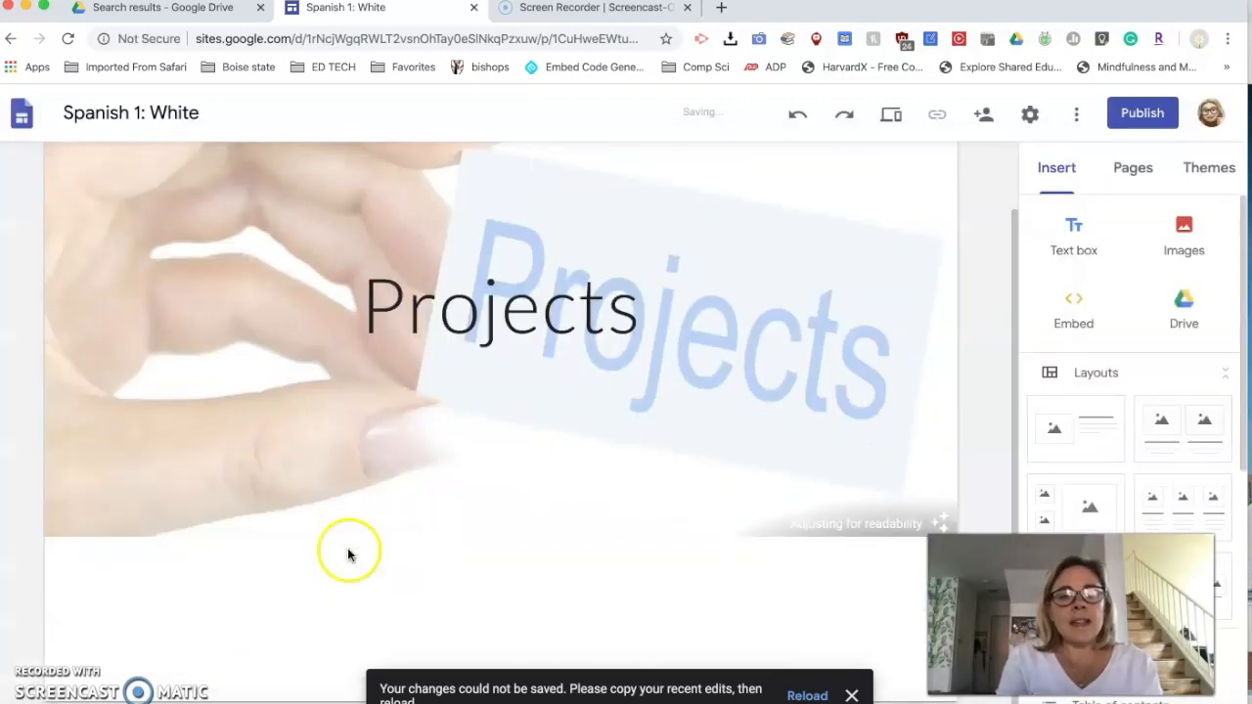
{"action": "left_click", "coordinate": [328, 511]}
{"action": "left_click", "coordinate": [392, 499]}
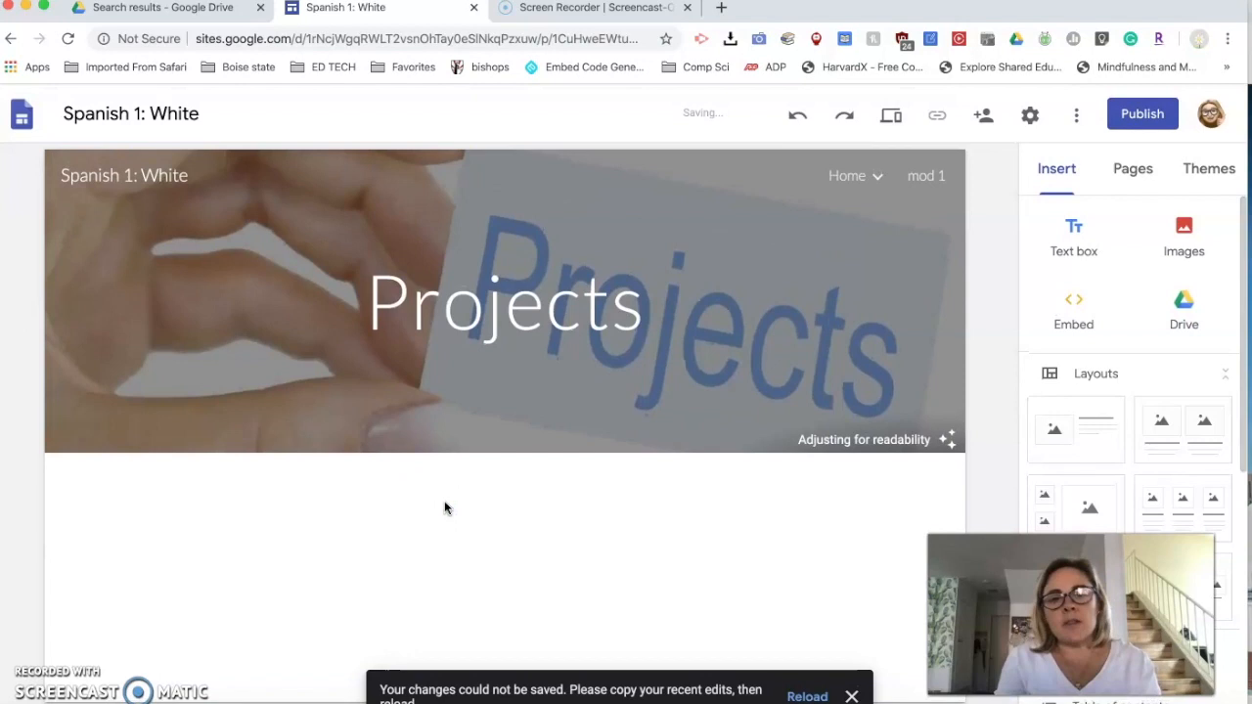
- Examine the options for embedding web content by URL or by embed code, and leave without inserting anything
{"action": "scroll", "coordinate": [425, 590], "scroll_direction": "down", "scroll_amount": 1}
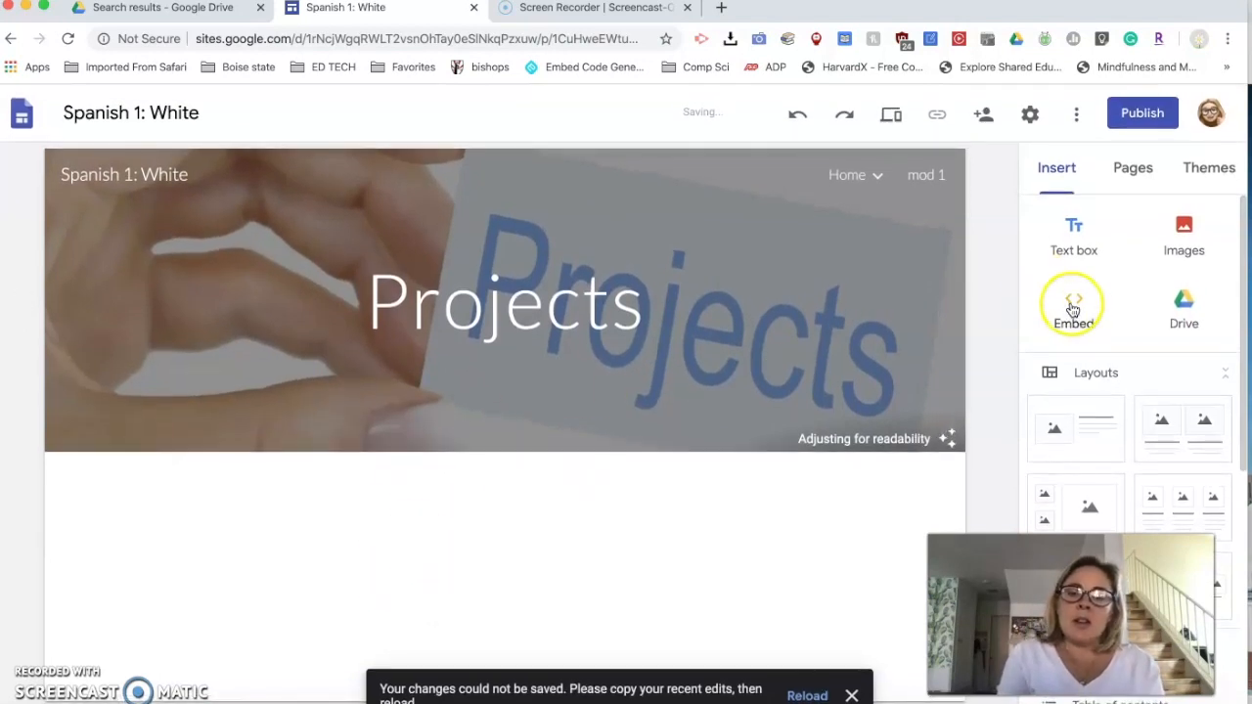
{"action": "left_click", "coordinate": [1073, 302]}
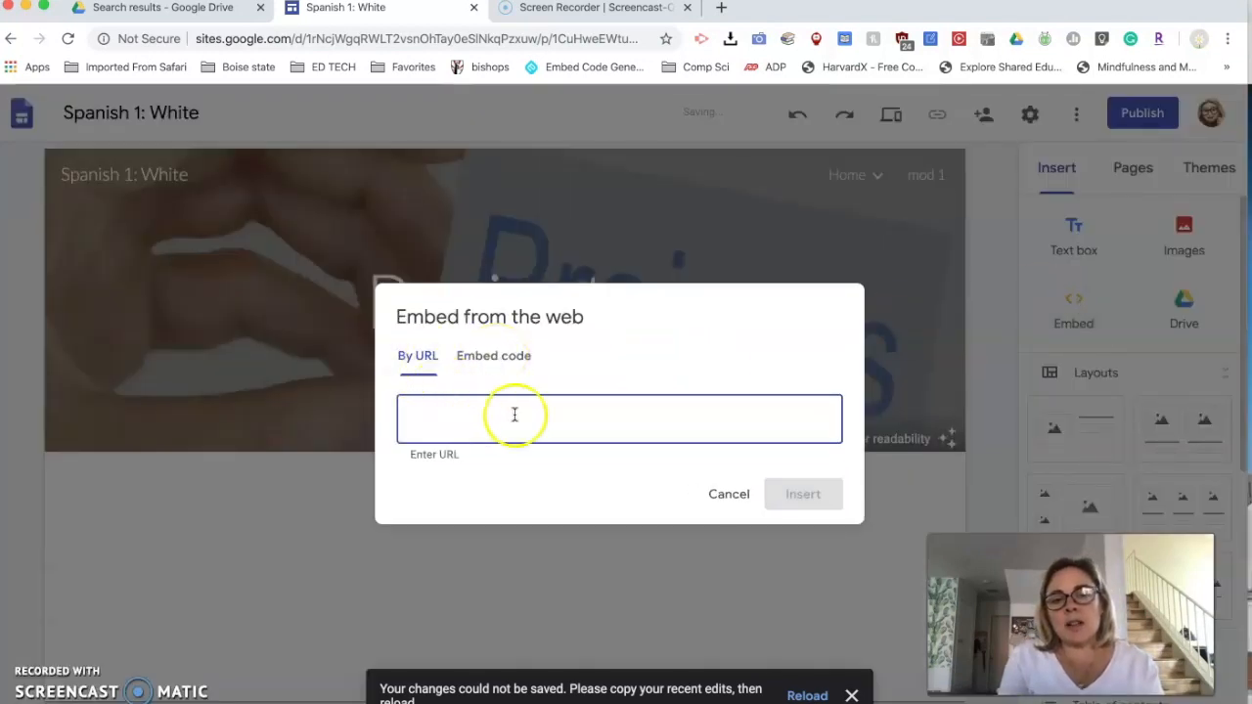
{"action": "left_click", "coordinate": [503, 355]}
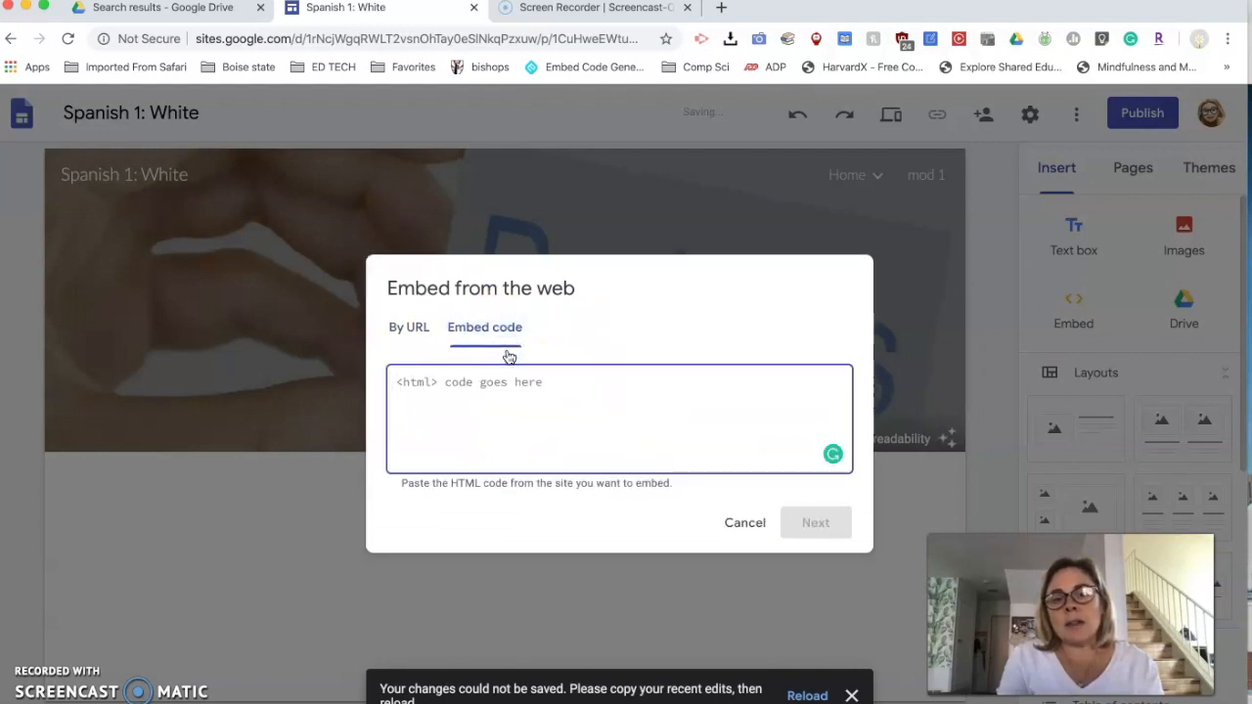
{"action": "left_click", "coordinate": [745, 526]}
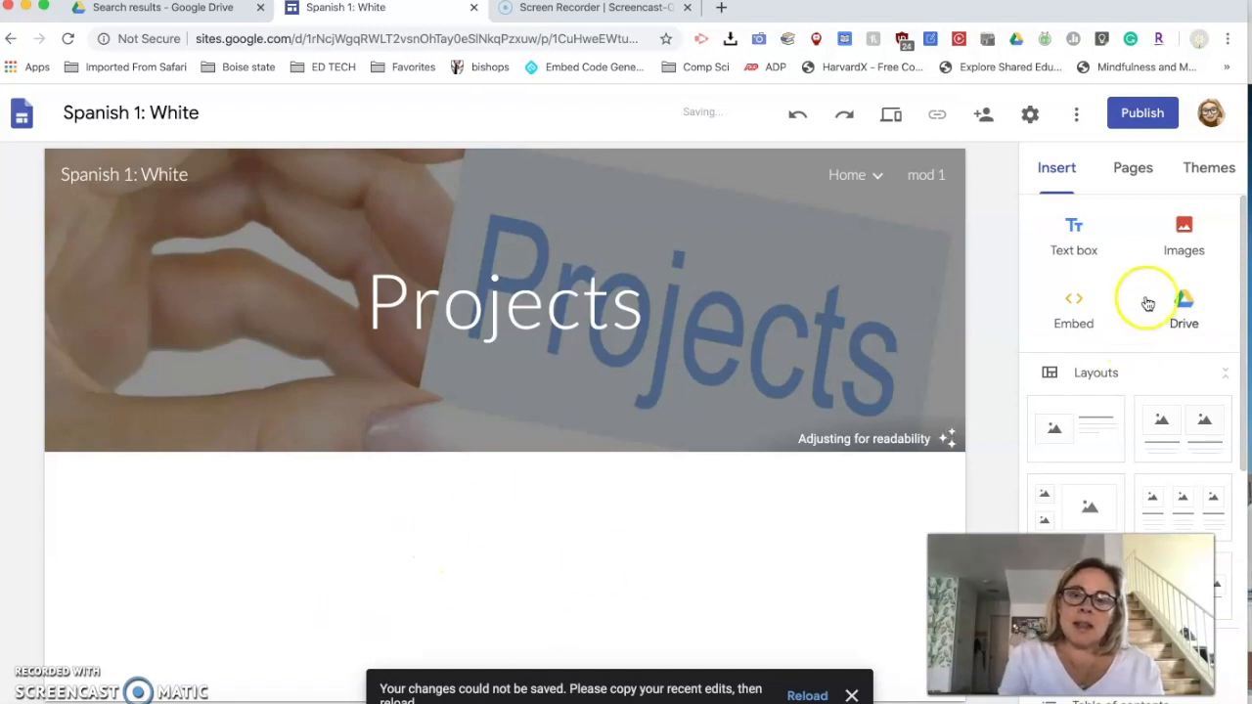
- Browse the files in Google Drive and try to insert the "7th grade show..." document into the Projects page
{"action": "left_click", "coordinate": [1182, 301]}
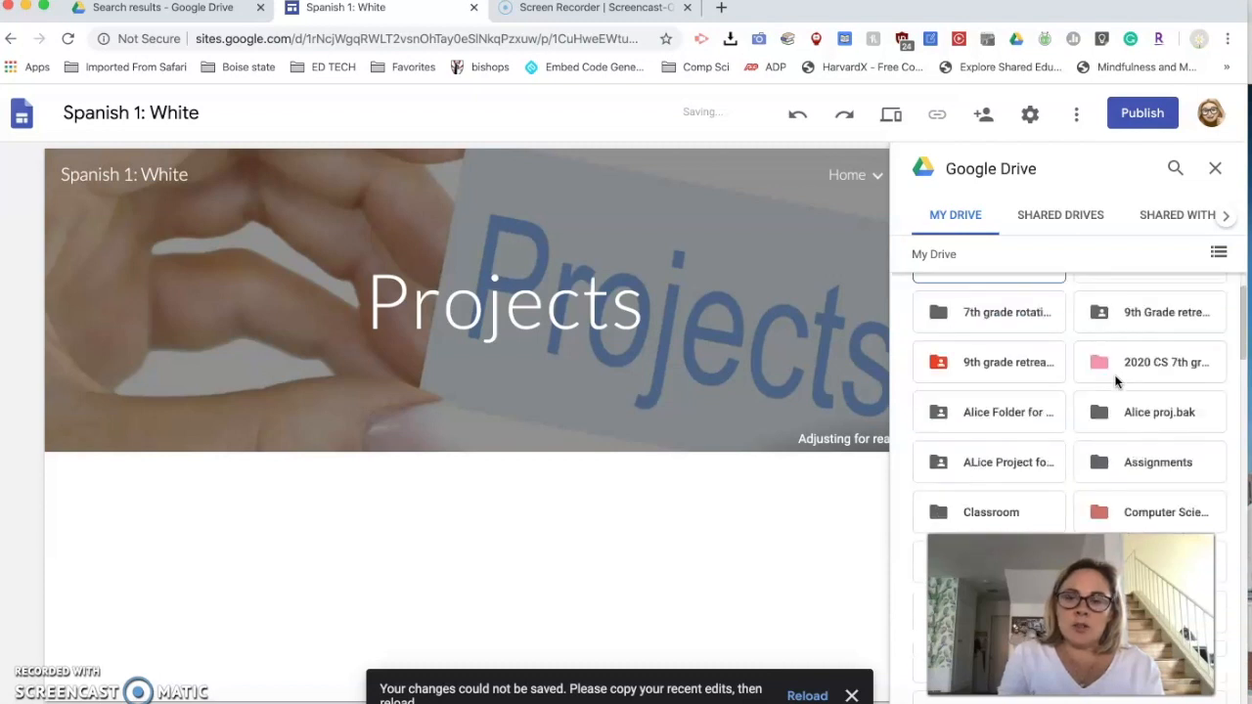
{"action": "scroll", "coordinate": [1115, 382], "scroll_direction": "down", "scroll_amount": 5}
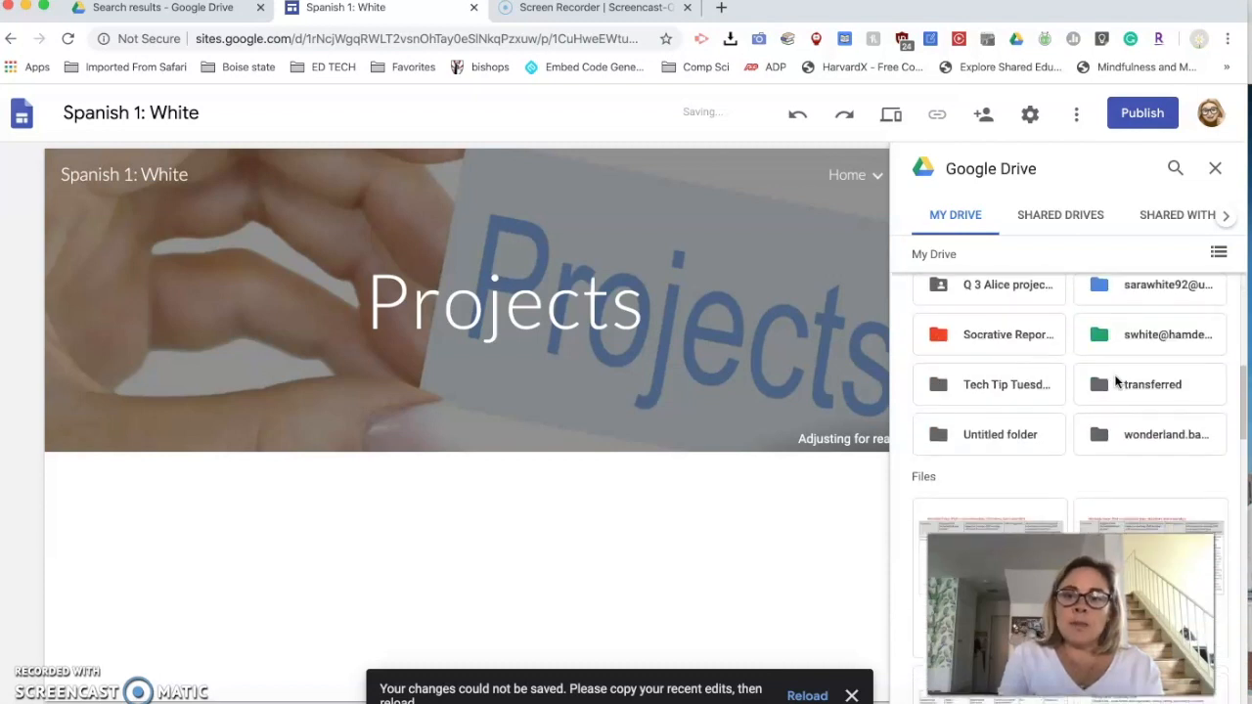
{"action": "scroll", "coordinate": [1115, 381], "scroll_direction": "down", "scroll_amount": 5}
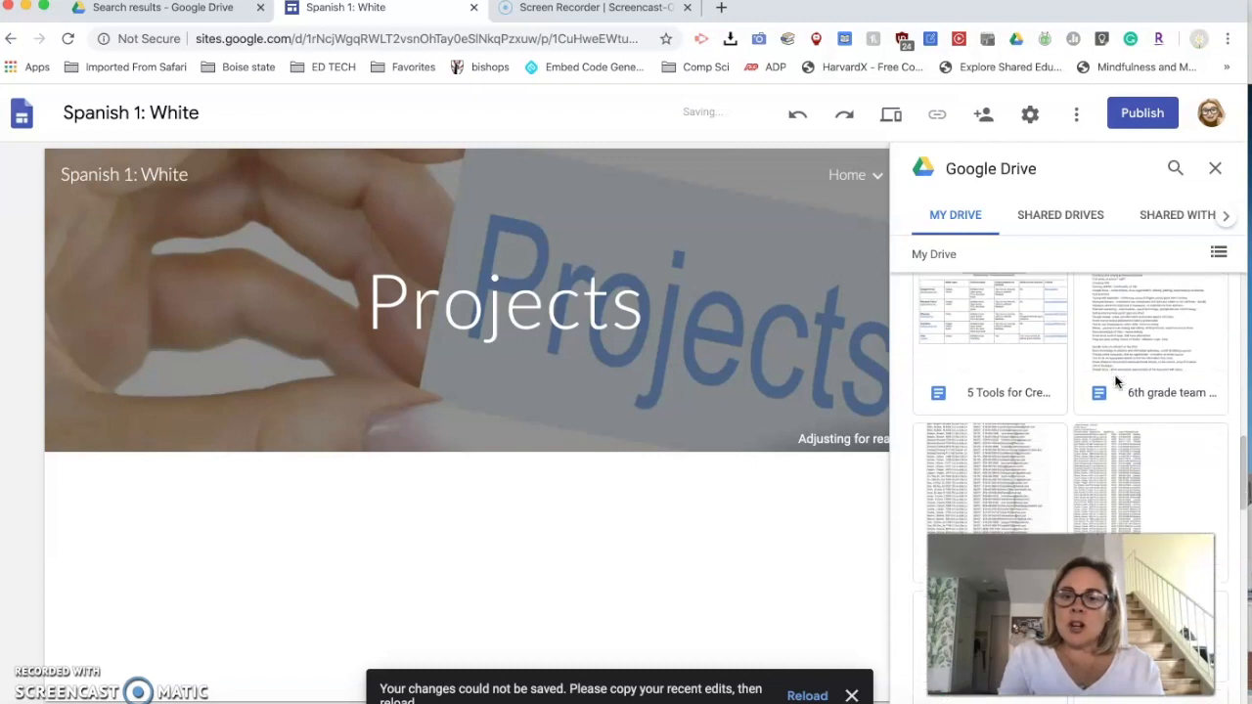
{"action": "scroll", "coordinate": [1115, 382], "scroll_direction": "up", "scroll_amount": 1}
{"action": "scroll", "coordinate": [1116, 382], "scroll_direction": "down", "scroll_amount": 6}
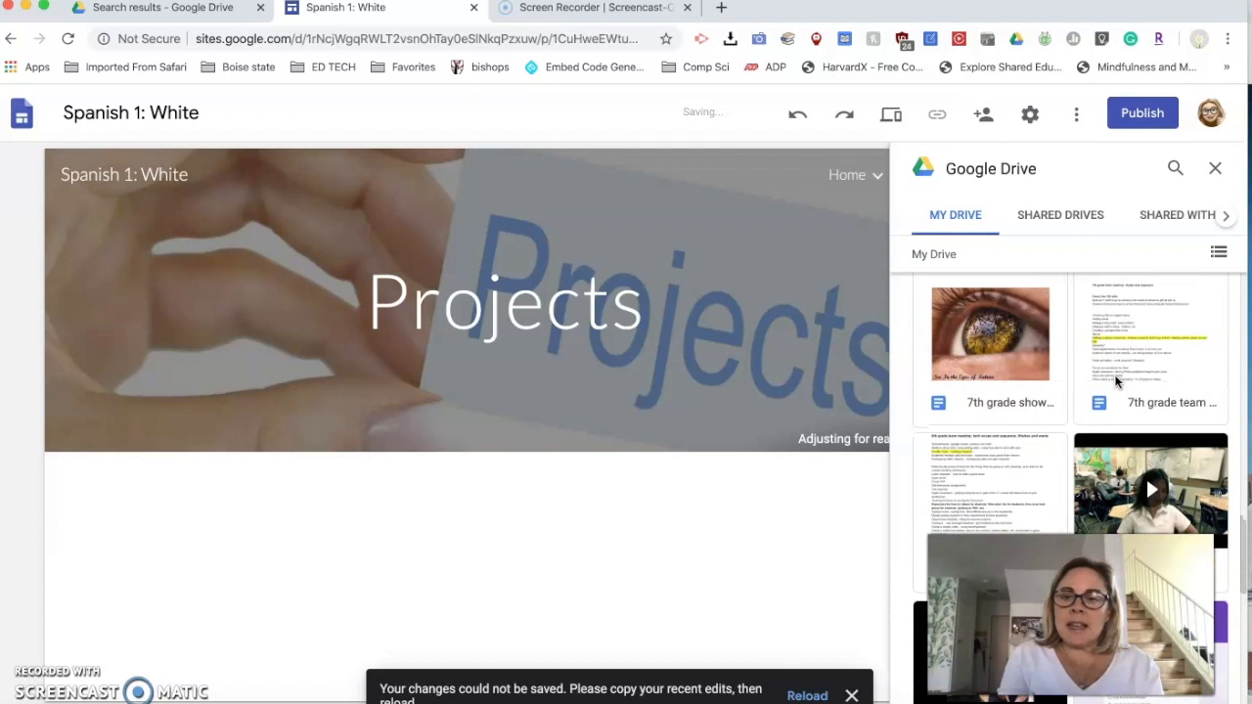
{"action": "scroll", "coordinate": [1116, 382], "scroll_direction": "down", "scroll_amount": 2}
{"action": "scroll", "coordinate": [1117, 382], "scroll_direction": "down", "scroll_amount": 3}
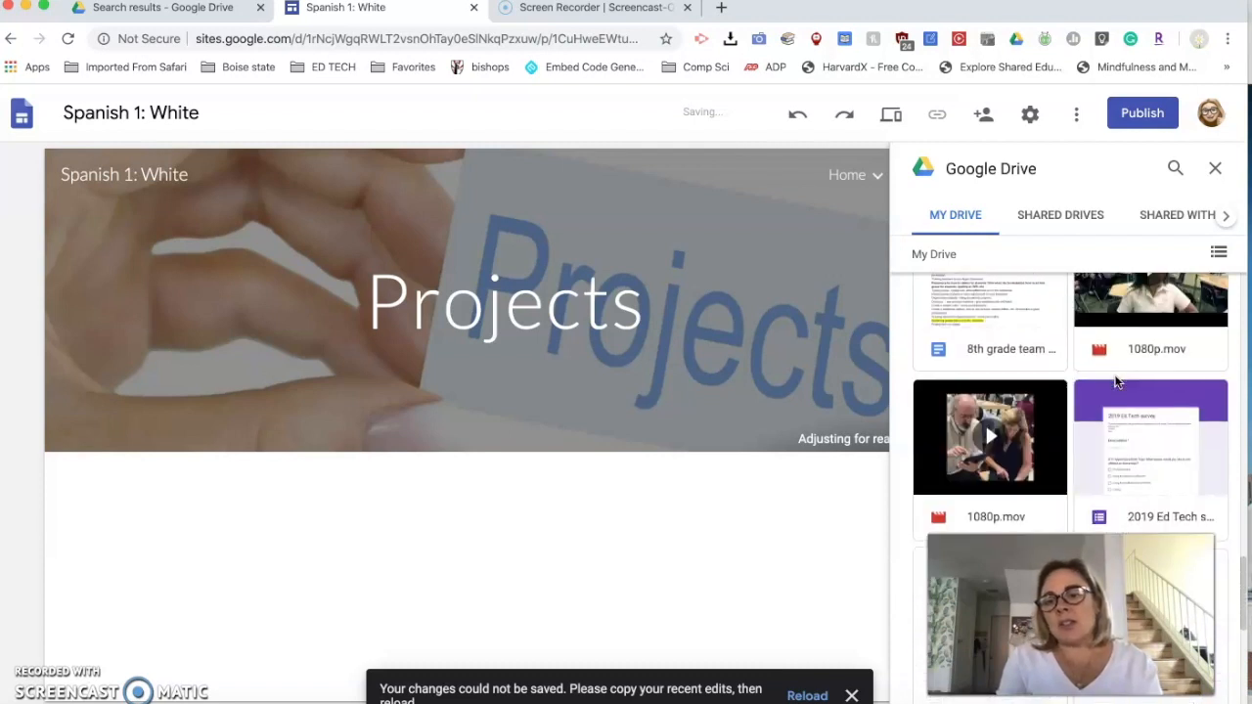
{"action": "scroll", "coordinate": [1116, 382], "scroll_direction": "up", "scroll_amount": 3}
{"action": "scroll", "coordinate": [1116, 382], "scroll_direction": "up", "scroll_amount": 3}
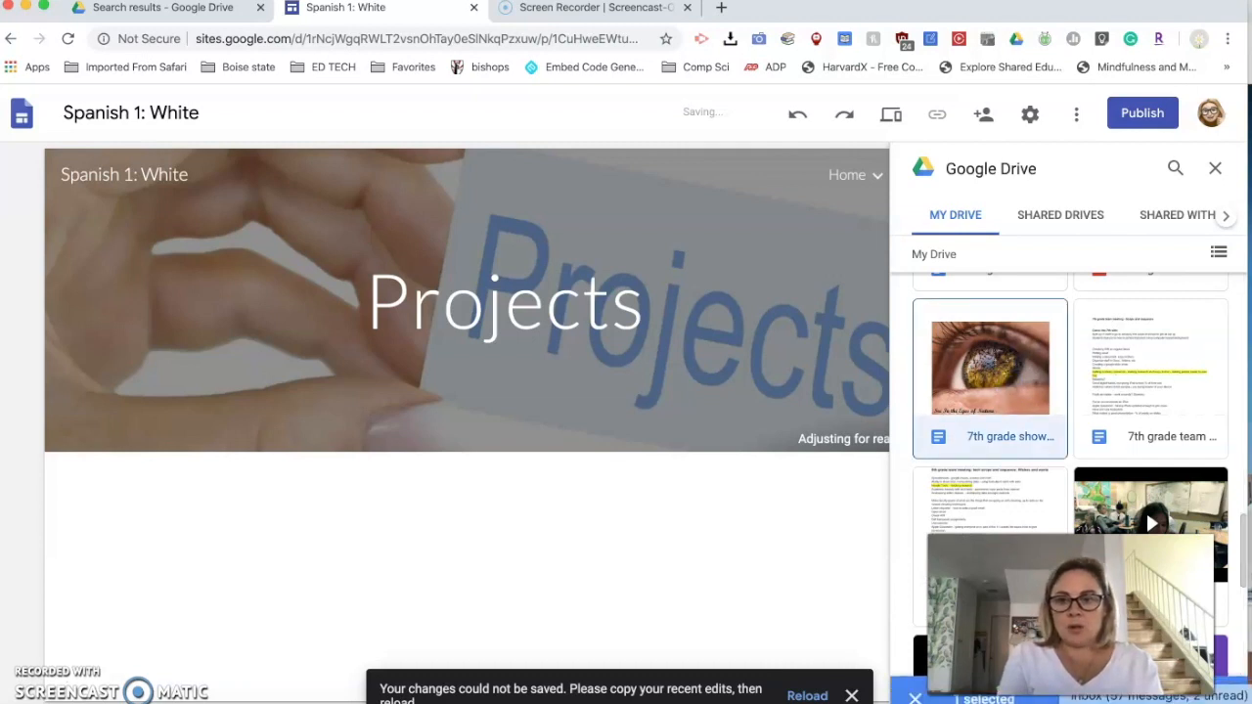
{"action": "left_click", "coordinate": [1199, 699]}
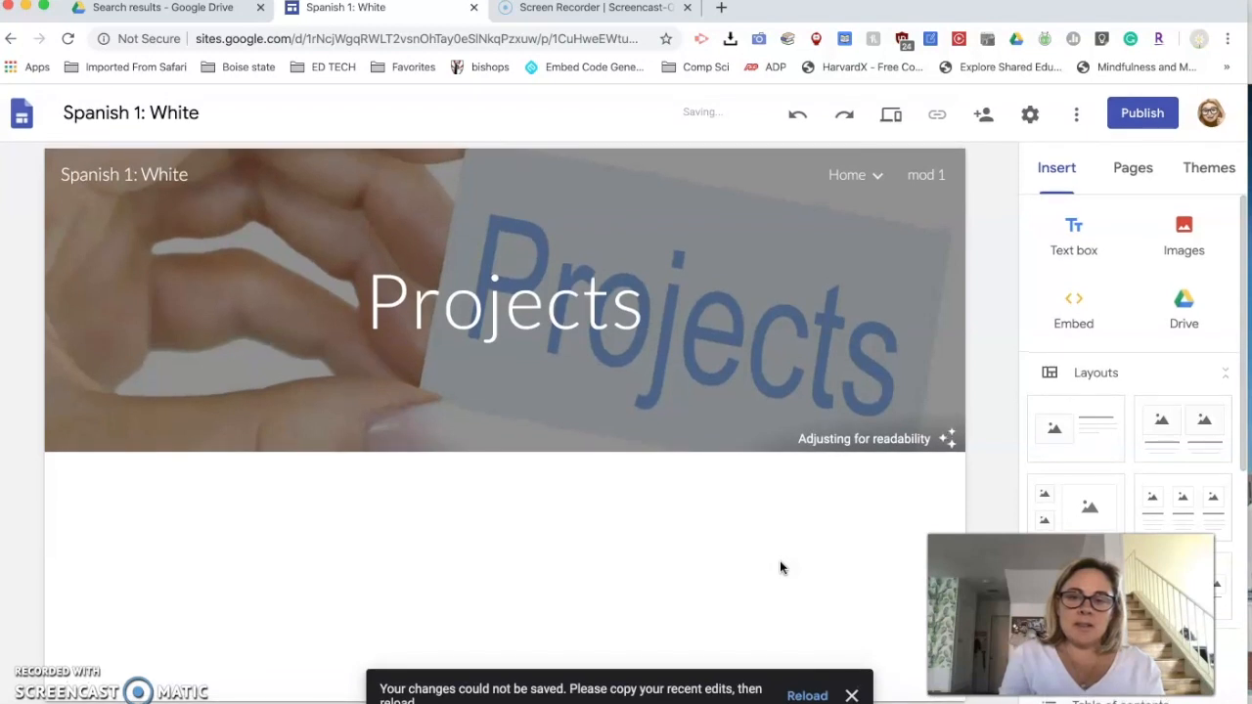
- Reload the site editor, discarding the unsaved changes to the Projects page
{"action": "left_click", "coordinate": [807, 695]}
{"action": "left_click", "coordinate": [687, 246]}
{"action": "left_click", "coordinate": [798, 532]}
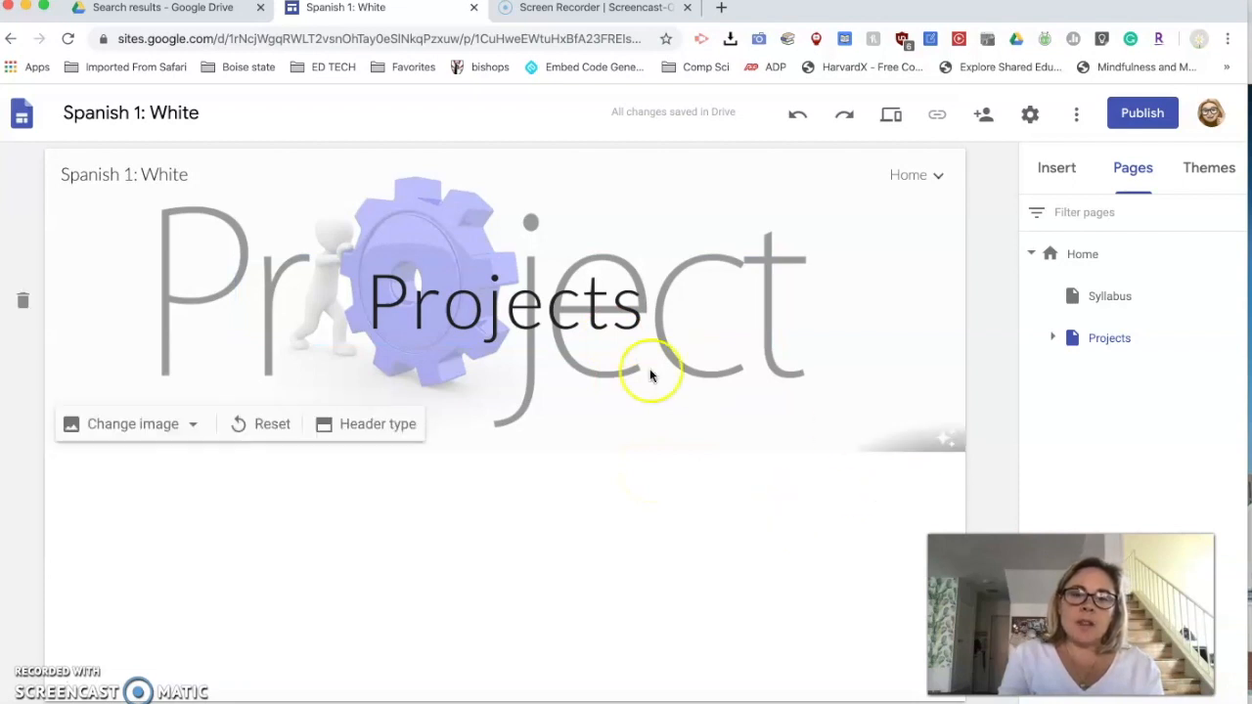
- Insert the layout with two side-by-side images and captions below the Projects header
{"action": "left_click", "coordinate": [1066, 173]}
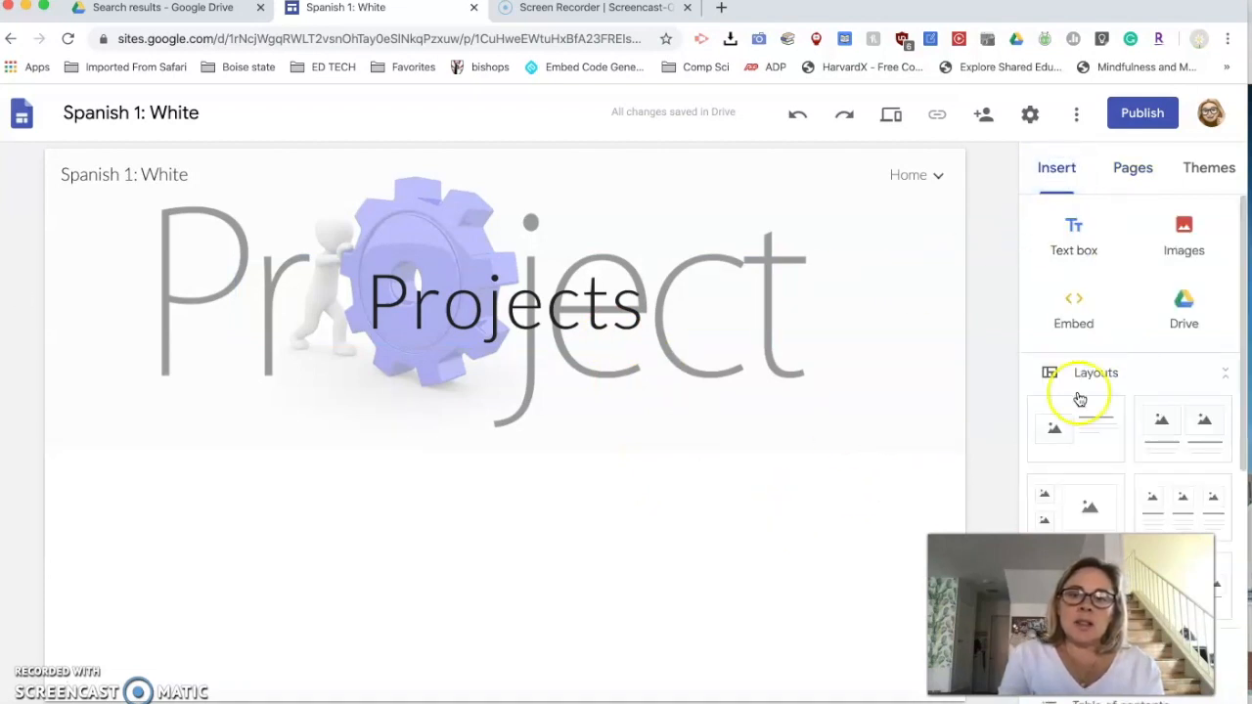
{"action": "scroll", "coordinate": [1079, 403], "scroll_direction": "down", "scroll_amount": 1}
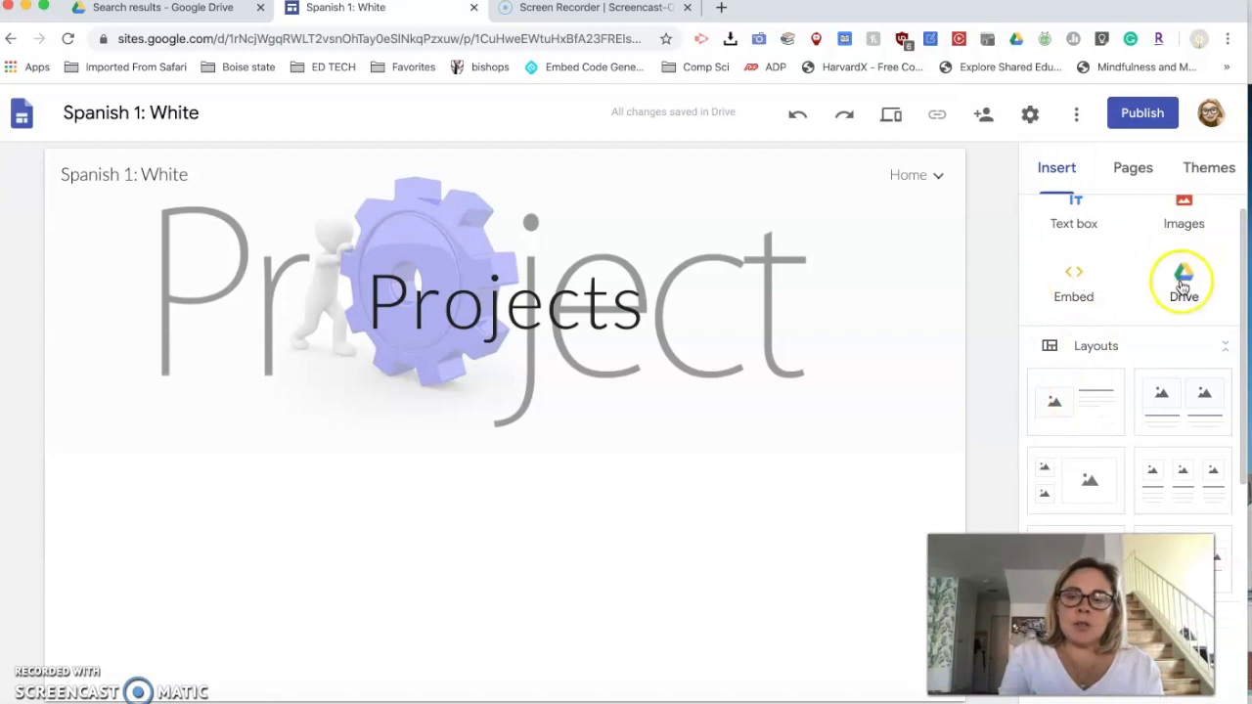
{"action": "scroll", "coordinate": [1164, 323], "scroll_direction": "down", "scroll_amount": 1}
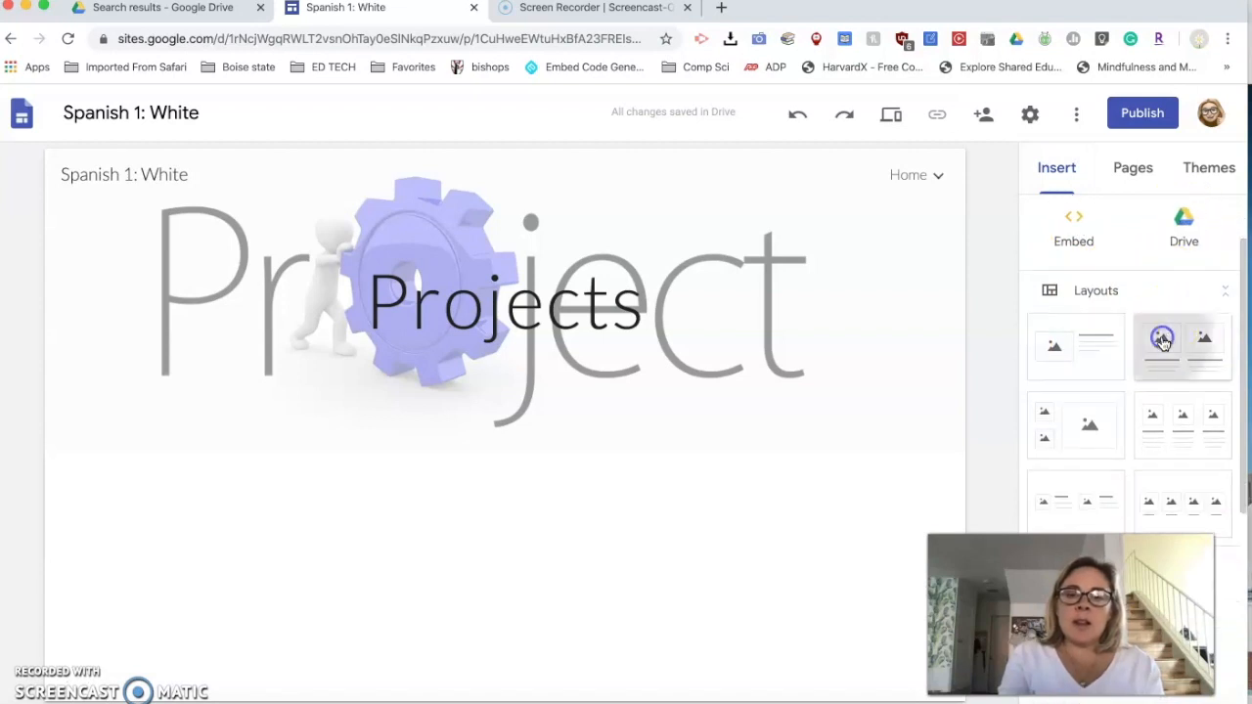
{"action": "left_click", "coordinate": [1162, 340]}
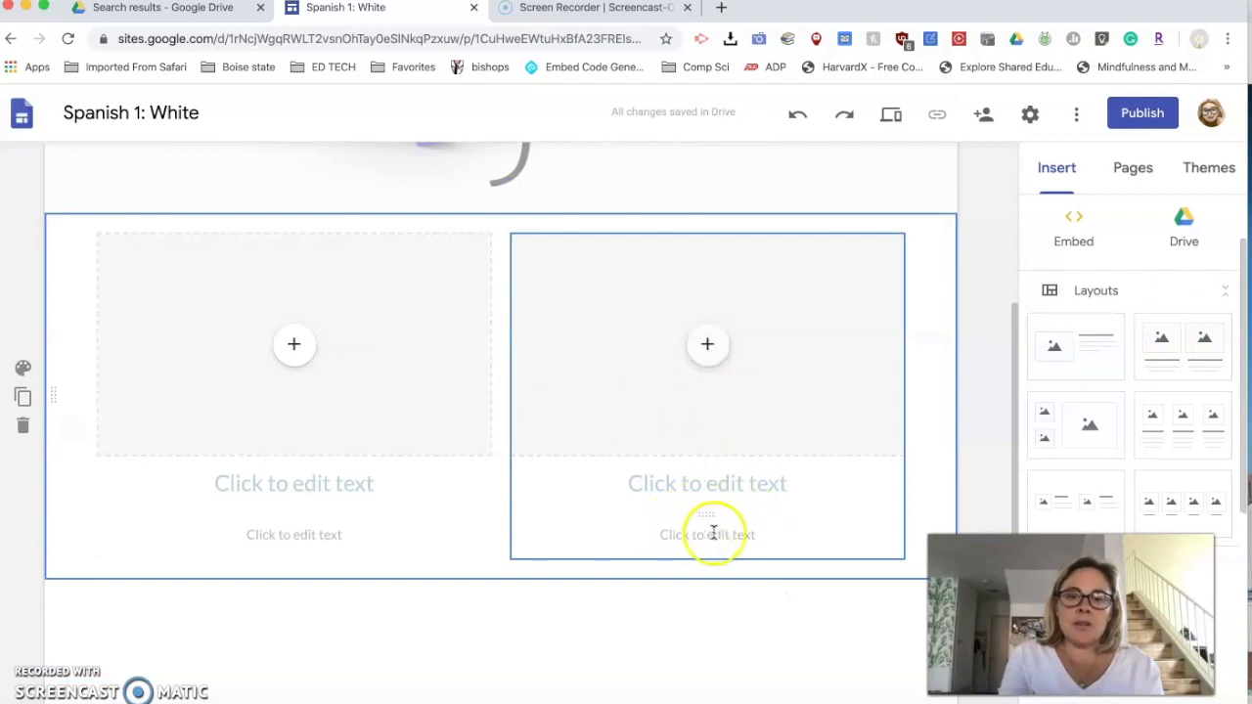
{"action": "scroll", "coordinate": [640, 363], "scroll_direction": "up", "scroll_amount": 2}
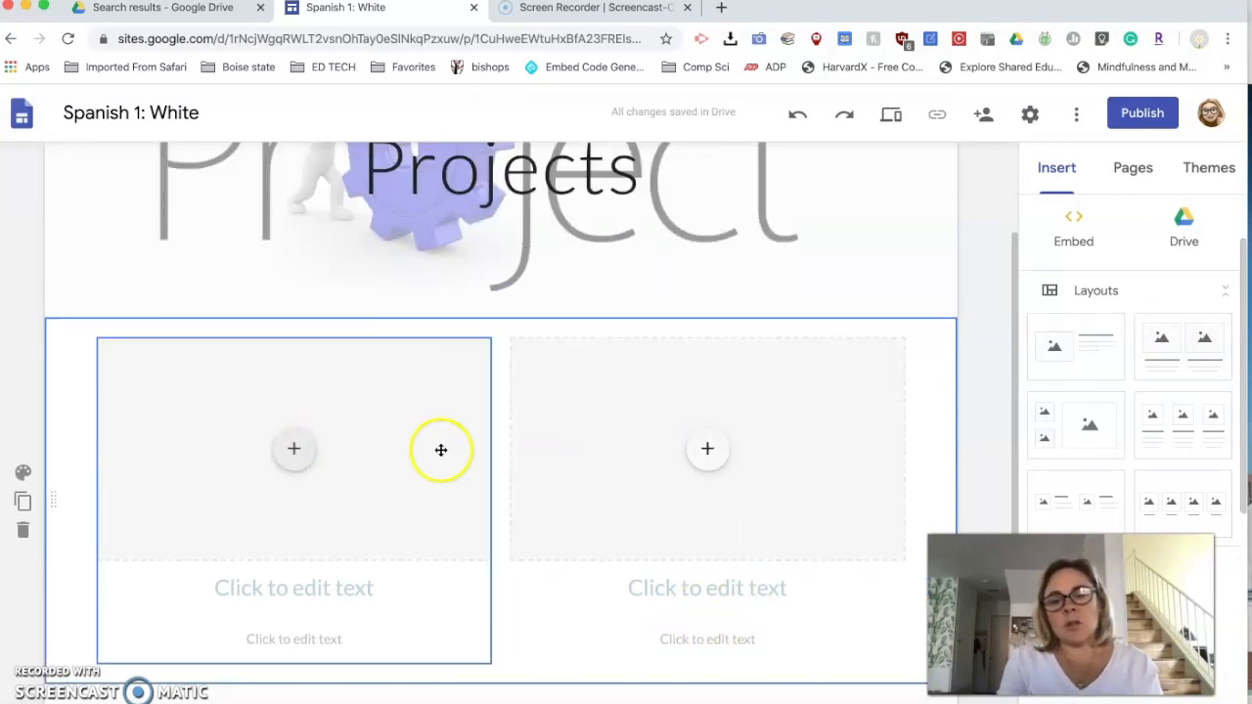
{"action": "scroll", "coordinate": [517, 498], "scroll_direction": "up", "scroll_amount": 2}
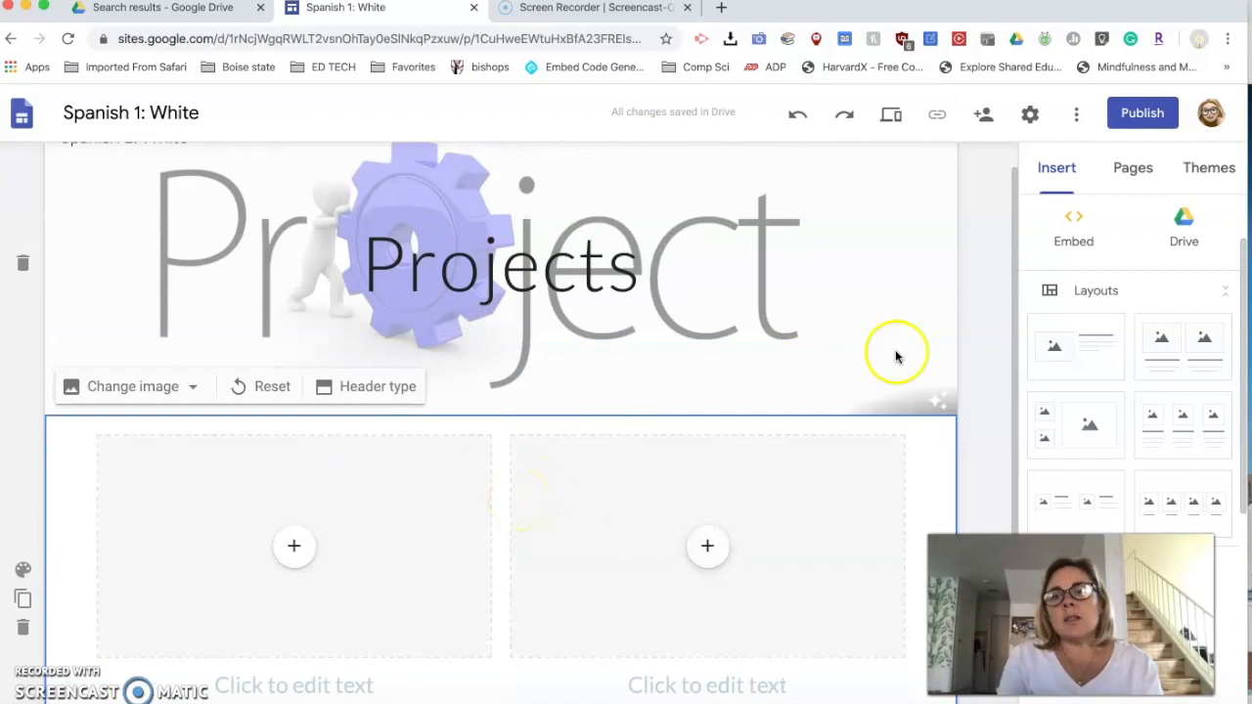
{"action": "scroll", "coordinate": [895, 356], "scroll_direction": "up", "scroll_amount": 1}
- Add a subpage named "resources" under Home
{"action": "left_click", "coordinate": [1132, 168]}
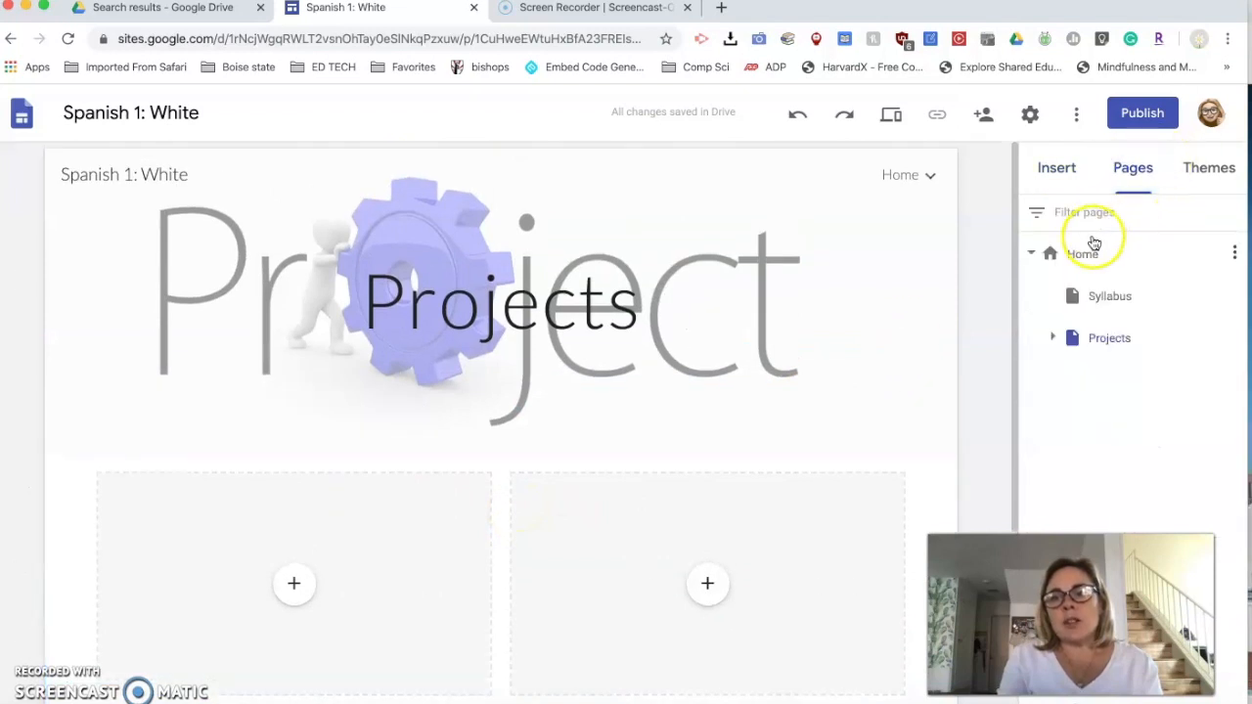
{"action": "left_click", "coordinate": [1234, 253]}
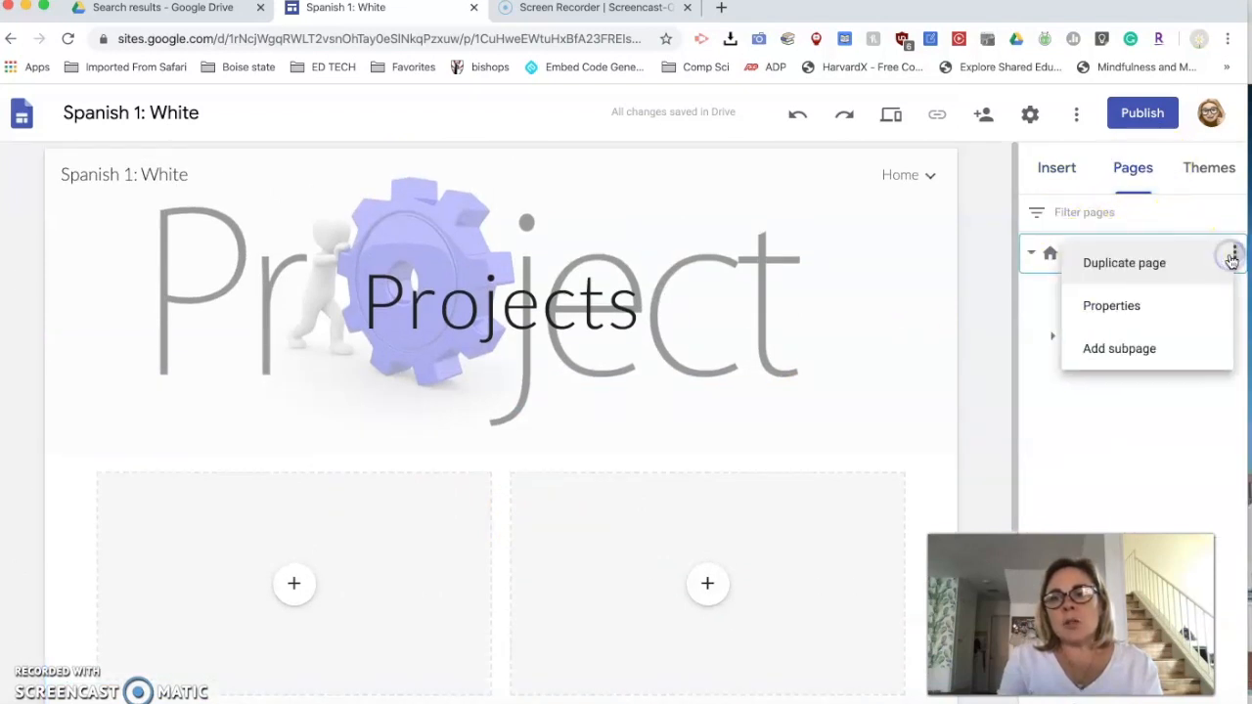
{"action": "left_click", "coordinate": [1154, 347]}
{"action": "type", "text": "resources"}
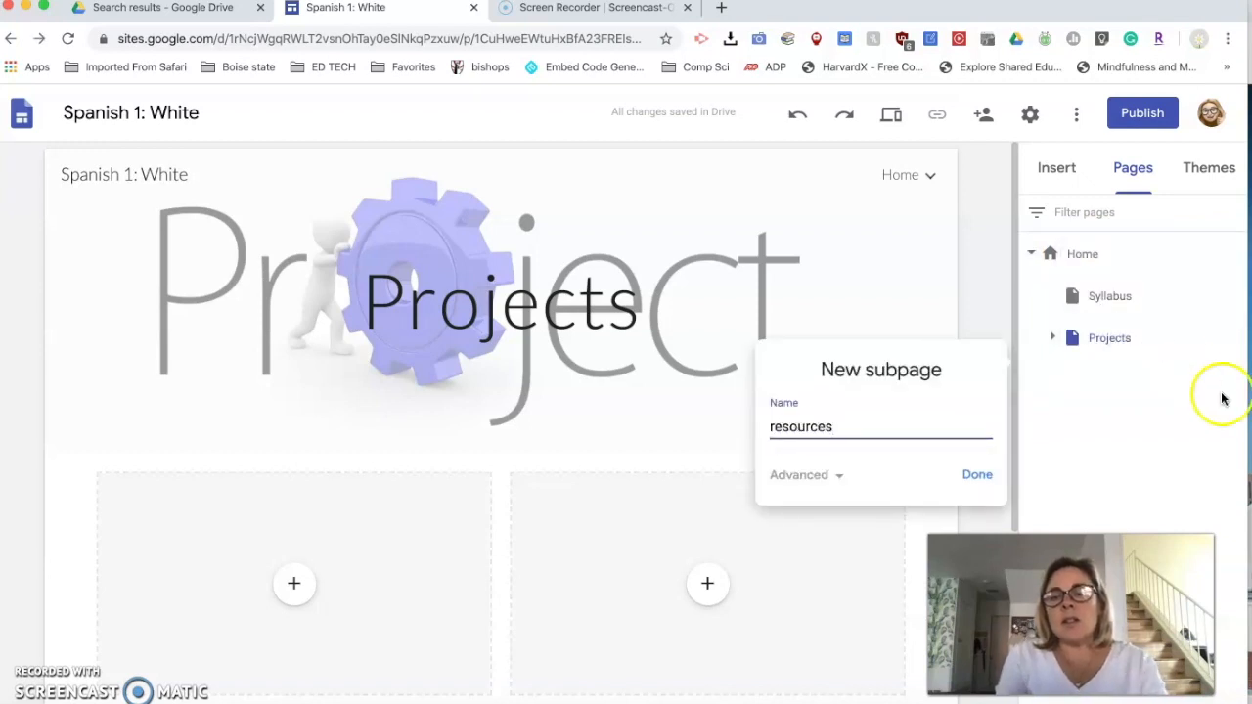
{"action": "left_click", "coordinate": [974, 475]}
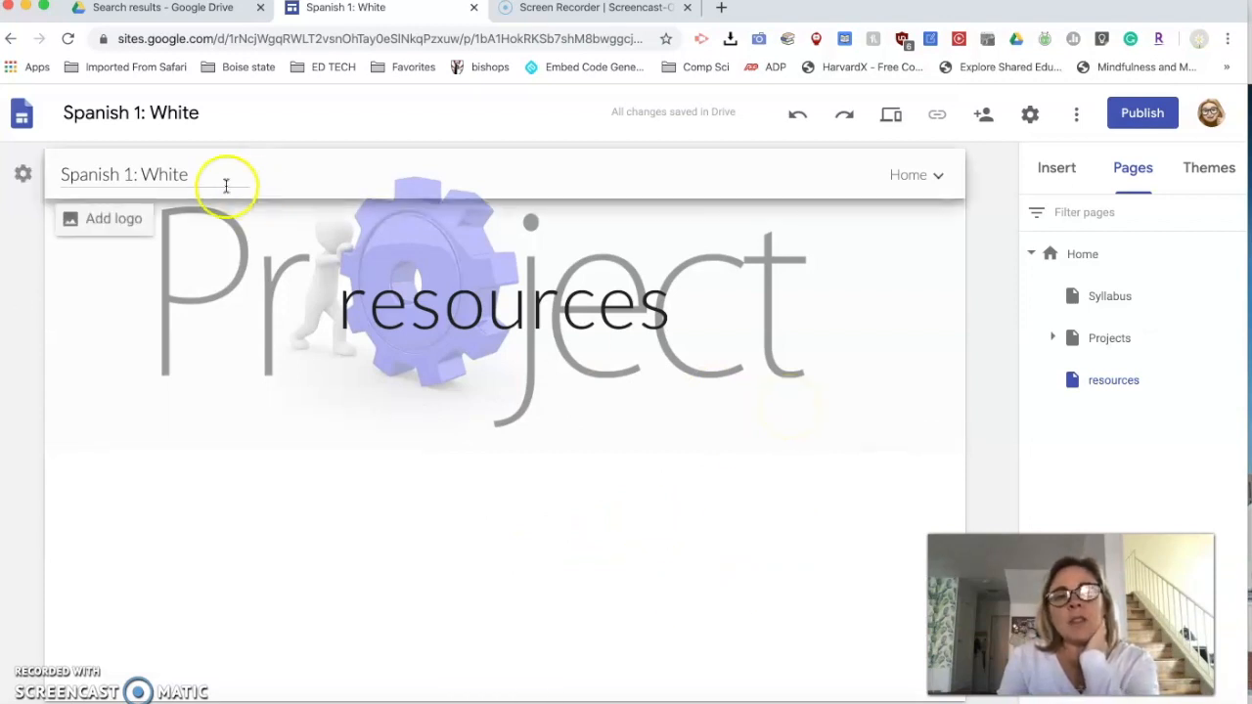
- Examine the logo and favicon options in the site's brand image settings
{"action": "left_click", "coordinate": [112, 221]}
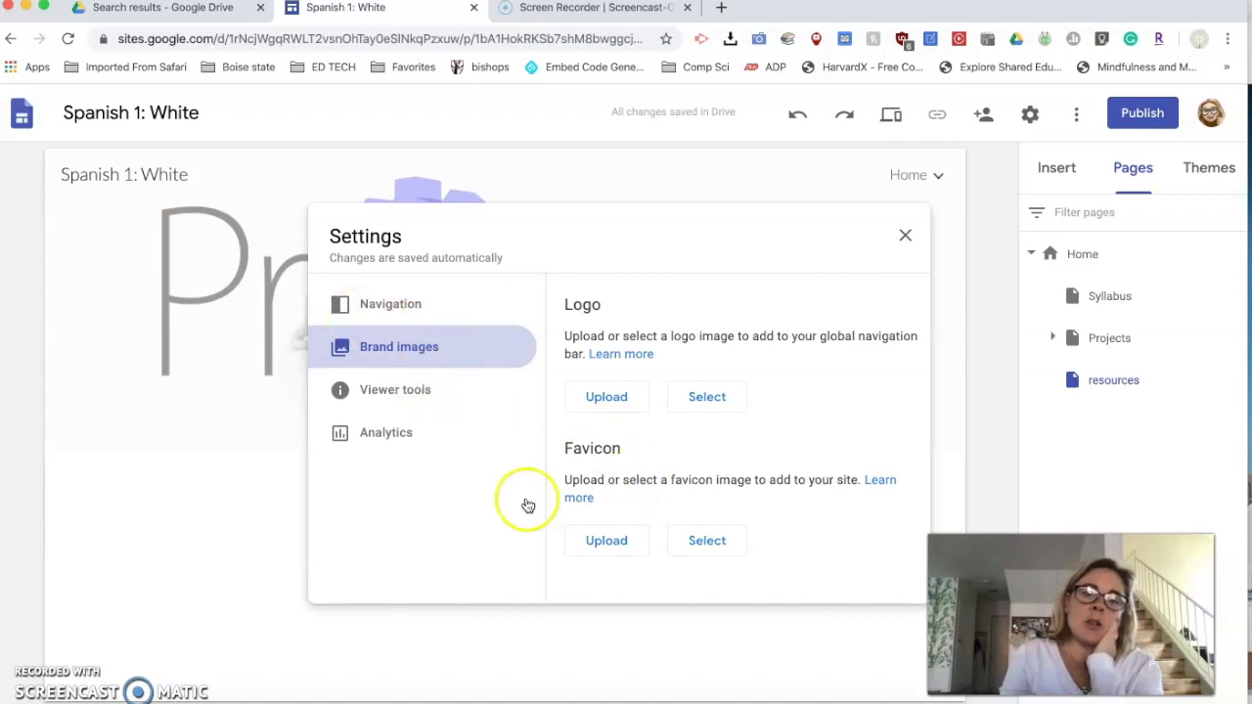
{"action": "left_click", "coordinate": [904, 237]}
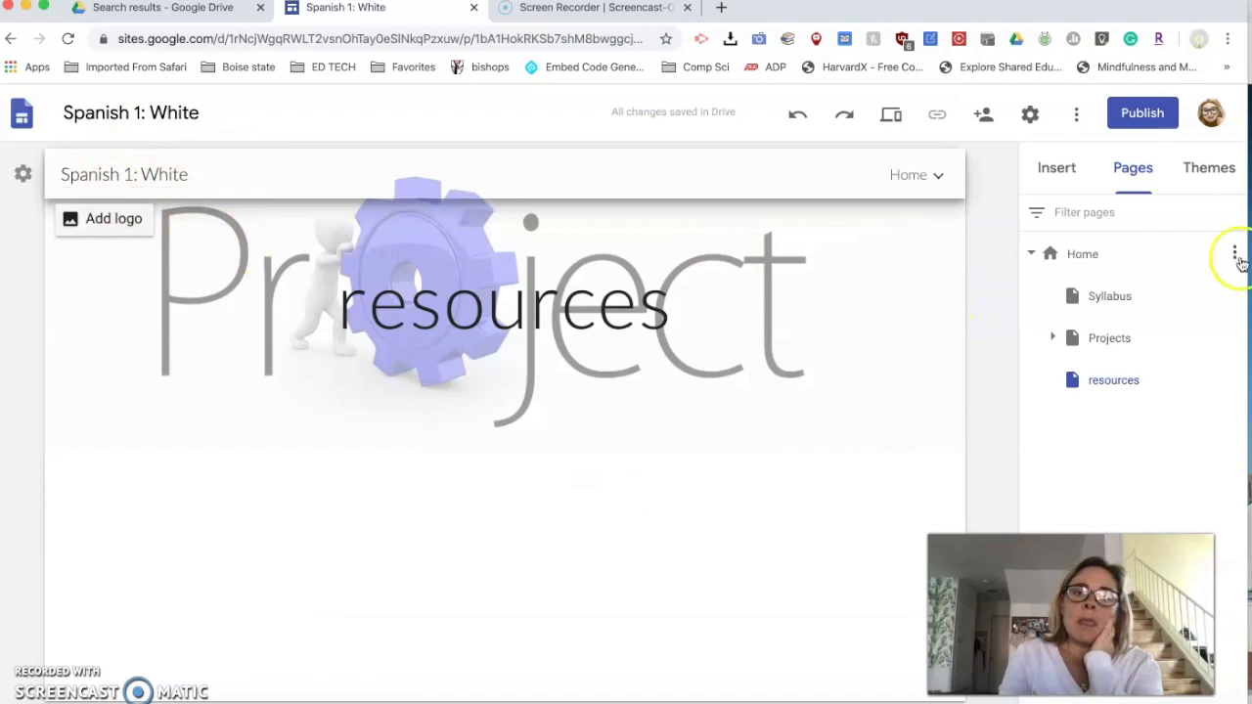
- Try the Vision theme on the site, and apply the Diplomat theme instead
{"action": "left_click", "coordinate": [1213, 168]}
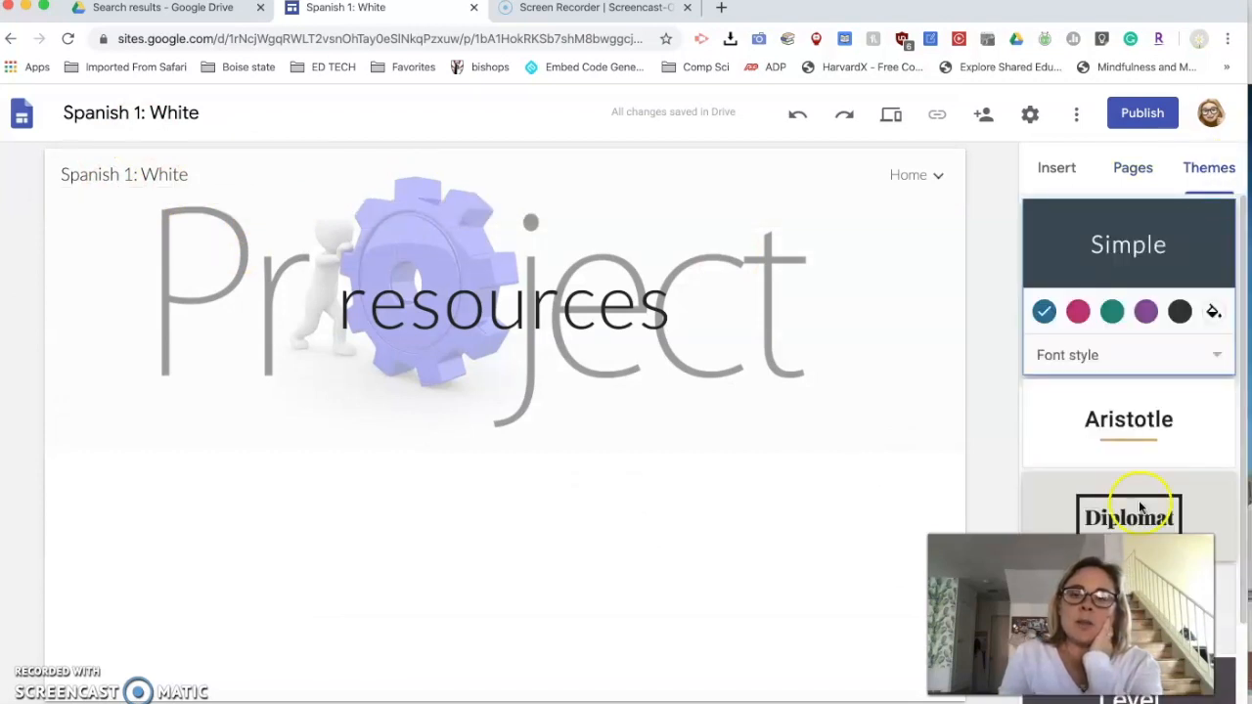
{"action": "scroll", "coordinate": [1155, 423], "scroll_direction": "down", "scroll_amount": 2}
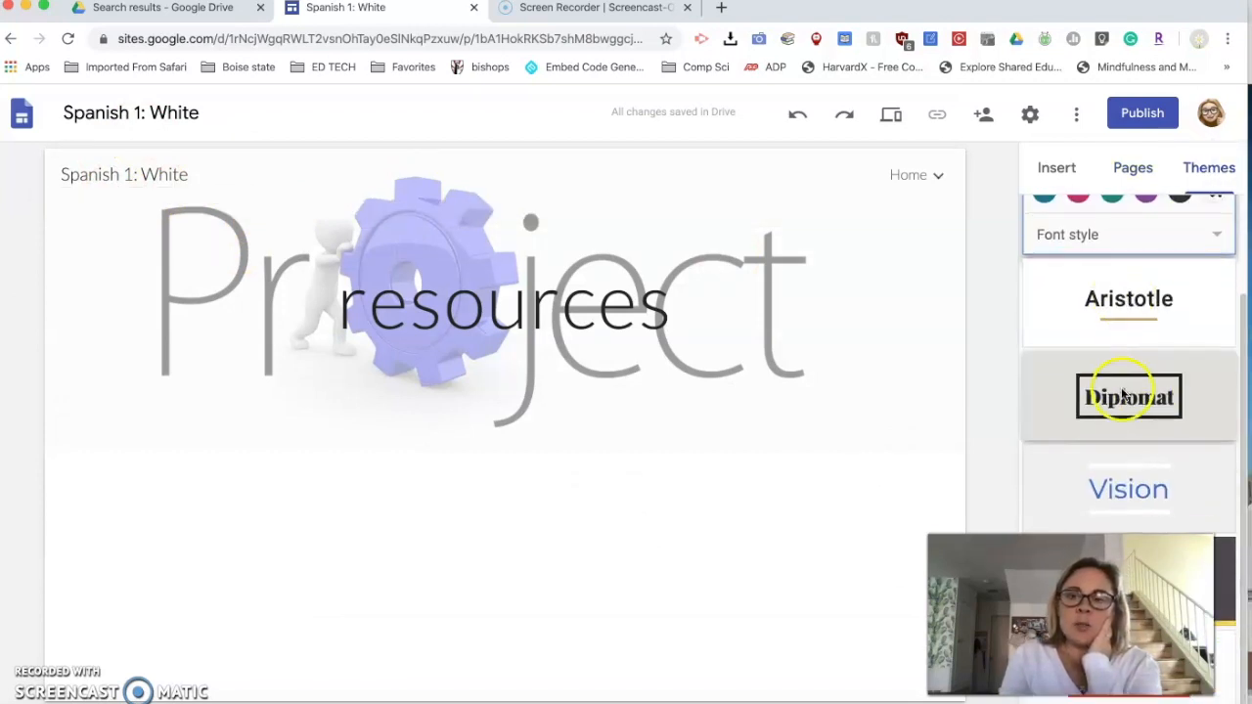
{"action": "scroll", "coordinate": [1122, 385], "scroll_direction": "up", "scroll_amount": 2}
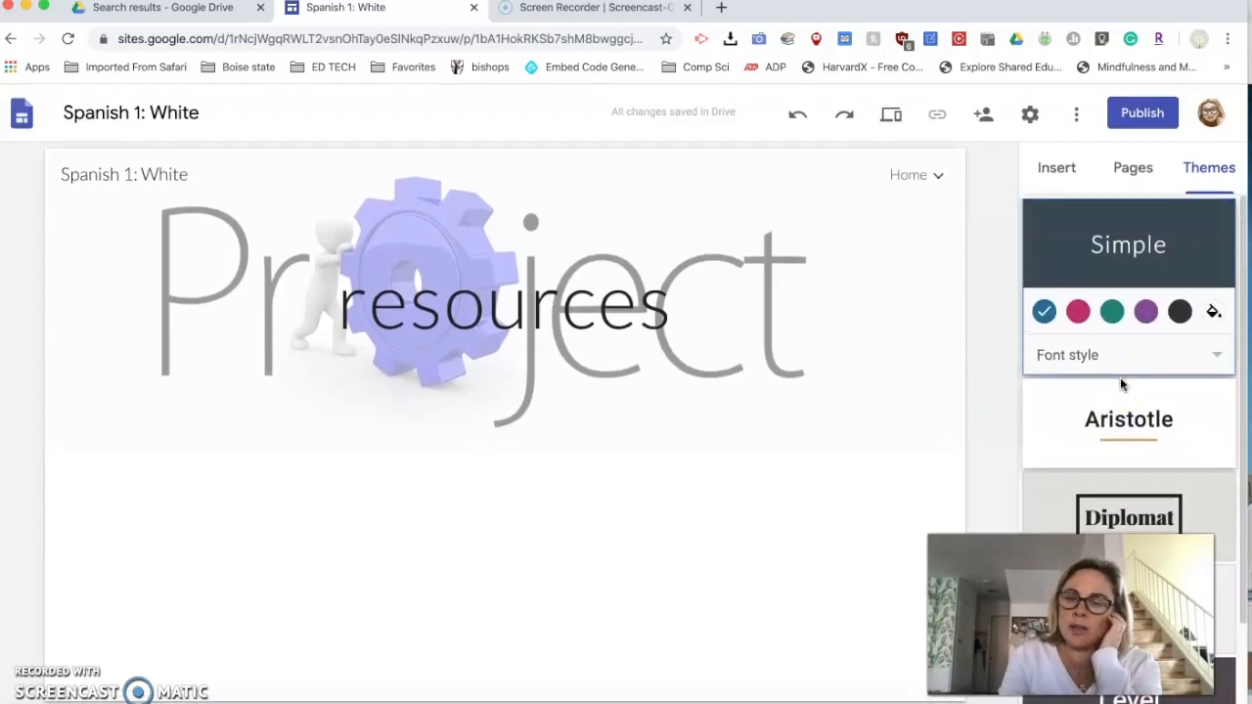
{"action": "scroll", "coordinate": [1122, 384], "scroll_direction": "down", "scroll_amount": 2}
{"action": "left_click", "coordinate": [1119, 507]}
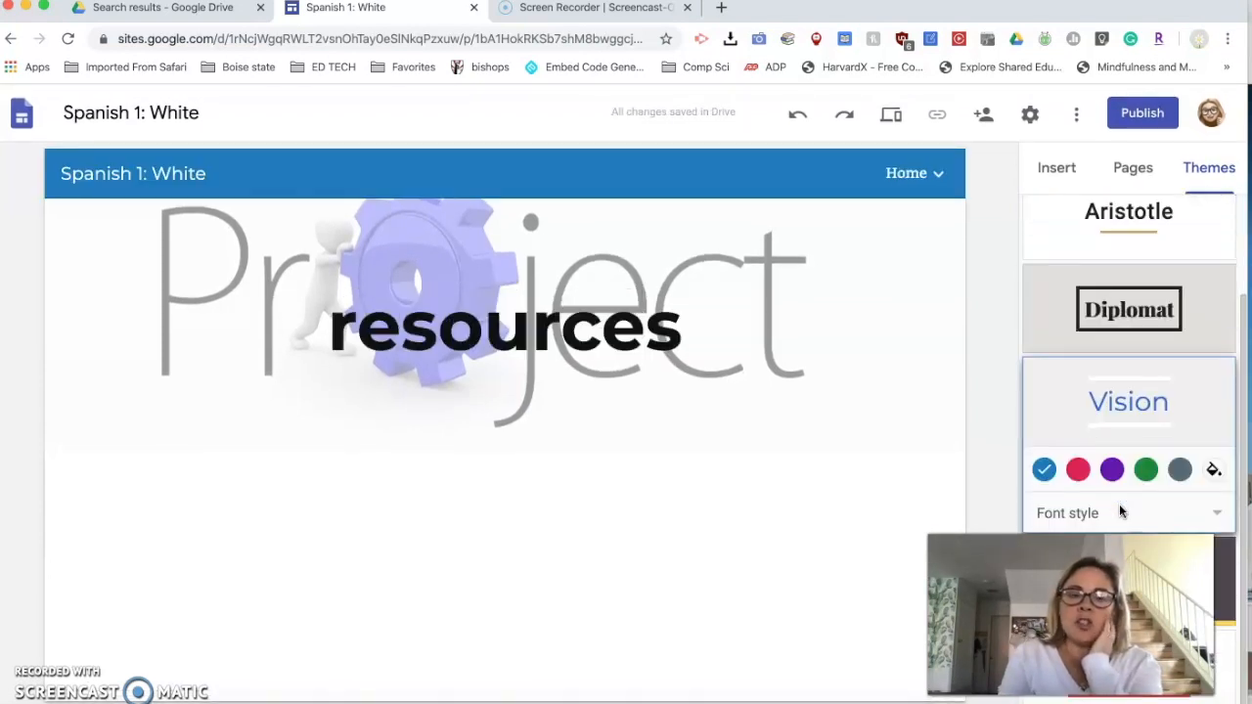
{"action": "left_click", "coordinate": [1095, 401]}
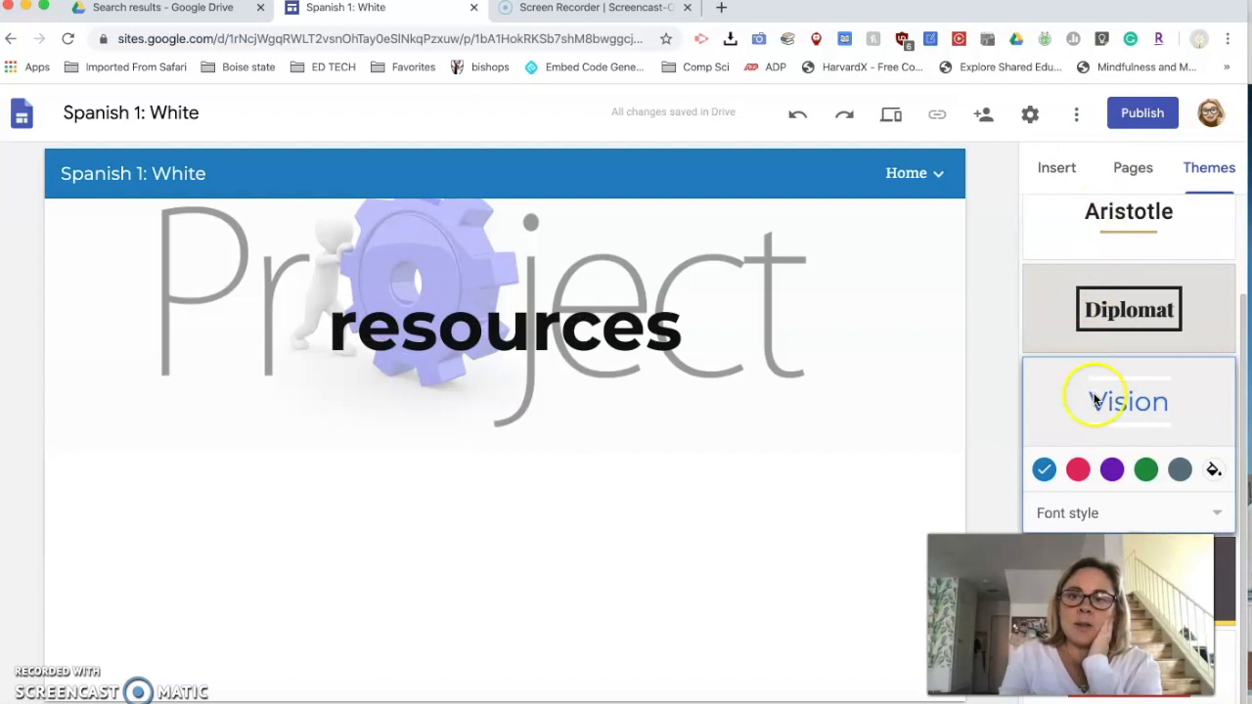
{"action": "left_click", "coordinate": [1093, 330]}
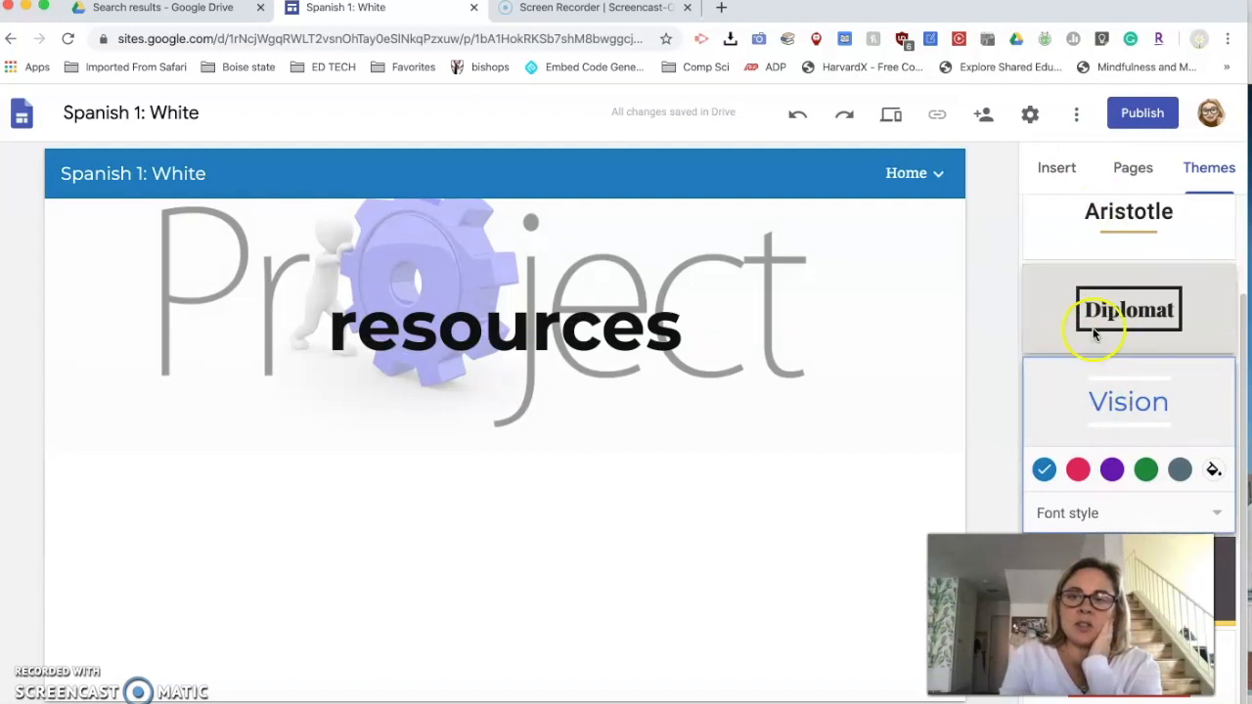
- Open the Home page and set the site's navigation mode to Side
{"action": "mouse_move", "coordinate": [920, 179]}
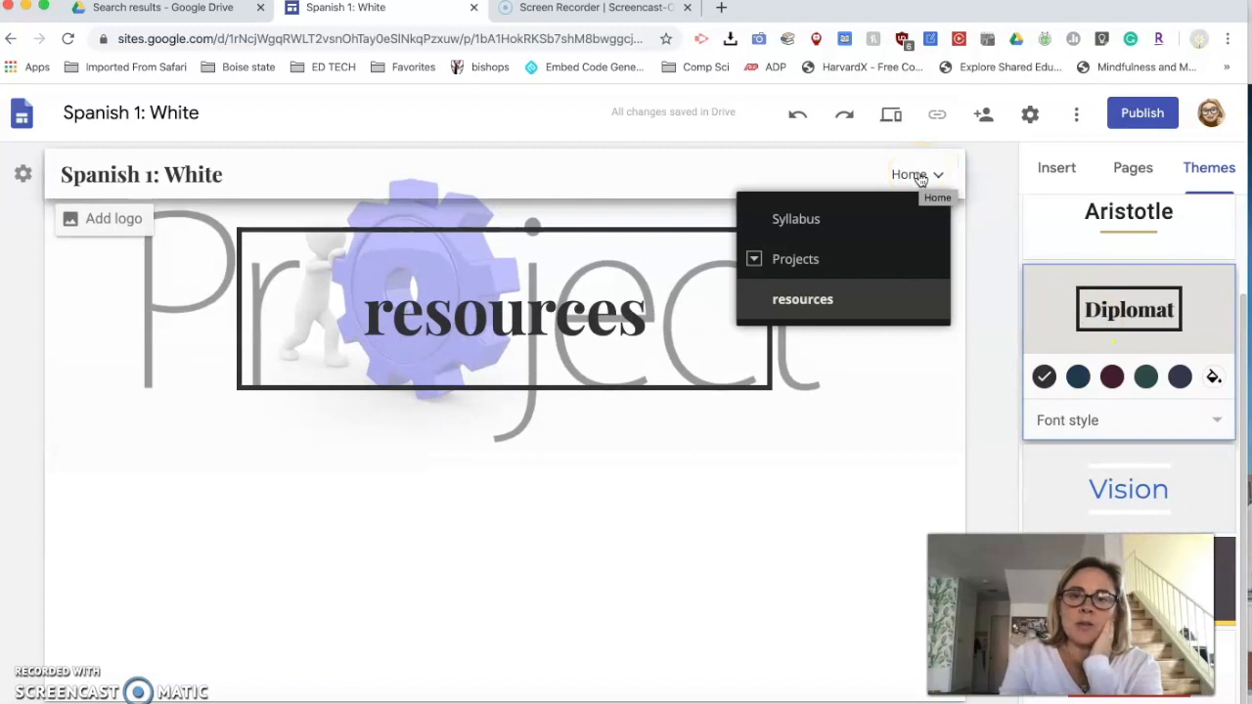
{"action": "left_click", "coordinate": [915, 177]}
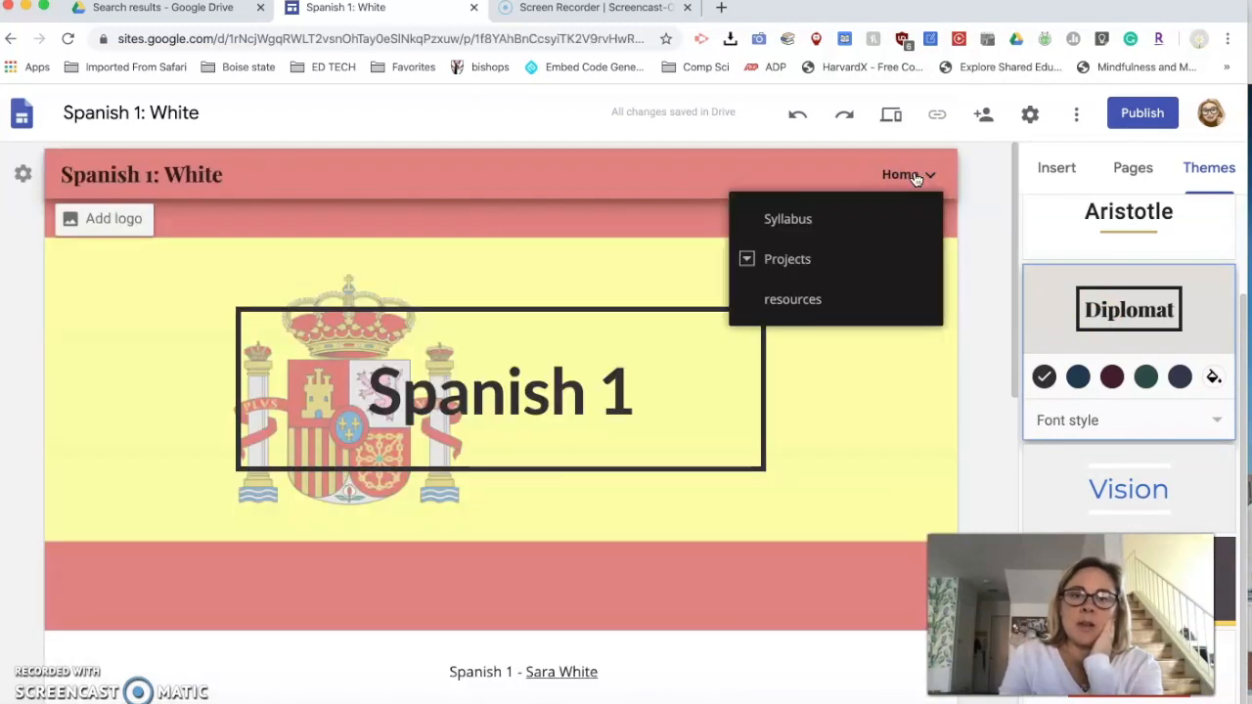
{"action": "left_click", "coordinate": [24, 175]}
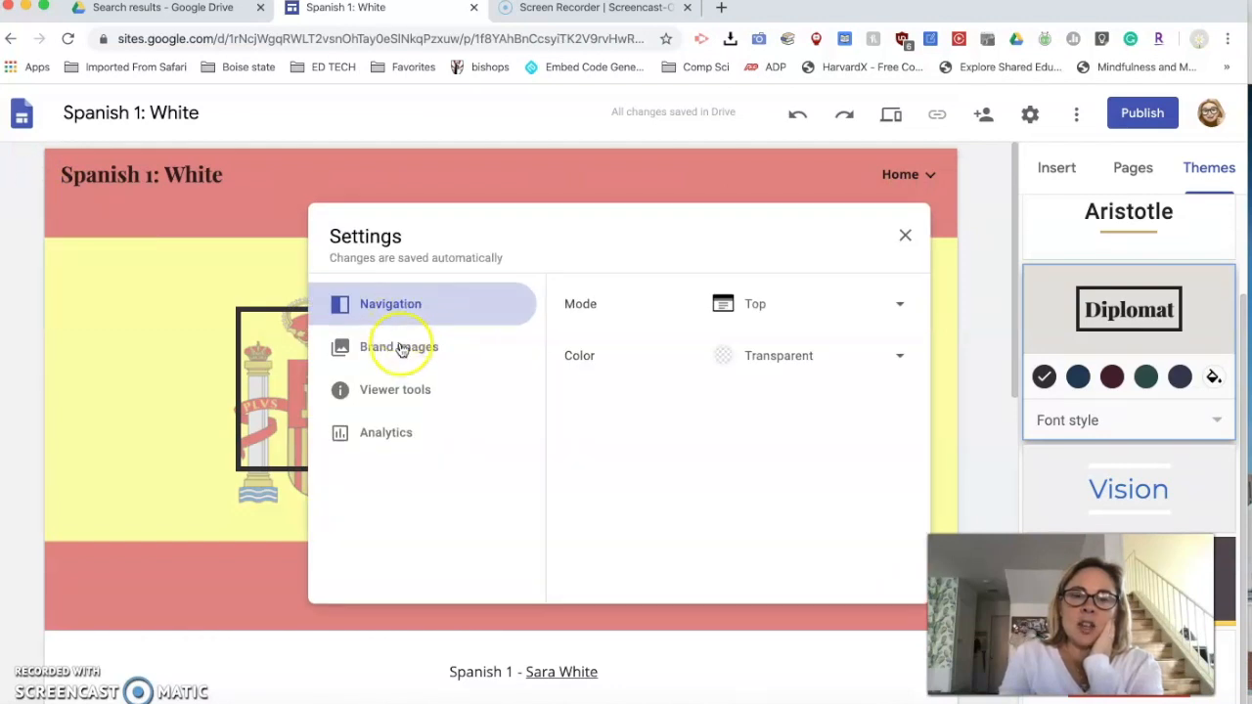
{"action": "left_click", "coordinate": [755, 306]}
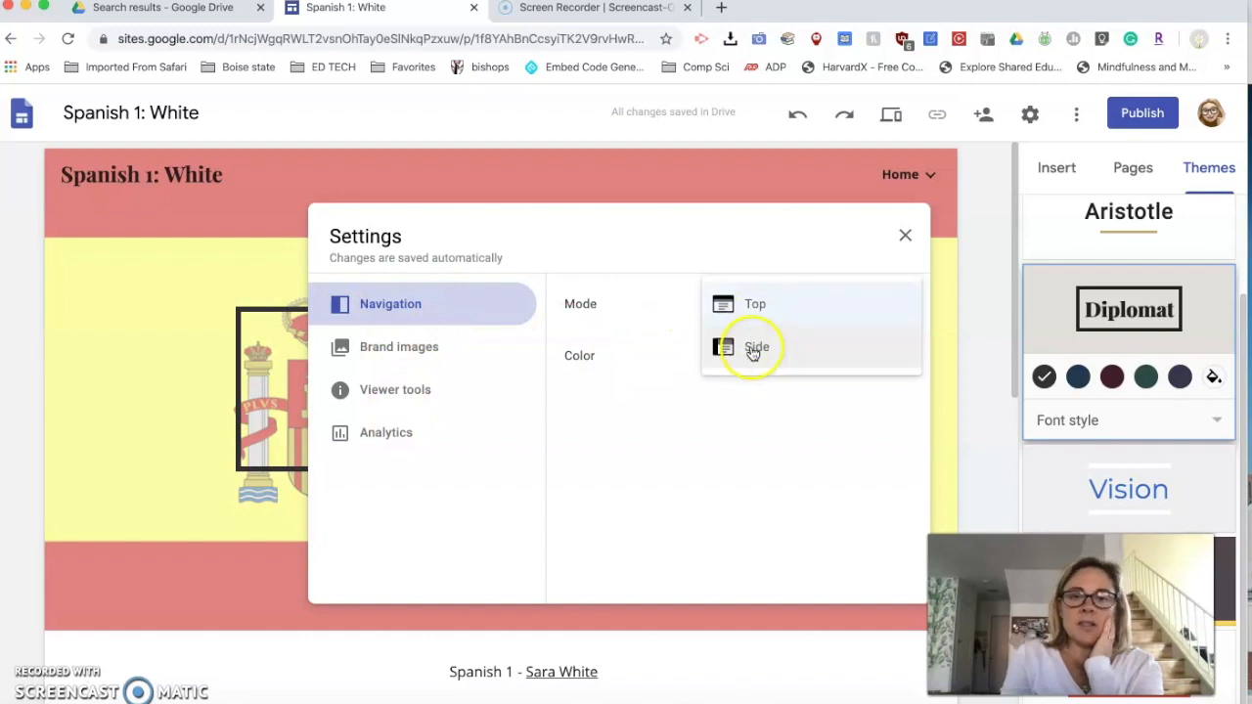
{"action": "left_click", "coordinate": [752, 346]}
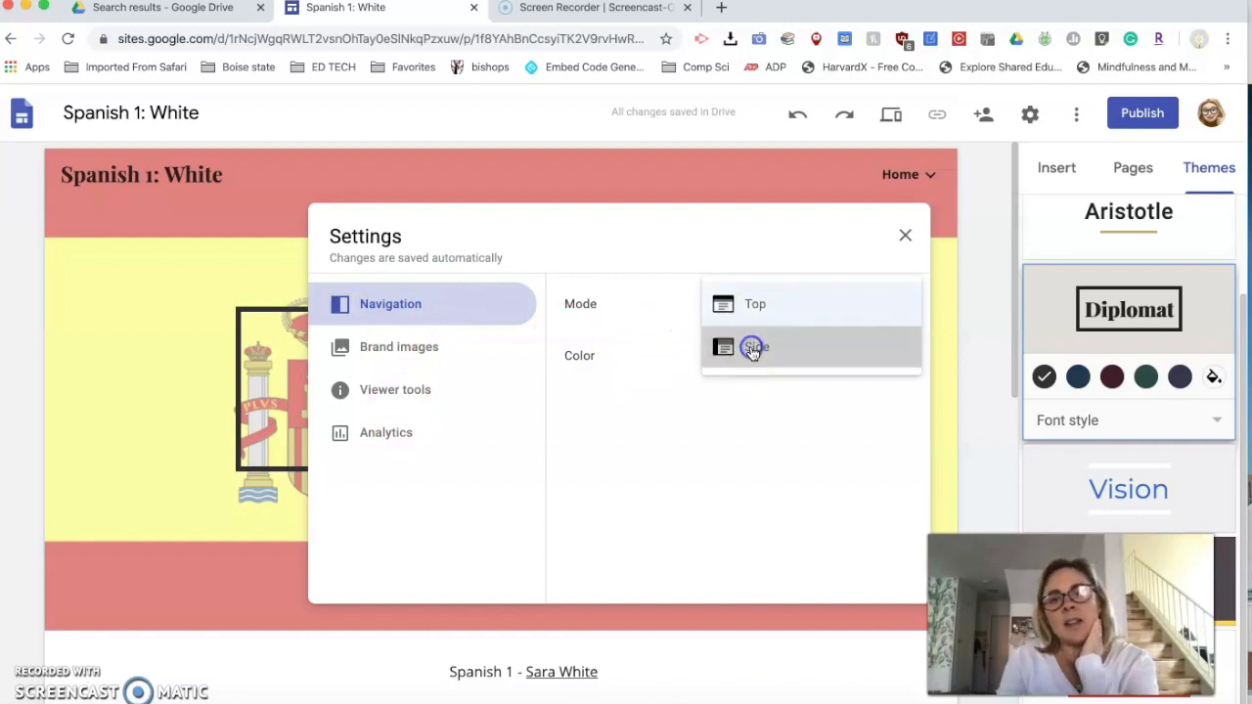
- Close the site settings and publish the site under its suggested web address, keeping the existing viewer access
{"action": "left_click", "coordinate": [905, 234]}
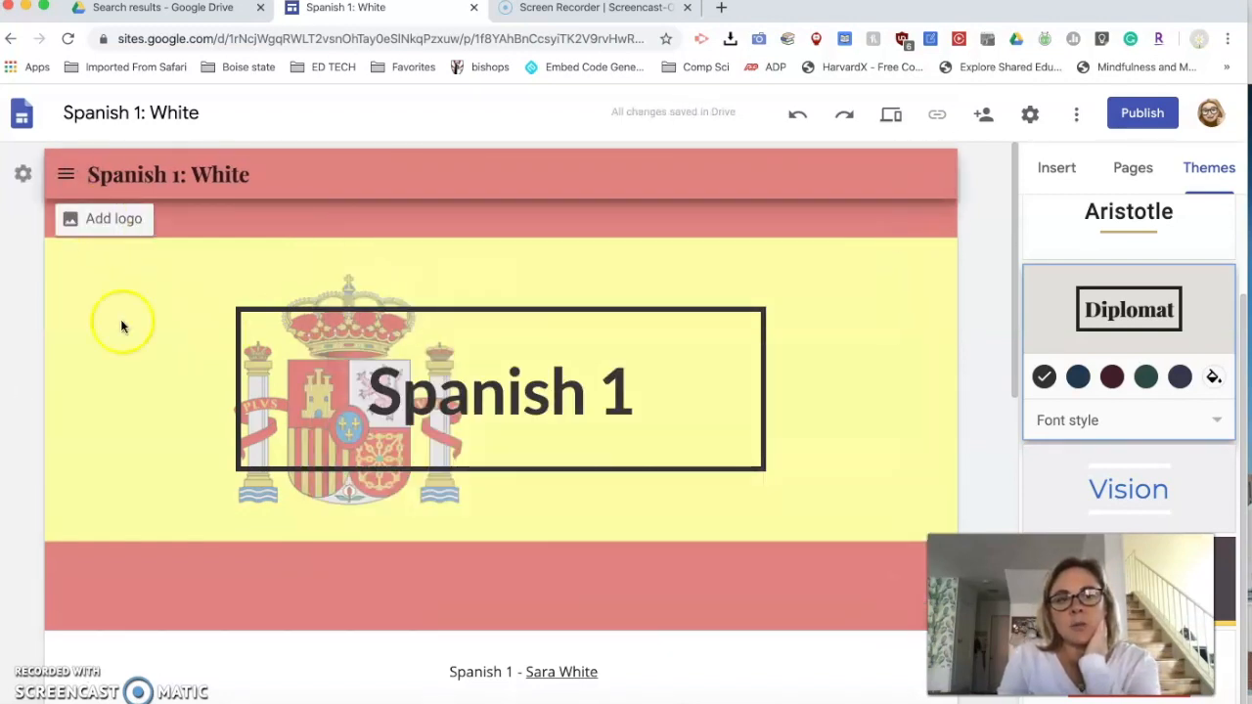
{"action": "scroll", "coordinate": [529, 375], "scroll_direction": "down", "scroll_amount": 2}
{"action": "scroll", "coordinate": [528, 375], "scroll_direction": "up", "scroll_amount": 2}
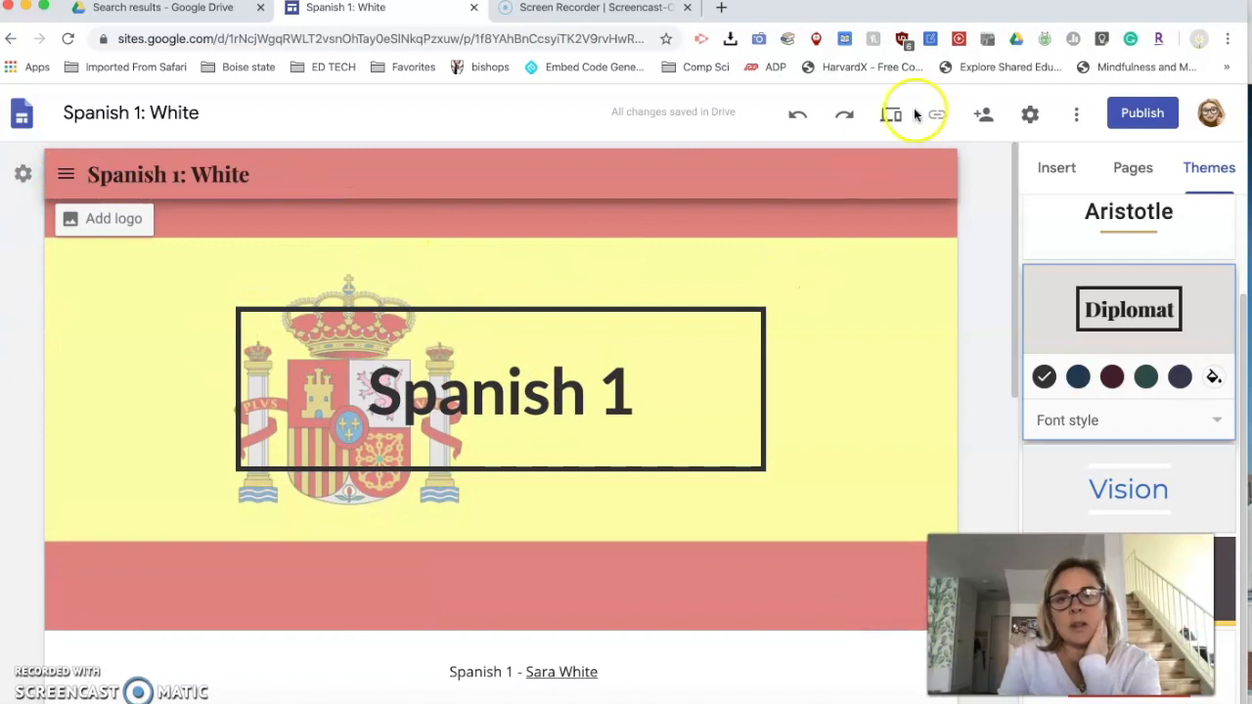
{"action": "left_click", "coordinate": [1137, 119]}
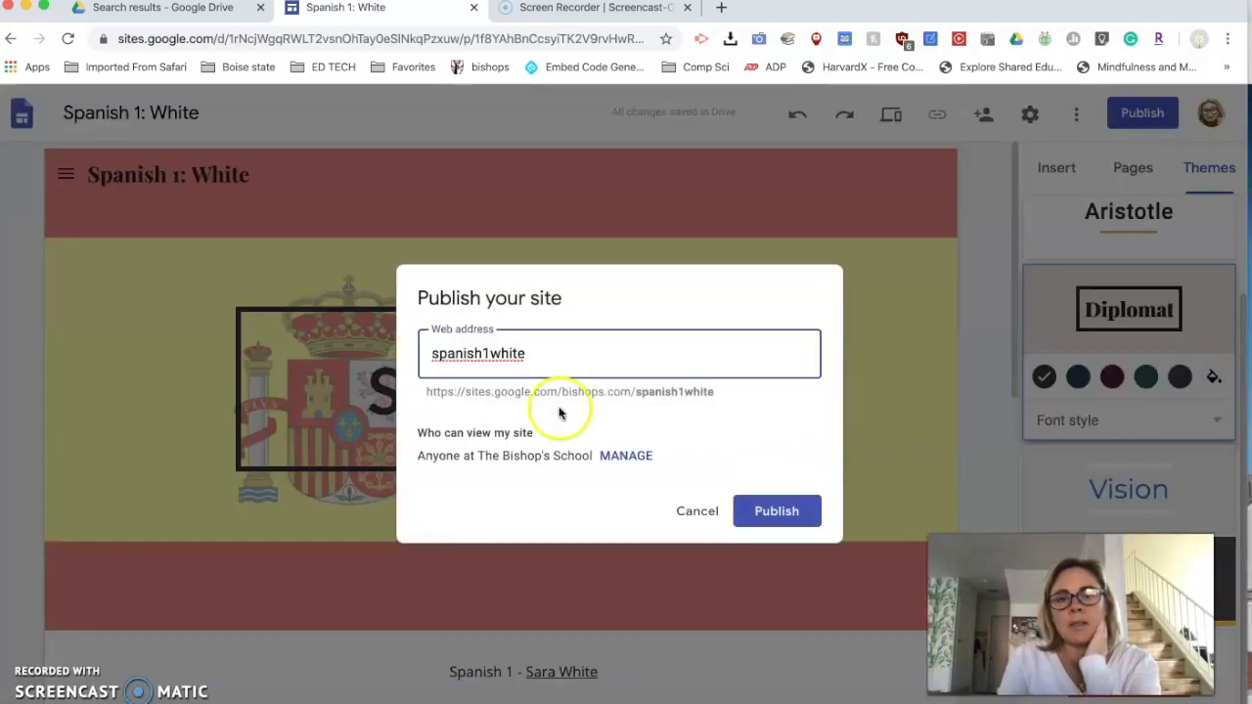
{"action": "left_click", "coordinate": [749, 510]}
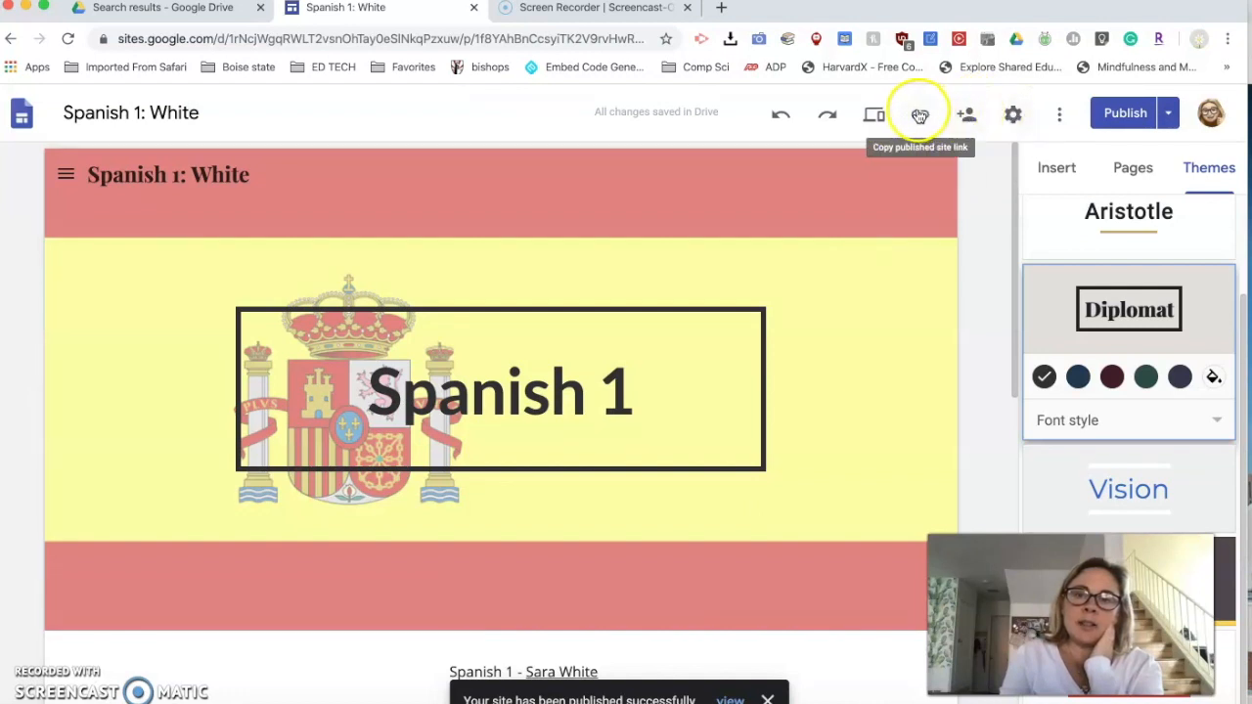
{"action": "left_click", "coordinate": [1061, 116]}
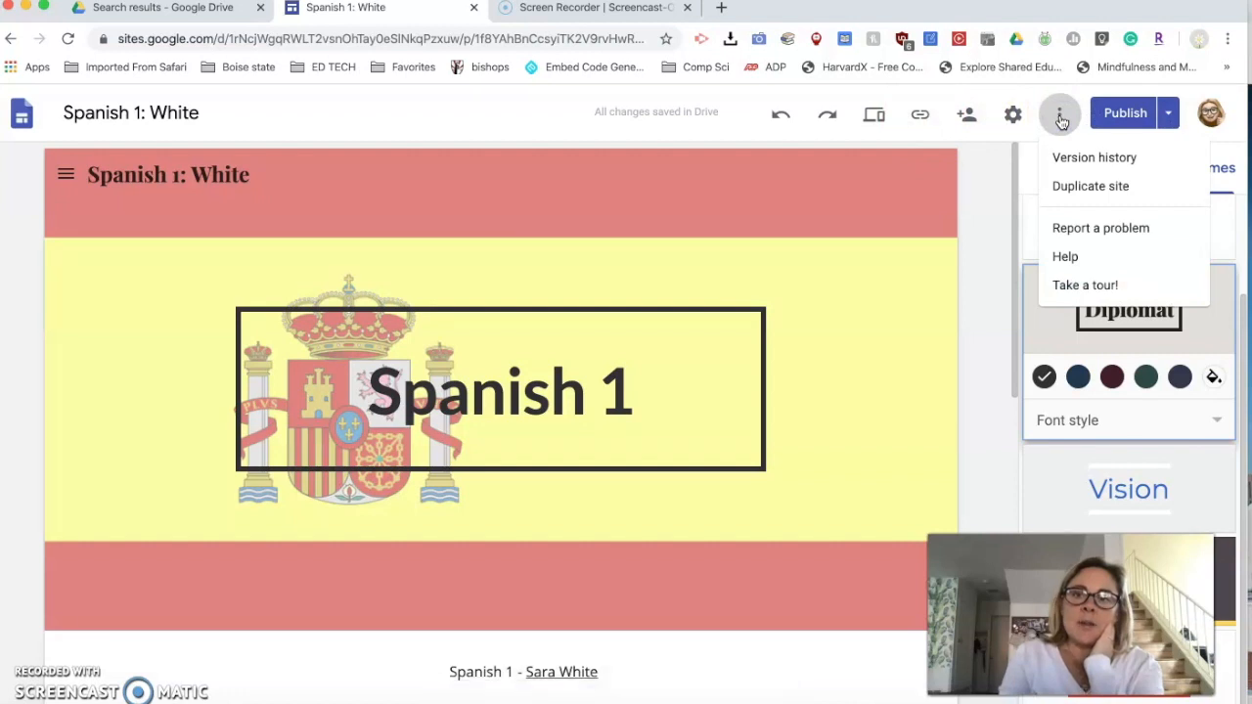
{"action": "left_click", "coordinate": [1066, 169]}
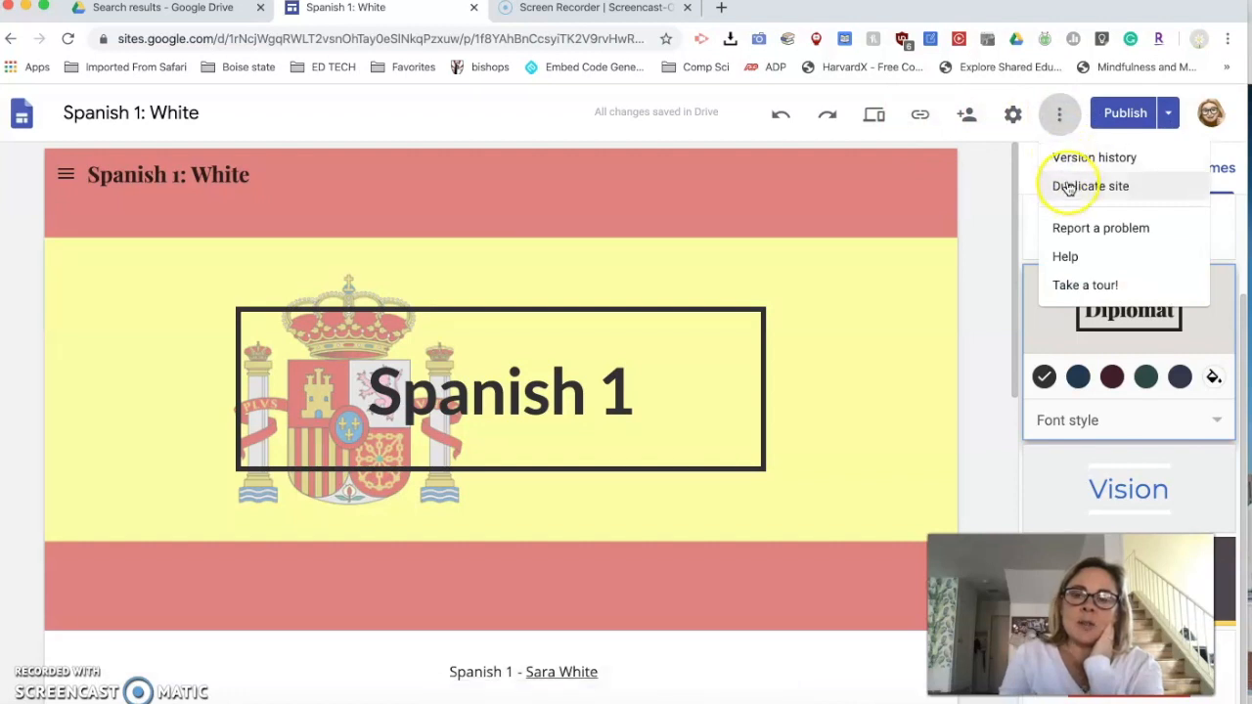
{"action": "left_click", "coordinate": [1013, 115]}
{"action": "left_click", "coordinate": [1012, 115]}
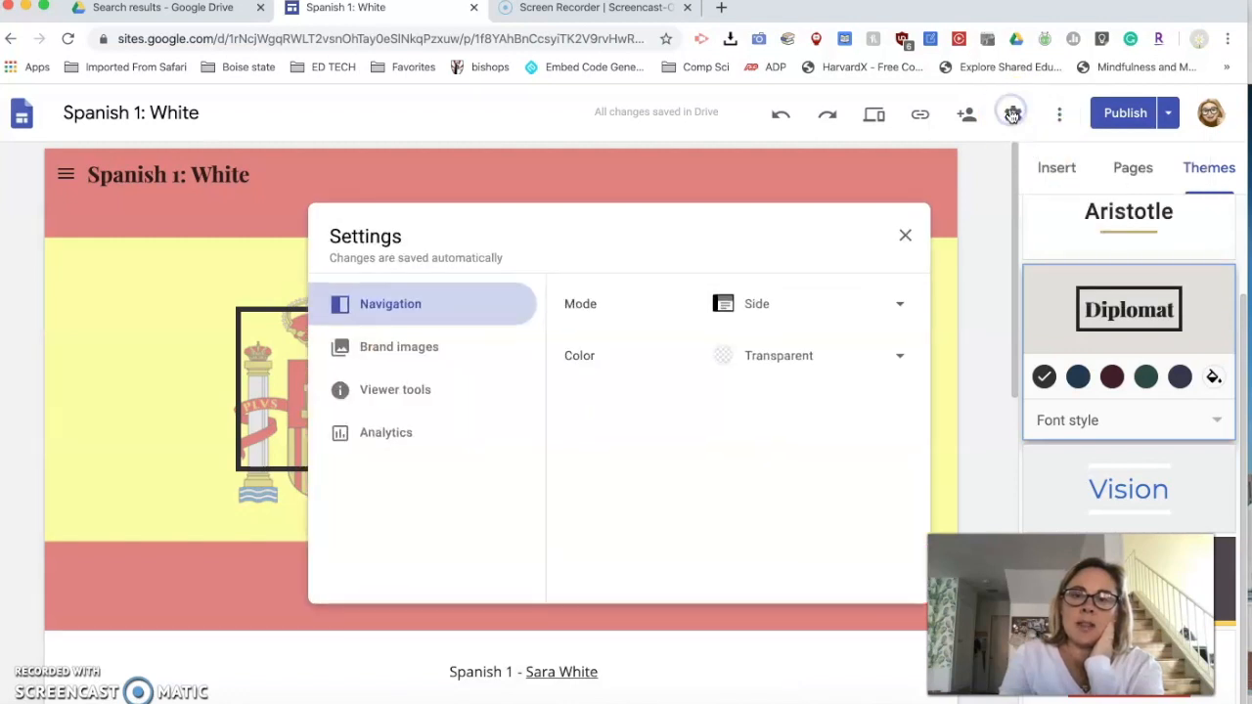
{"action": "left_click", "coordinate": [906, 237]}
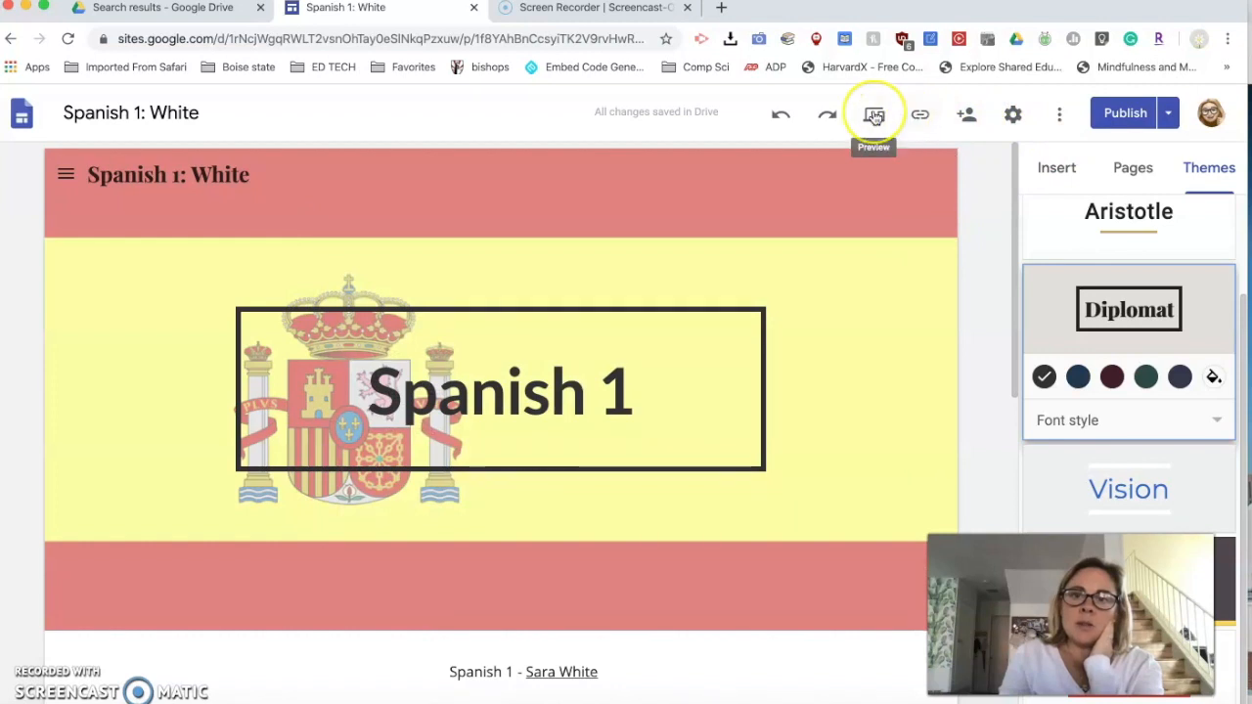
- Preview the site, examine the Home page and the side navigation's nested subpages, and return to the editor
{"action": "left_click", "coordinate": [875, 116]}
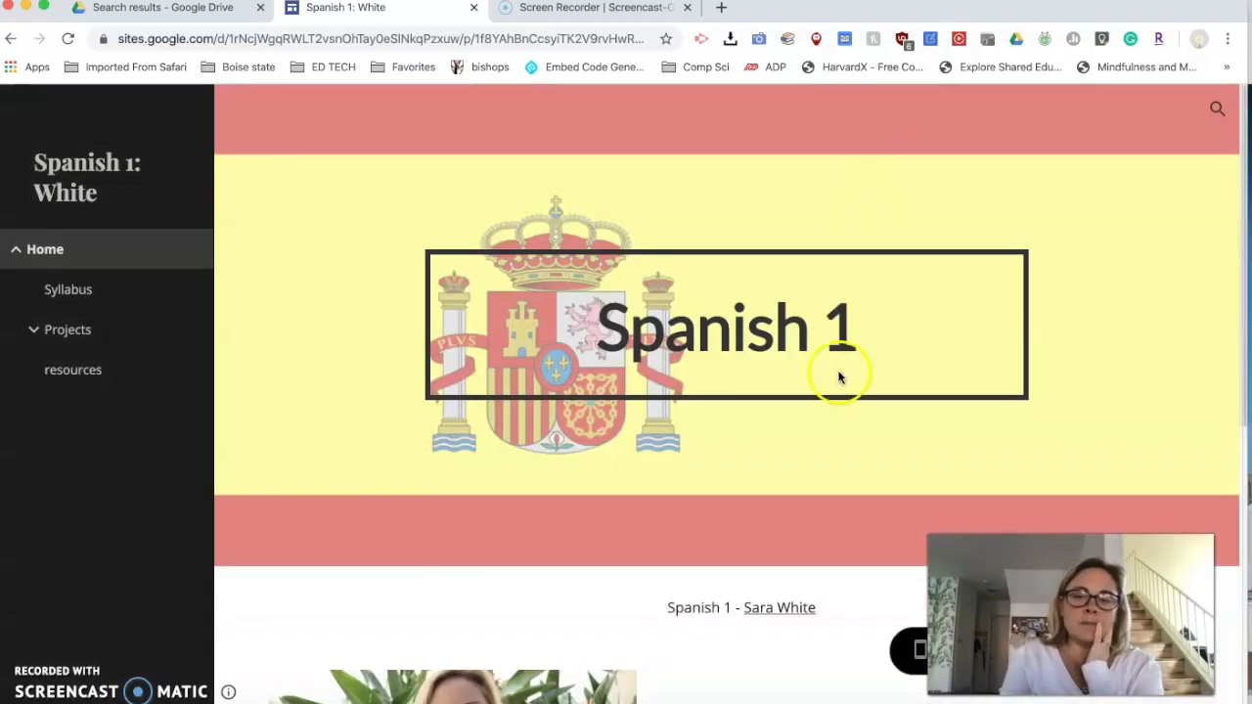
{"action": "scroll", "coordinate": [678, 498], "scroll_direction": "down", "scroll_amount": 2}
{"action": "scroll", "coordinate": [678, 498], "scroll_direction": "down", "scroll_amount": 2}
{"action": "scroll", "coordinate": [678, 498], "scroll_direction": "up", "scroll_amount": 1}
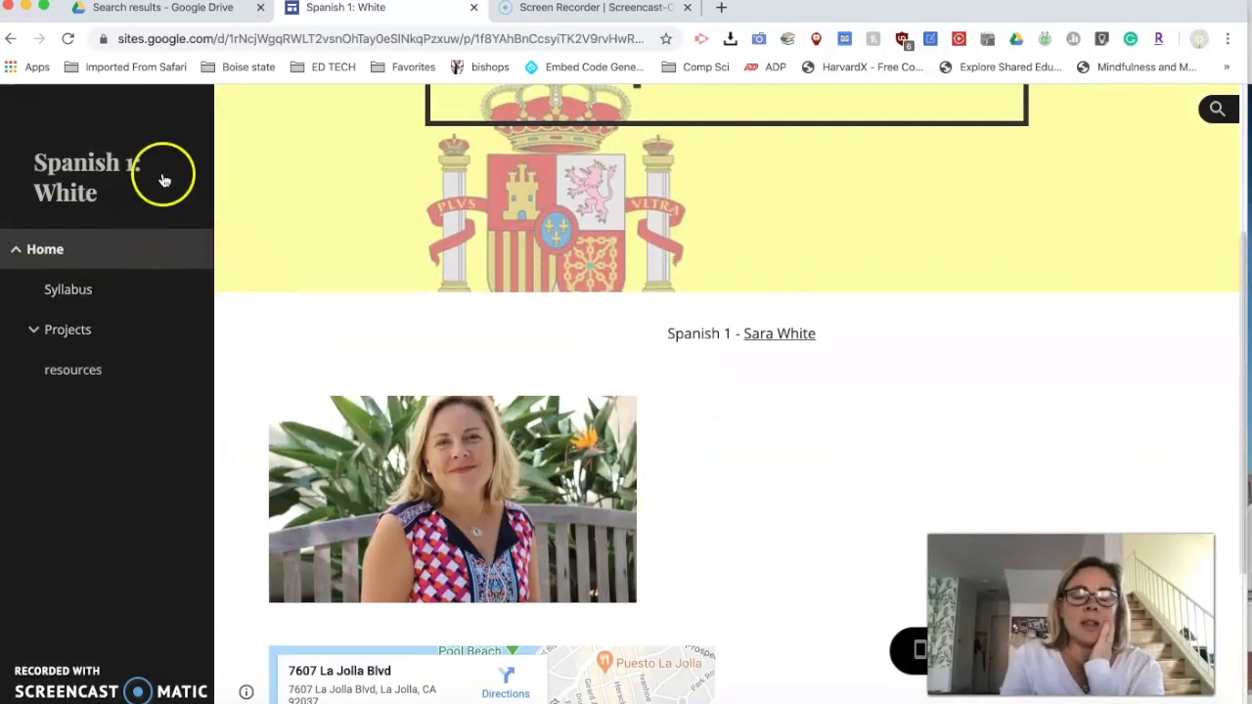
{"action": "left_click", "coordinate": [22, 257]}
{"action": "left_click", "coordinate": [64, 311]}
{"action": "left_click", "coordinate": [34, 329]}
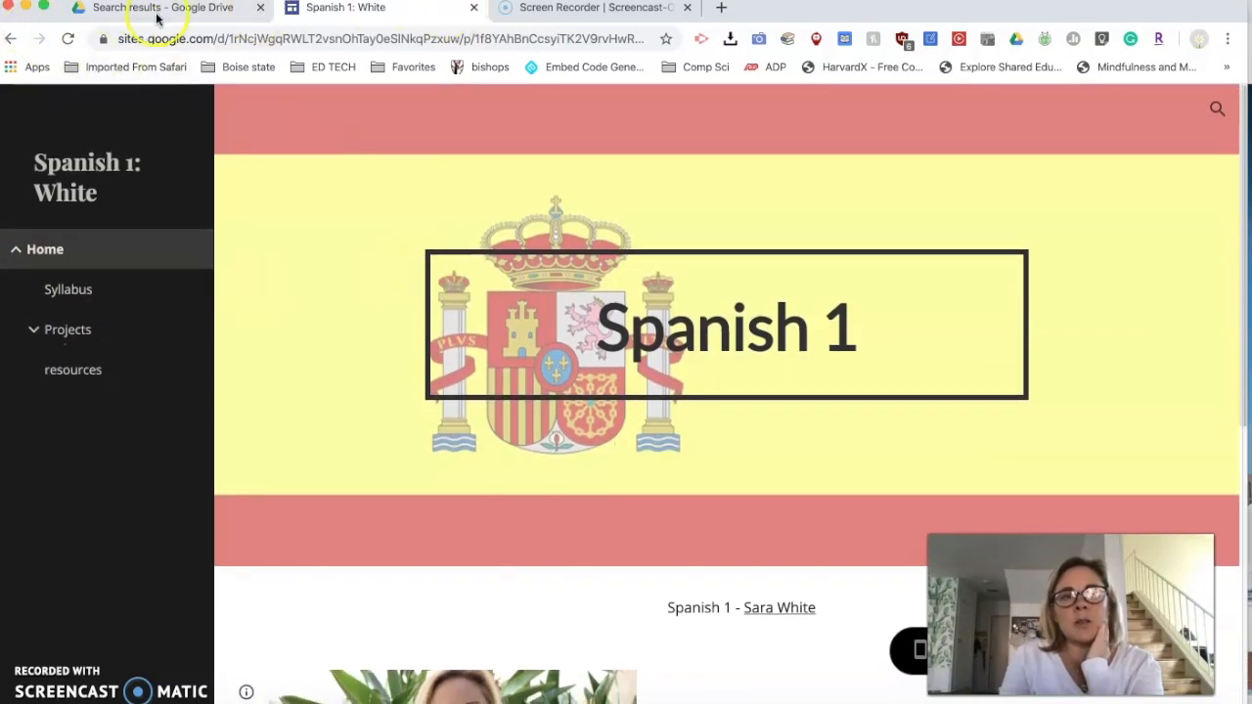
{"action": "left_click", "coordinate": [11, 39]}
{"action": "scroll", "coordinate": [705, 372], "scroll_direction": "down", "scroll_amount": 3}
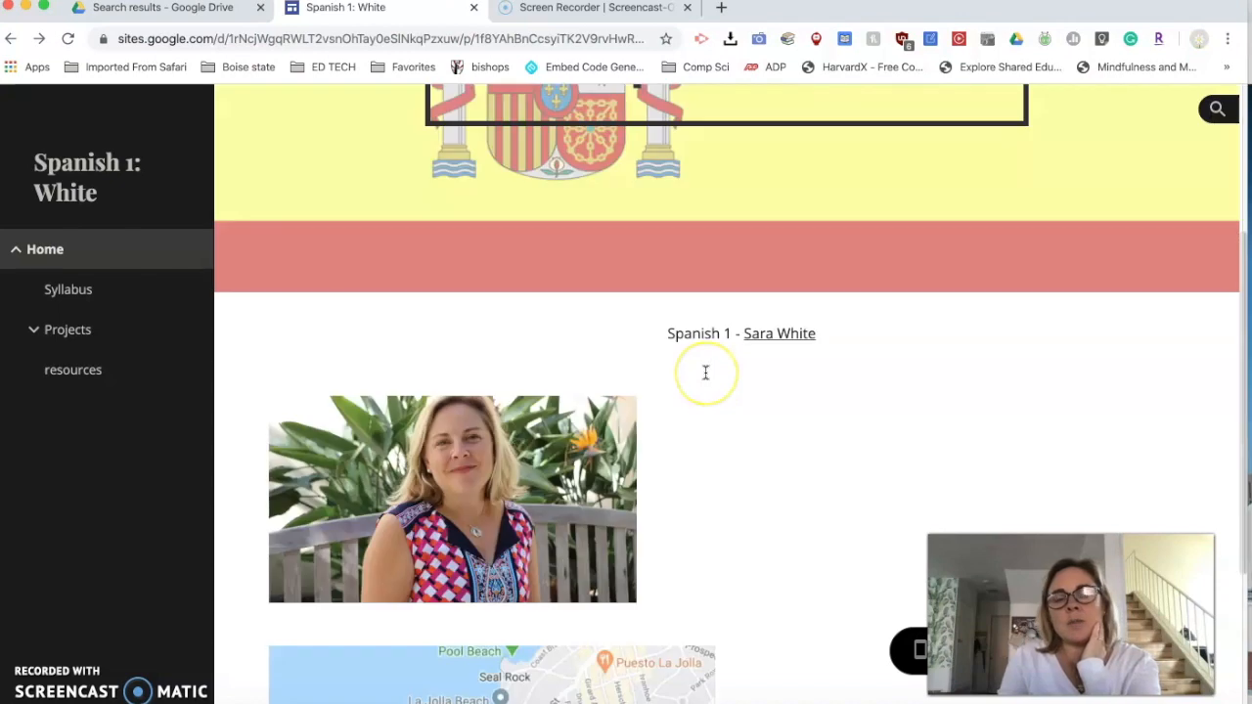
{"action": "scroll", "coordinate": [706, 373], "scroll_direction": "up", "scroll_amount": 3}
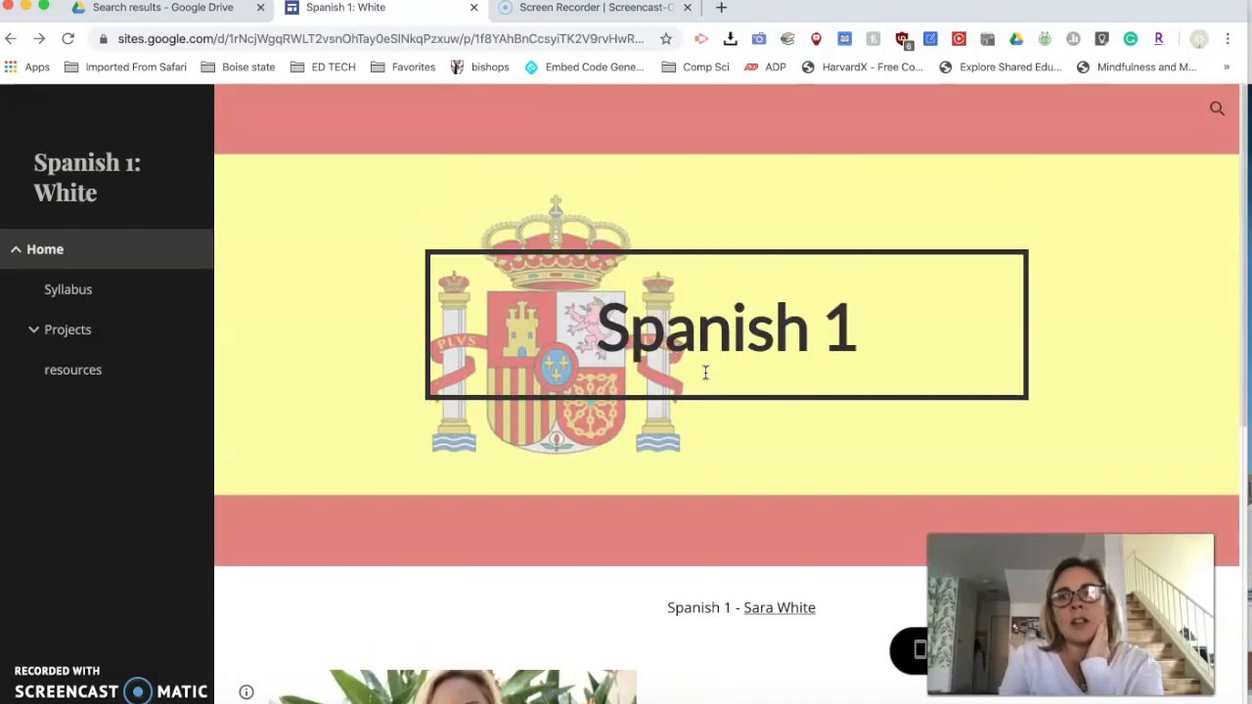
{"action": "left_click", "coordinate": [11, 40]}
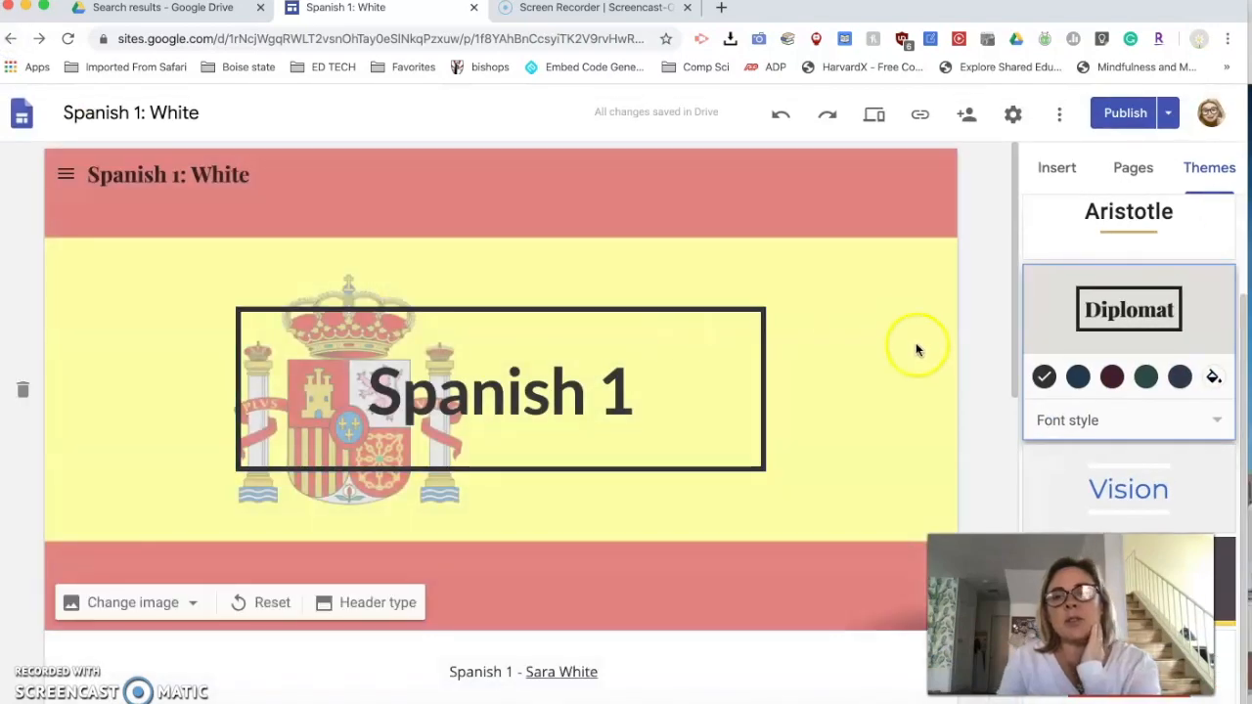
{"action": "scroll", "coordinate": [685, 463], "scroll_direction": "down", "scroll_amount": 4}
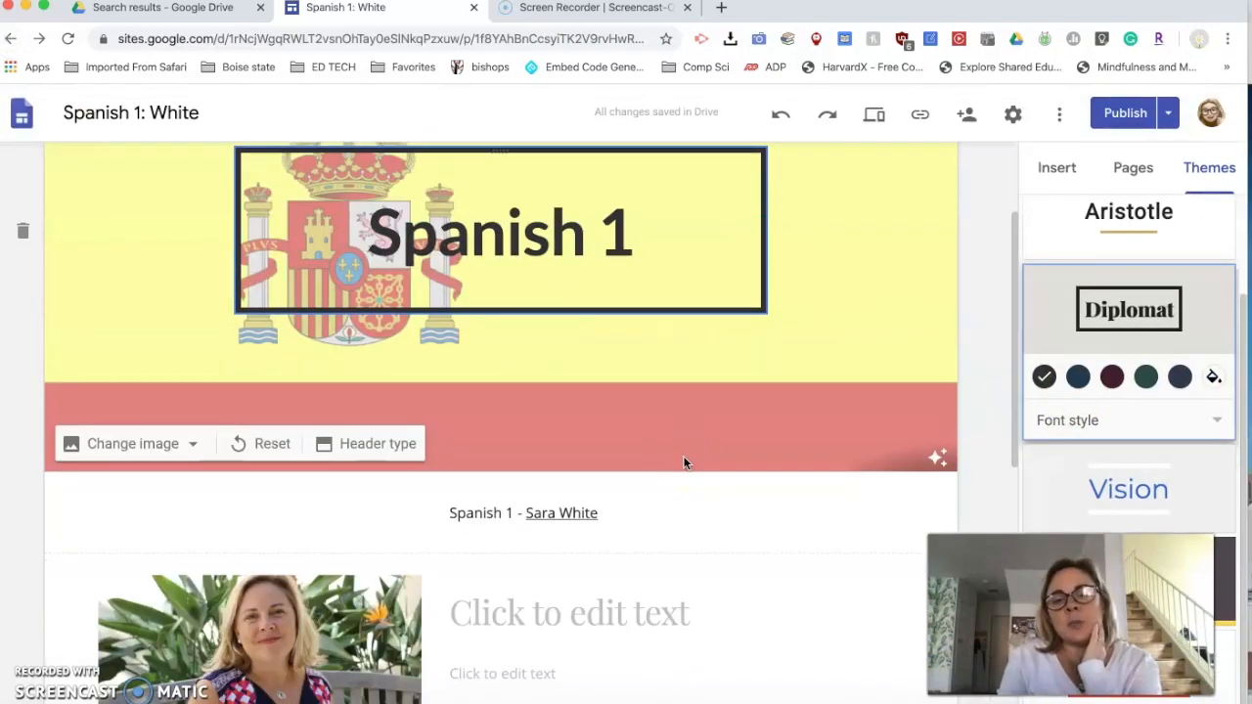
{"action": "scroll", "coordinate": [684, 463], "scroll_direction": "up", "scroll_amount": 3}
{"action": "scroll", "coordinate": [684, 462], "scroll_direction": "up", "scroll_amount": 3}
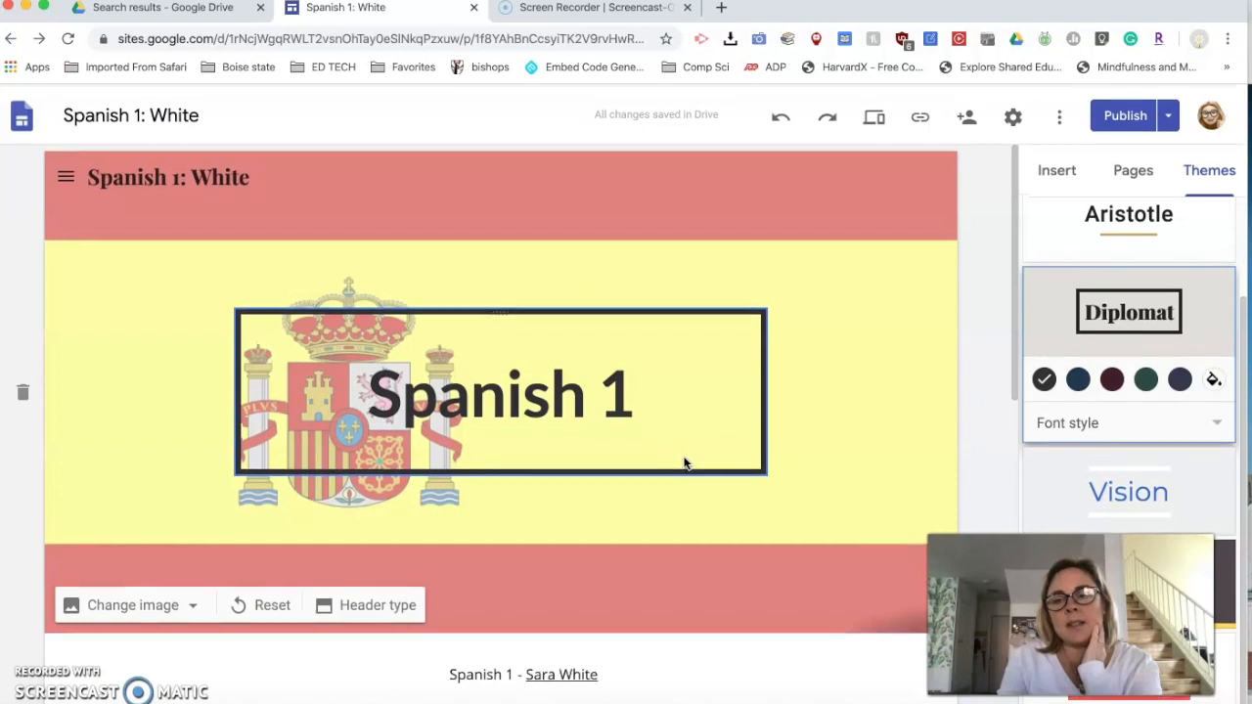